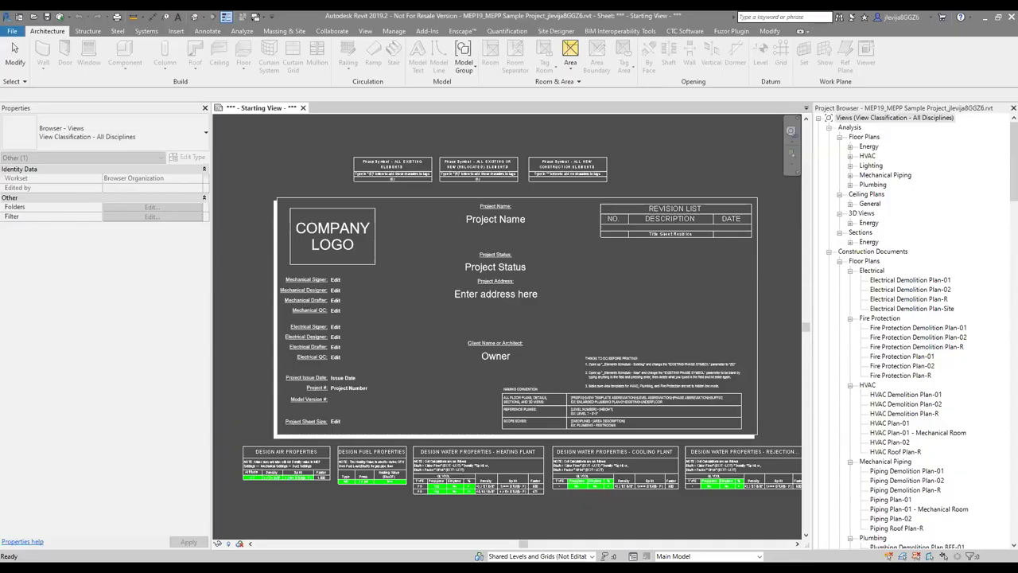
Look through the Project Browser from the discipline-sorted views down to the schedules and sheets.
{"action": "left_click", "coordinate": [710, 184]}
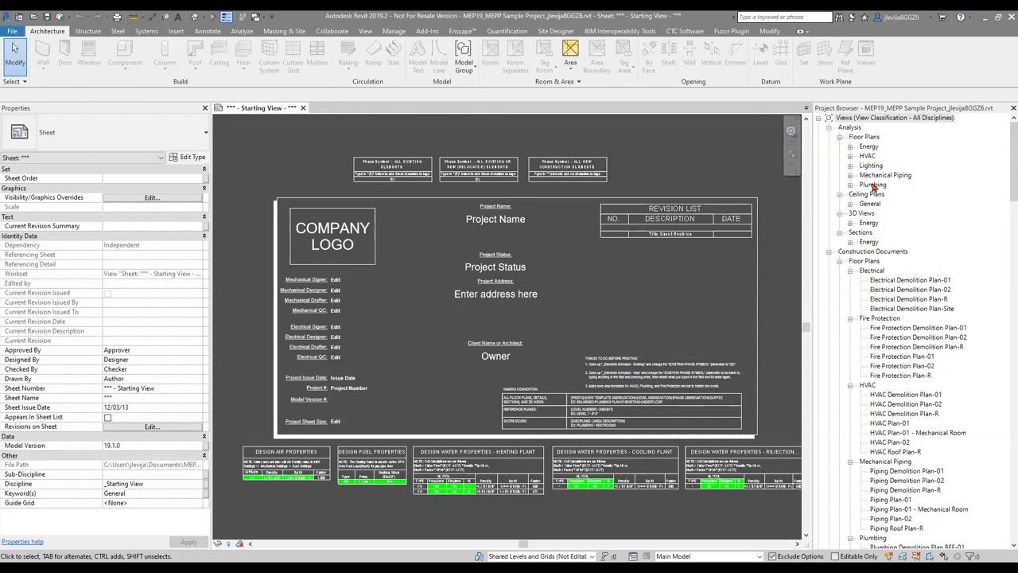
{"action": "left_click_drag", "start_coordinate": [1008, 176], "coordinate": [875, 405]}
{"action": "left_click", "coordinate": [872, 408]}
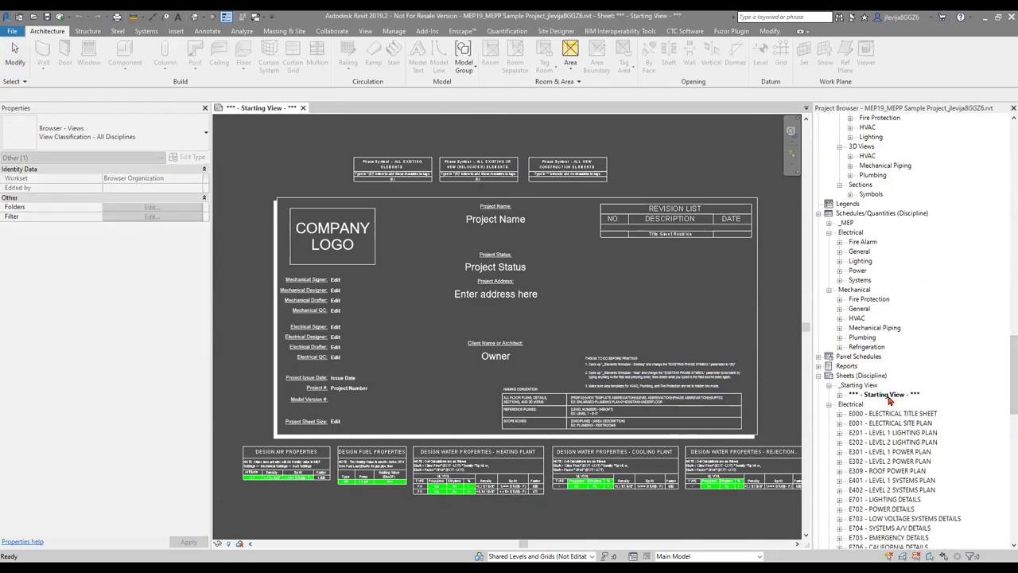
{"action": "left_click_drag", "start_coordinate": [1002, 384], "coordinate": [999, 143]}
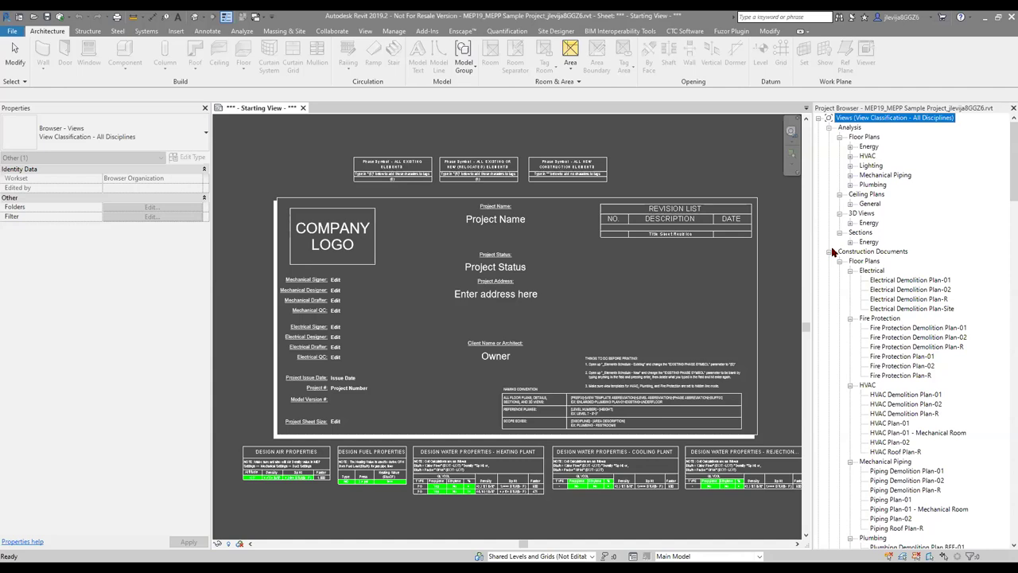
{"action": "left_click", "coordinate": [718, 141]}
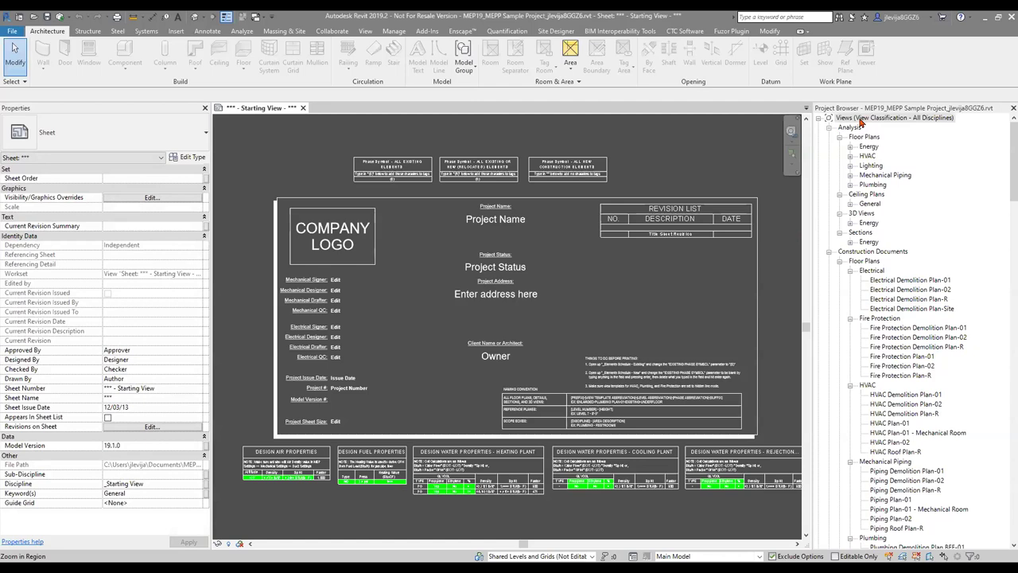
Open the Browser Organization settings for the project's views, dismissing the save reminder.
{"action": "right_click", "coordinate": [859, 120]}
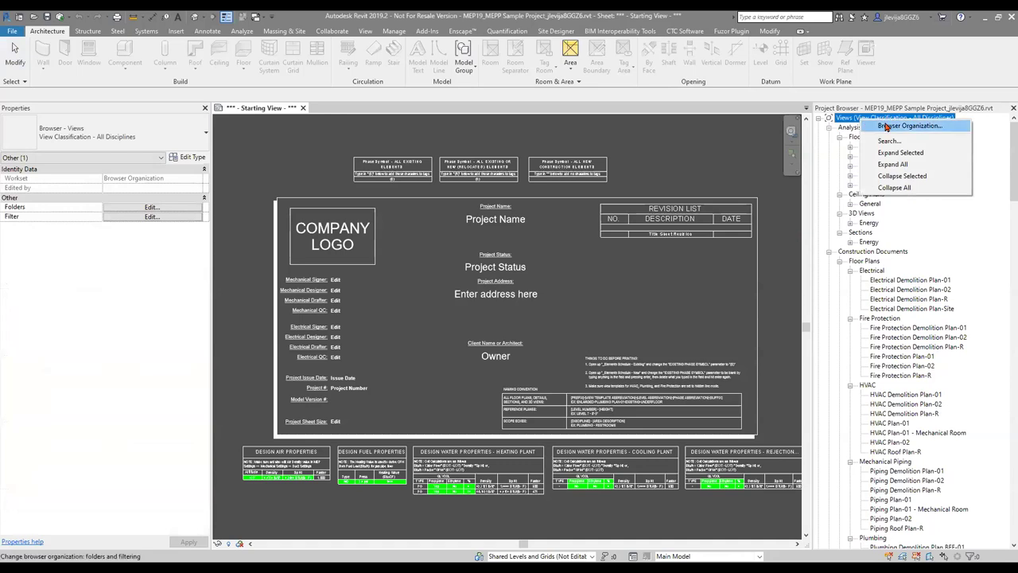
{"action": "left_click", "coordinate": [886, 128]}
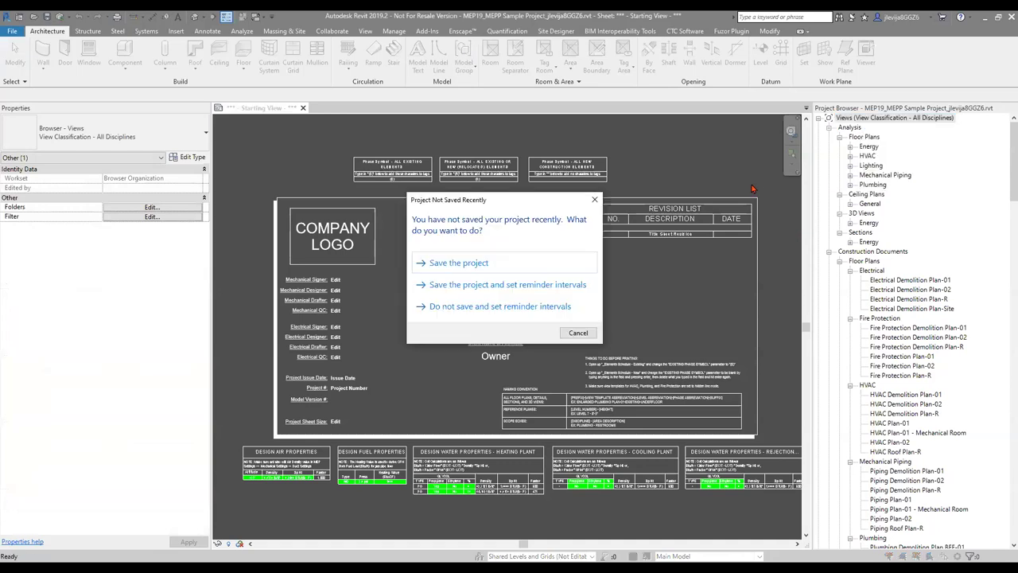
{"action": "left_click", "coordinate": [581, 334]}
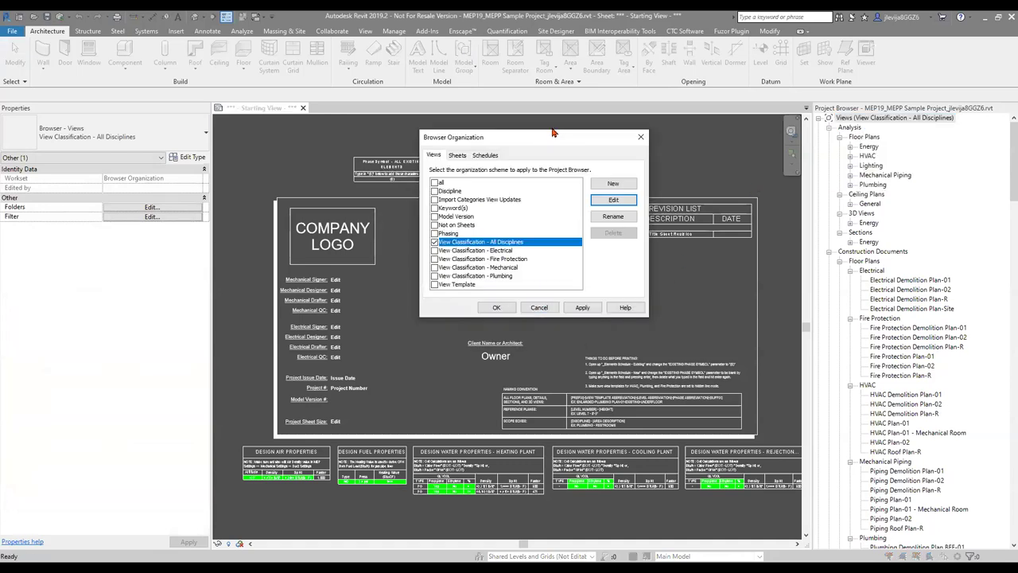
{"action": "left_click_drag", "start_coordinate": [553, 132], "coordinate": [529, 126]}
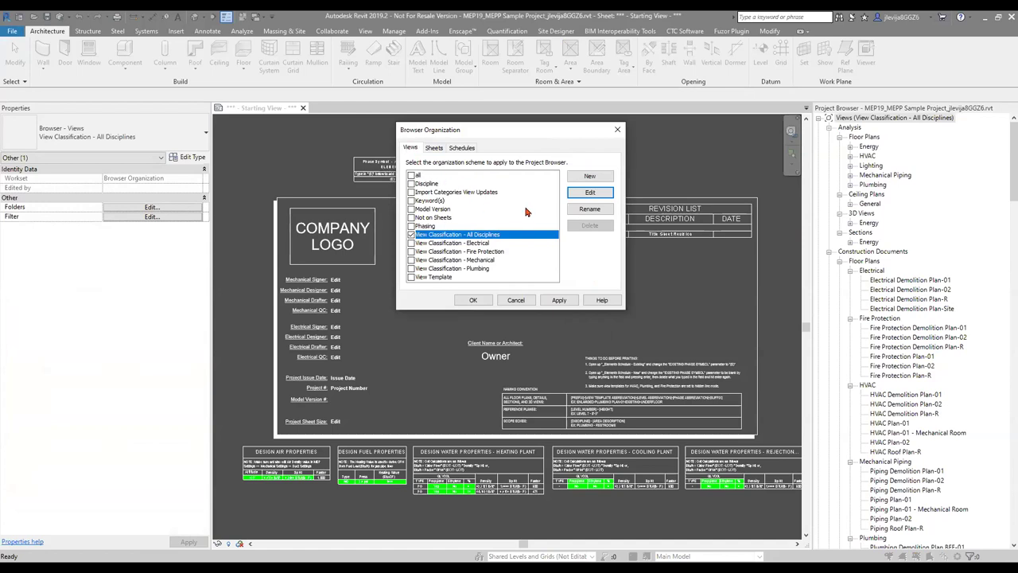
Review the organization schemes available for sheets and schedules, and return to those for views.
{"action": "left_click", "coordinate": [411, 234]}
{"action": "left_click", "coordinate": [434, 149]}
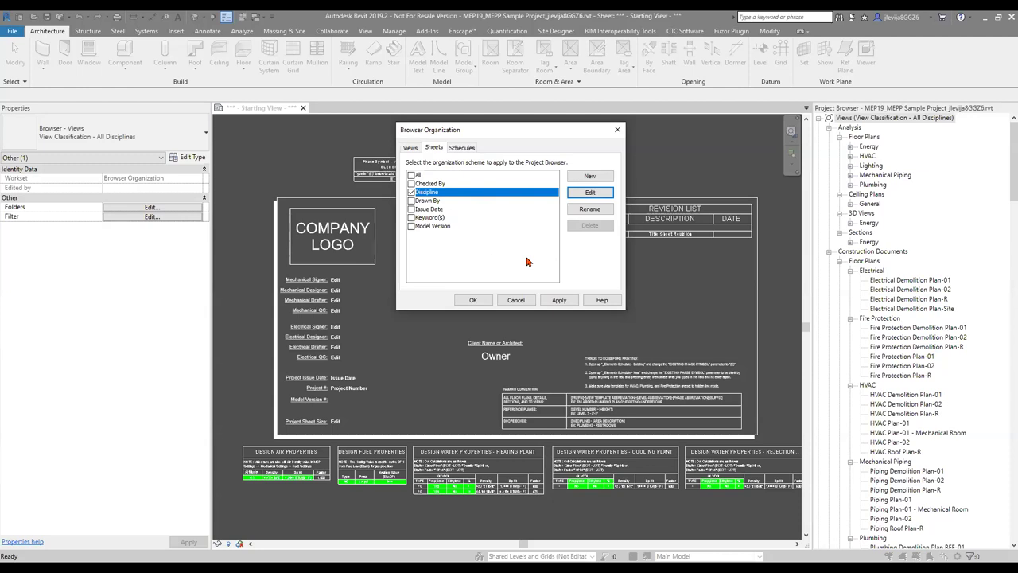
{"action": "left_click", "coordinate": [465, 151]}
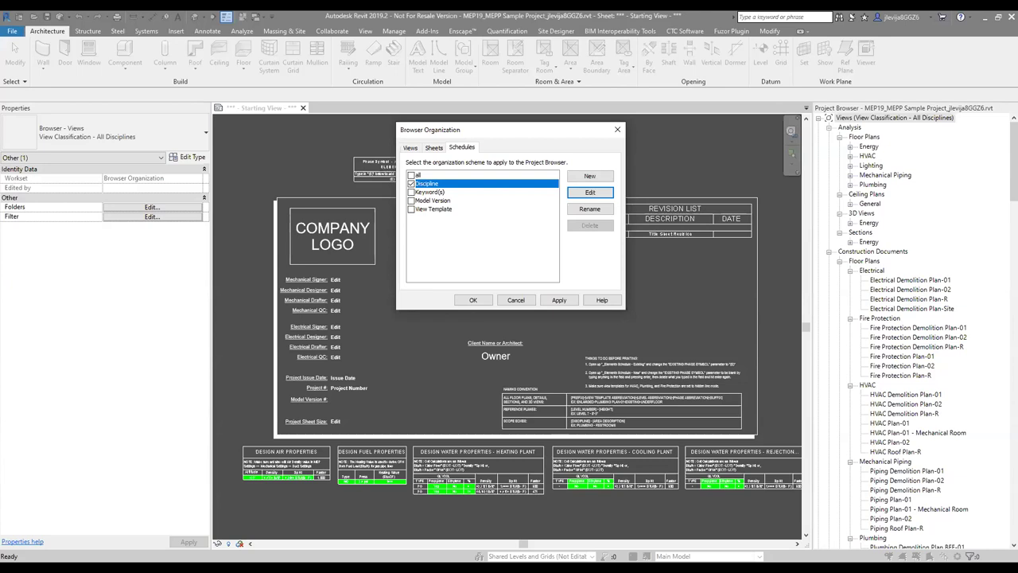
{"action": "left_click", "coordinate": [410, 148]}
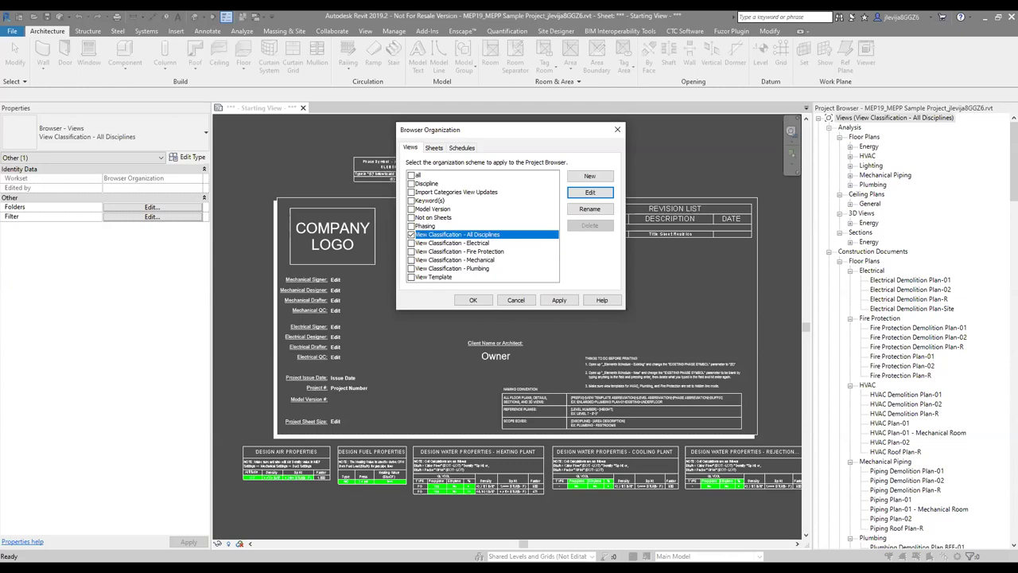
Choose the Model Version scheme for the views and open its grouping and sorting rules.
{"action": "left_click", "coordinate": [444, 210]}
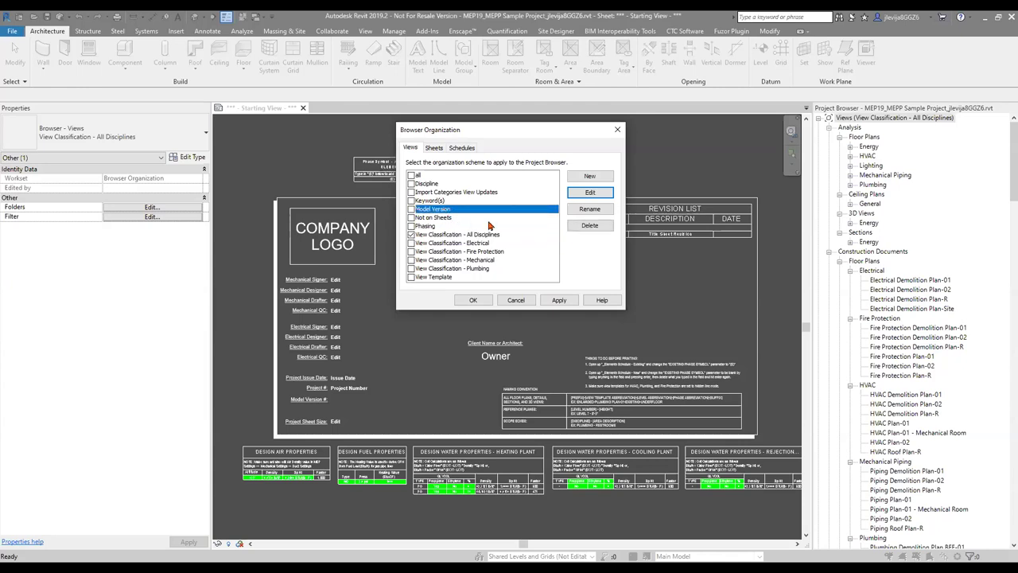
{"action": "left_click", "coordinate": [412, 209]}
{"action": "left_click", "coordinate": [589, 192]}
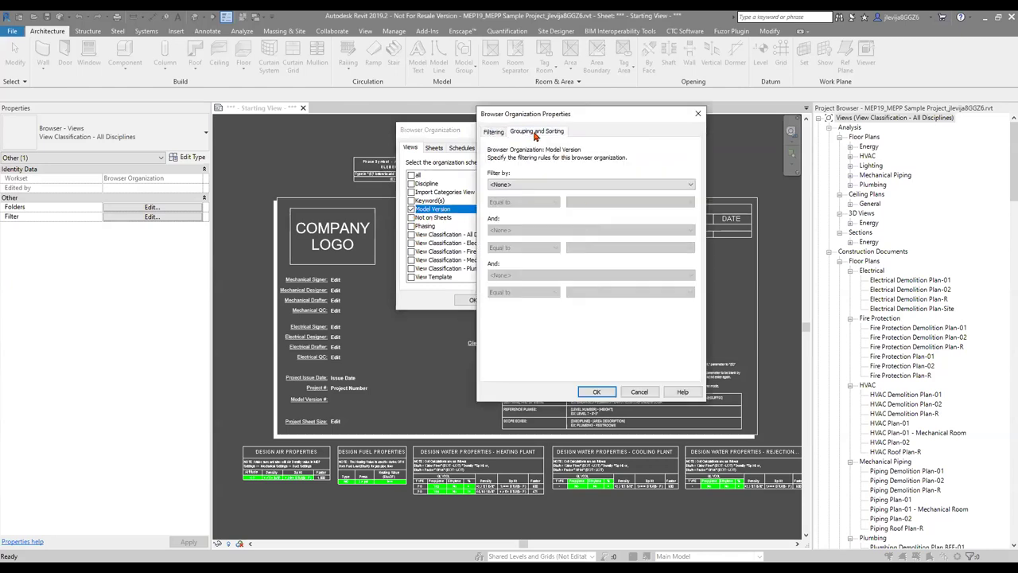
{"action": "left_click", "coordinate": [536, 132]}
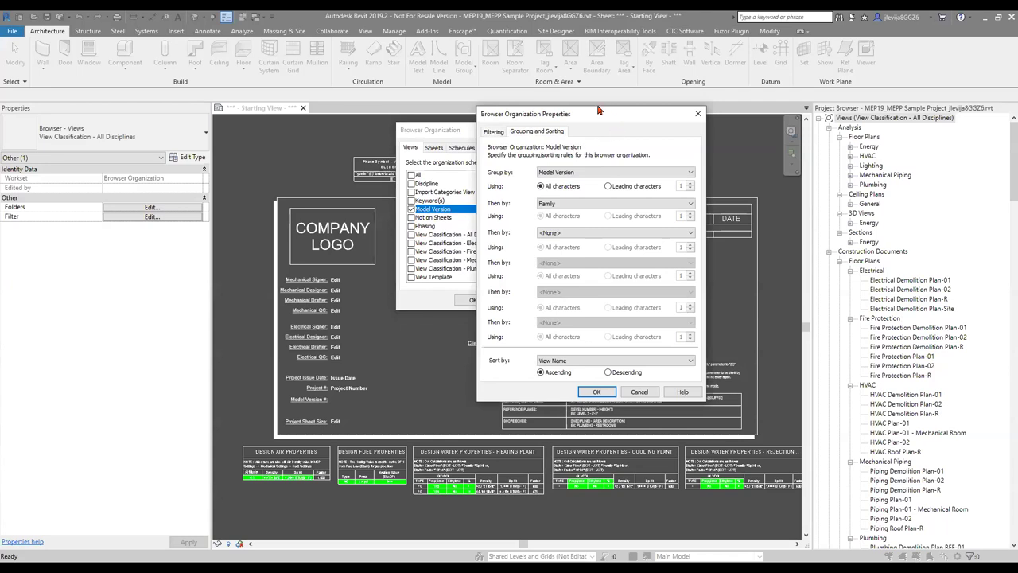
{"action": "left_click_drag", "start_coordinate": [599, 110], "coordinate": [603, 93]}
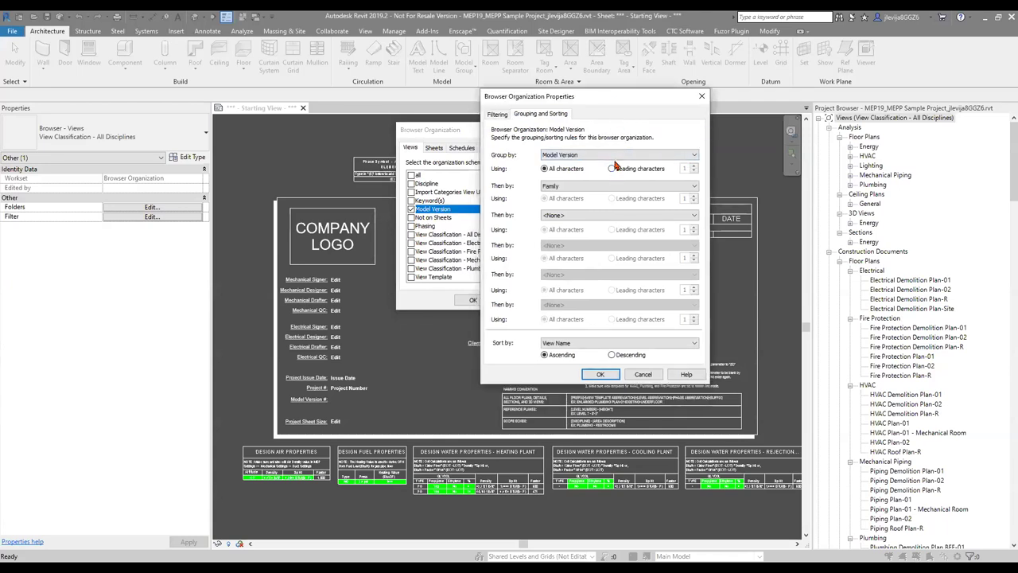
Check the Model Version scheme's grouping and filtering options, and apply the scheme to the Project Browser.
{"action": "left_click", "coordinate": [615, 155]}
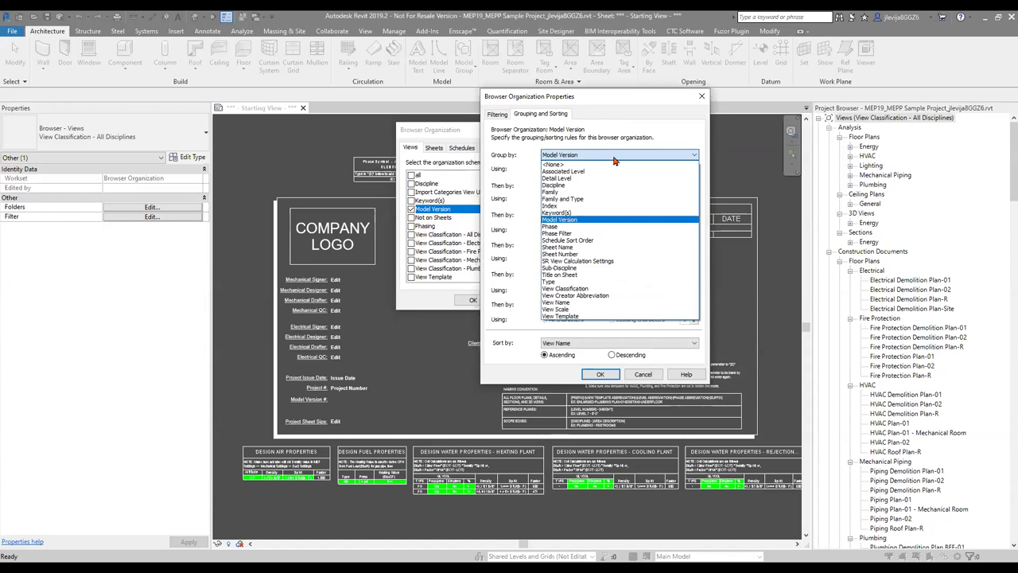
{"action": "left_click", "coordinate": [613, 159]}
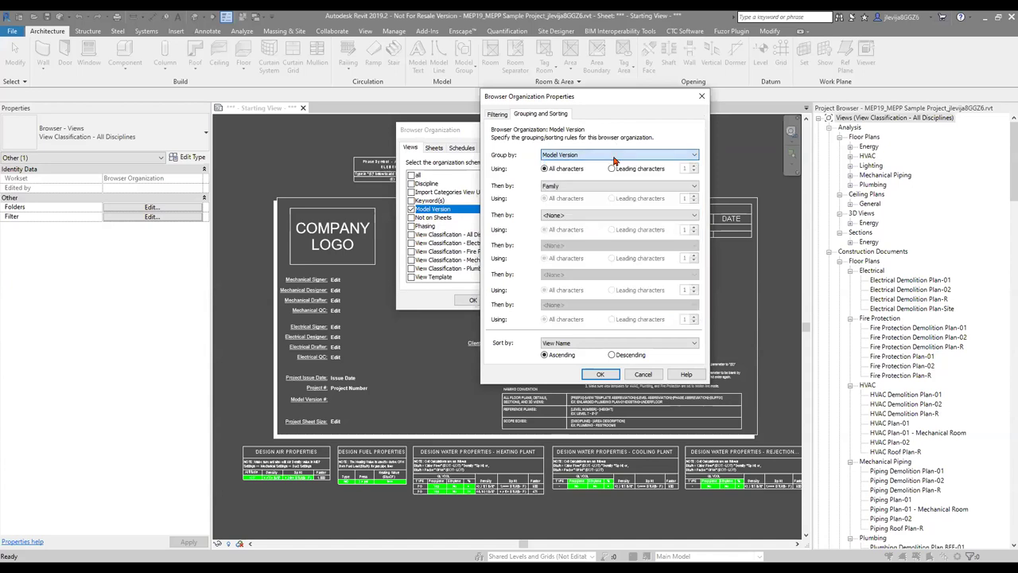
{"action": "left_click", "coordinate": [600, 186]}
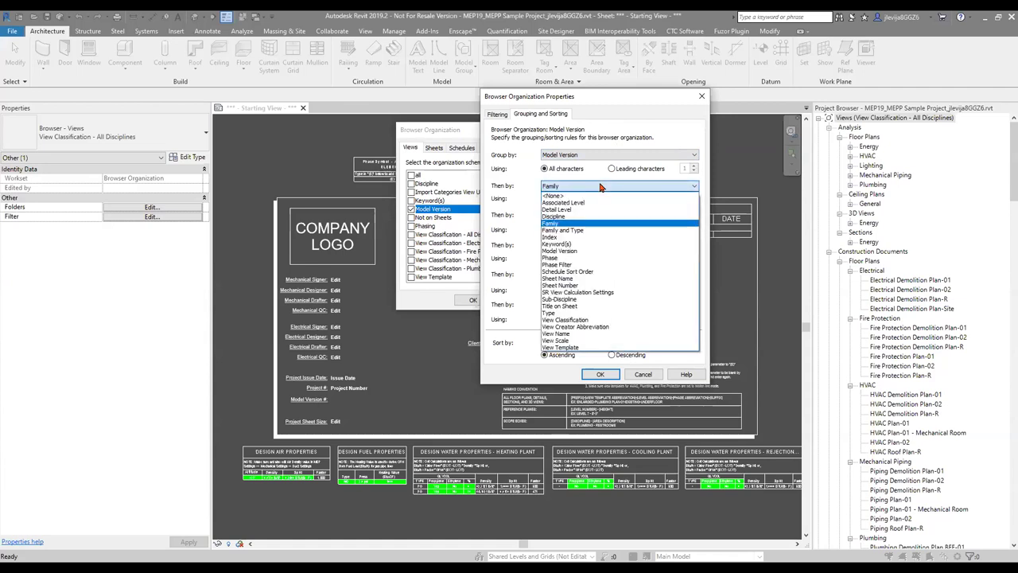
{"action": "left_click", "coordinate": [600, 186]}
{"action": "left_click", "coordinate": [497, 114]}
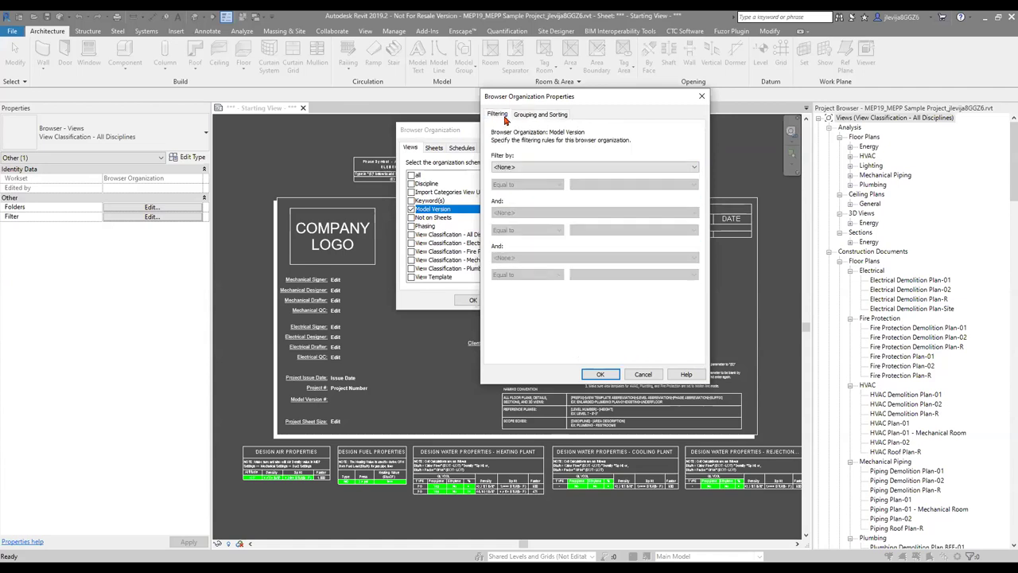
{"action": "left_click", "coordinate": [600, 374]}
{"action": "left_click", "coordinate": [480, 301]}
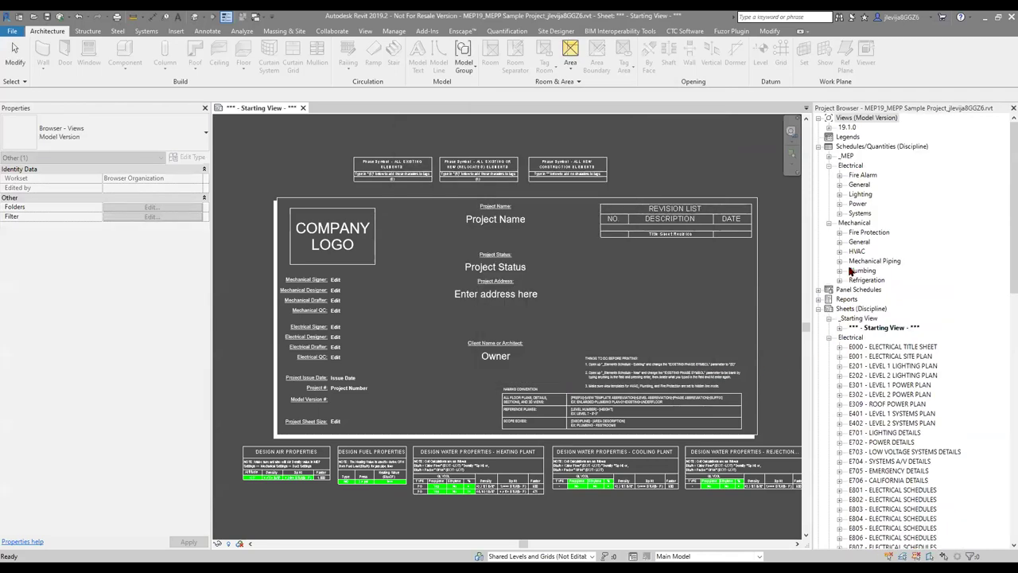
Examine the view categories and floor plans grouped under model version 19.1.0 in the Project Browser.
{"action": "left_click", "coordinate": [829, 128]}
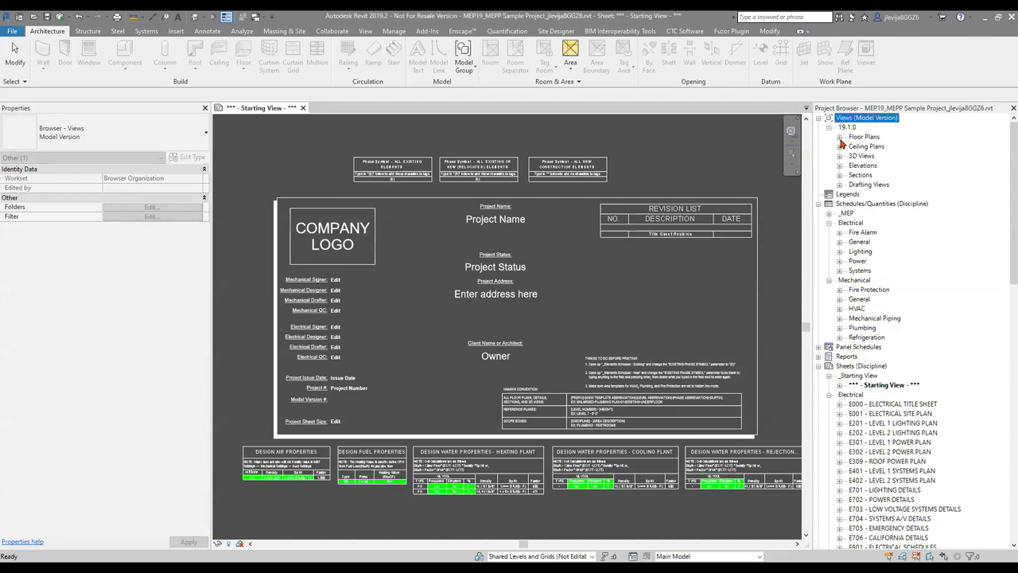
{"action": "left_click", "coordinate": [840, 137]}
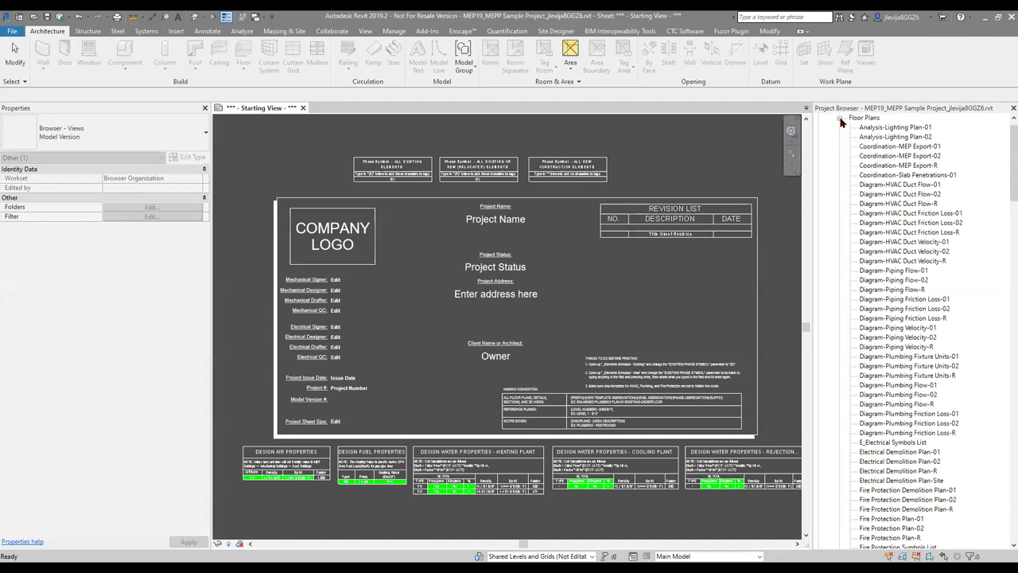
{"action": "left_click", "coordinate": [840, 118]}
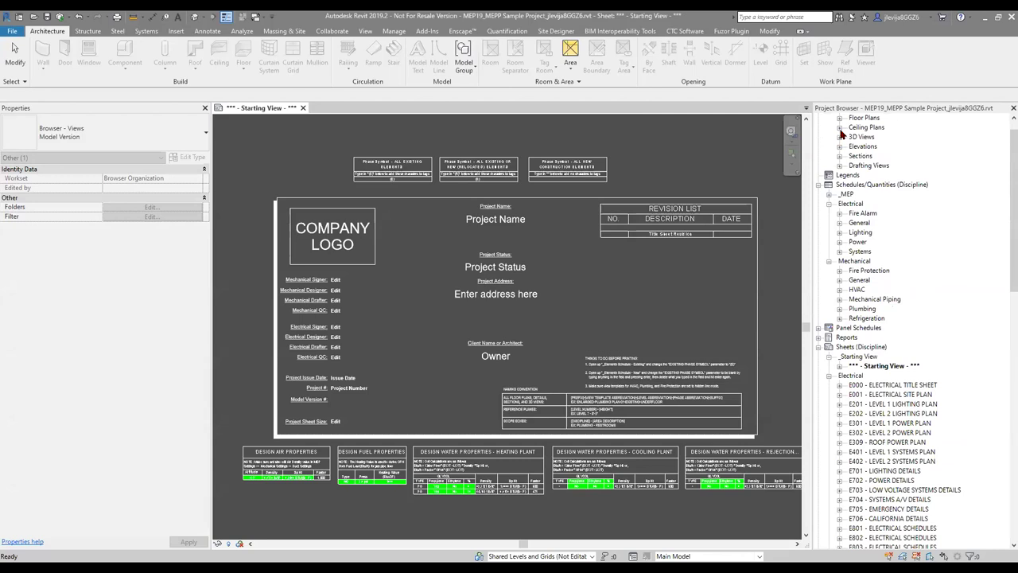
{"action": "scroll", "coordinate": [847, 159], "scroll_direction": "up", "scroll_amount": 1}
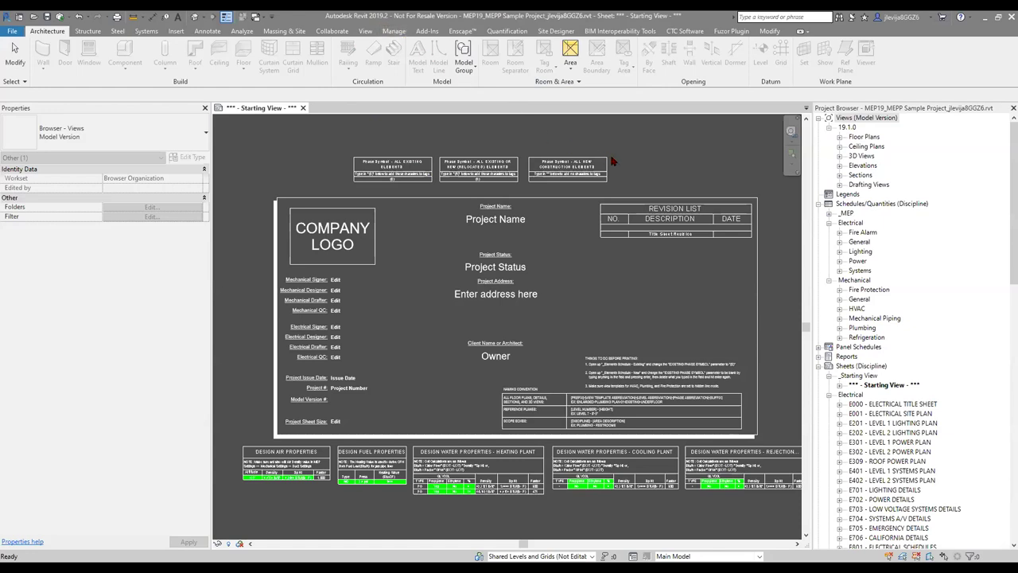
{"action": "left_click", "coordinate": [840, 140]}
{"action": "scroll", "coordinate": [883, 255], "scroll_direction": "down", "scroll_amount": 3}
{"action": "scroll", "coordinate": [883, 259], "scroll_direction": "down", "scroll_amount": 4}
{"action": "scroll", "coordinate": [883, 267], "scroll_direction": "up", "scroll_amount": 8}
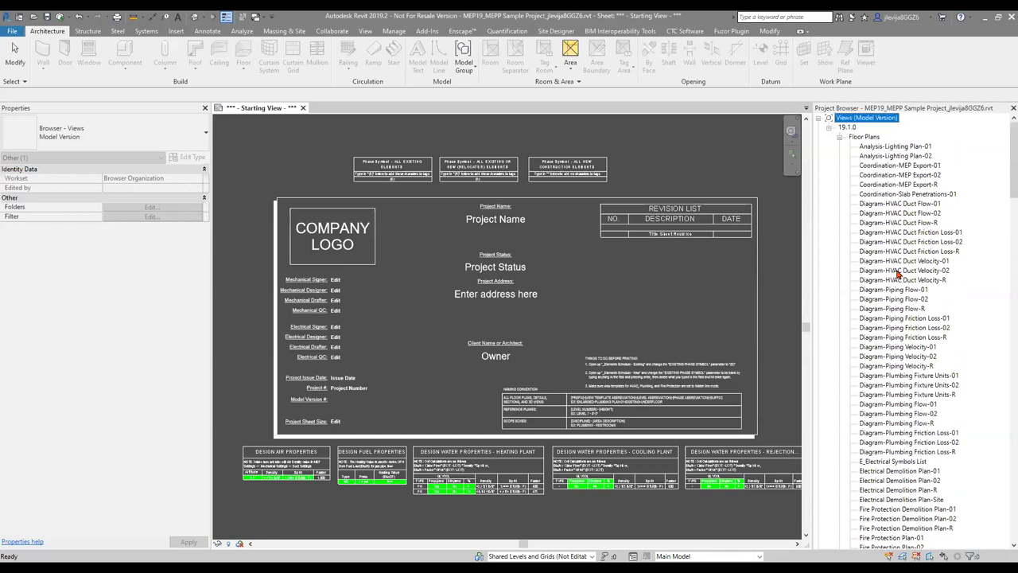
Inspect the Model Version property of the Analysis-Lighting Plan-01 floor plan.
{"action": "left_click", "coordinate": [883, 148]}
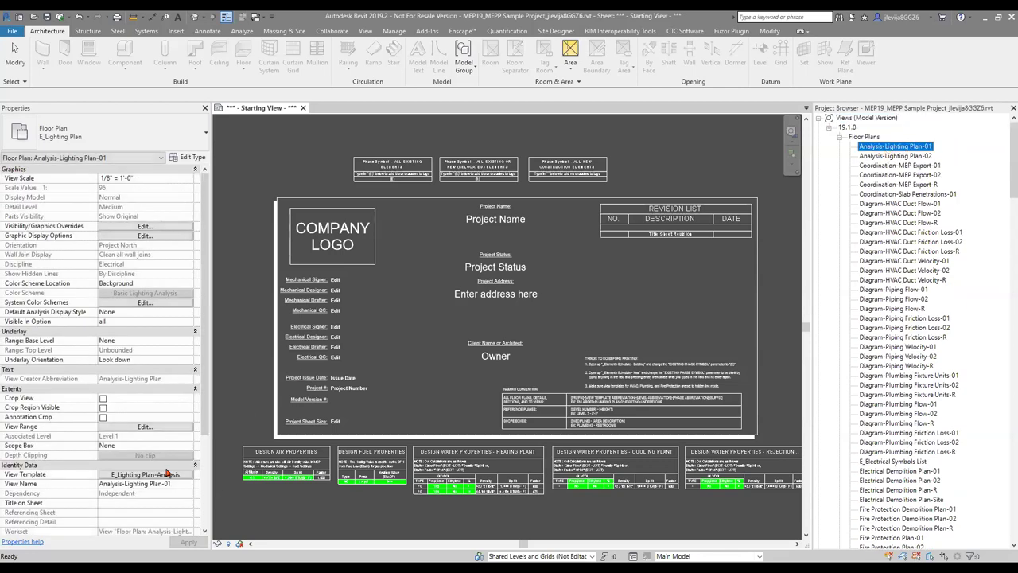
{"action": "scroll", "coordinate": [142, 388], "scroll_direction": "down", "scroll_amount": 3}
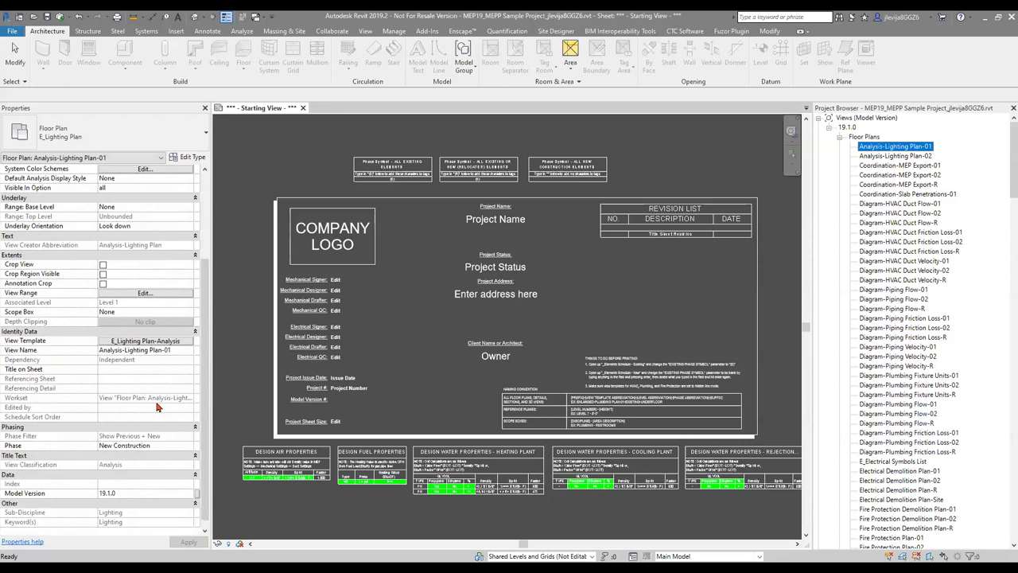
{"action": "scroll", "coordinate": [147, 450], "scroll_direction": "down", "scroll_amount": 1}
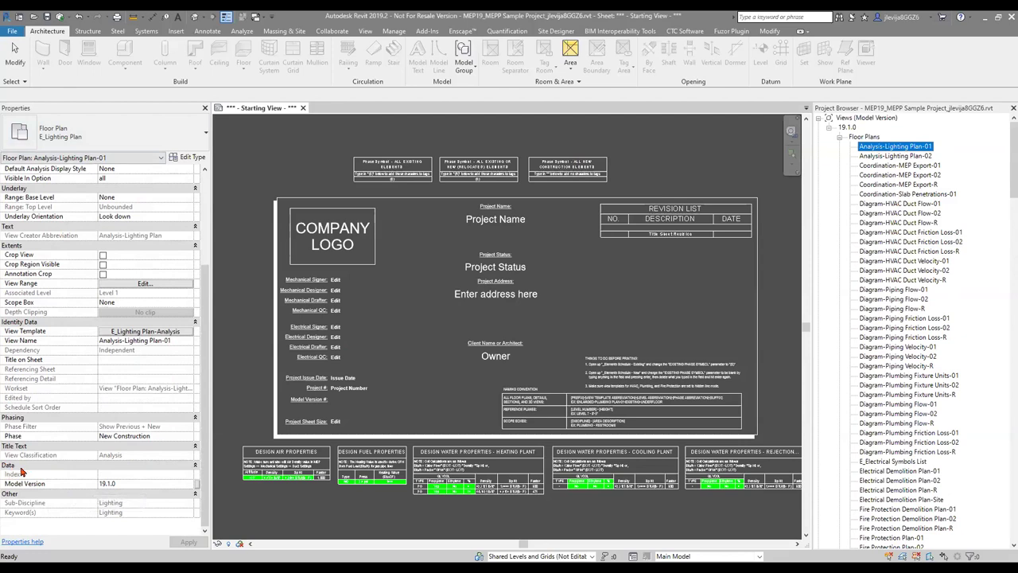
{"action": "left_click", "coordinate": [189, 486]}
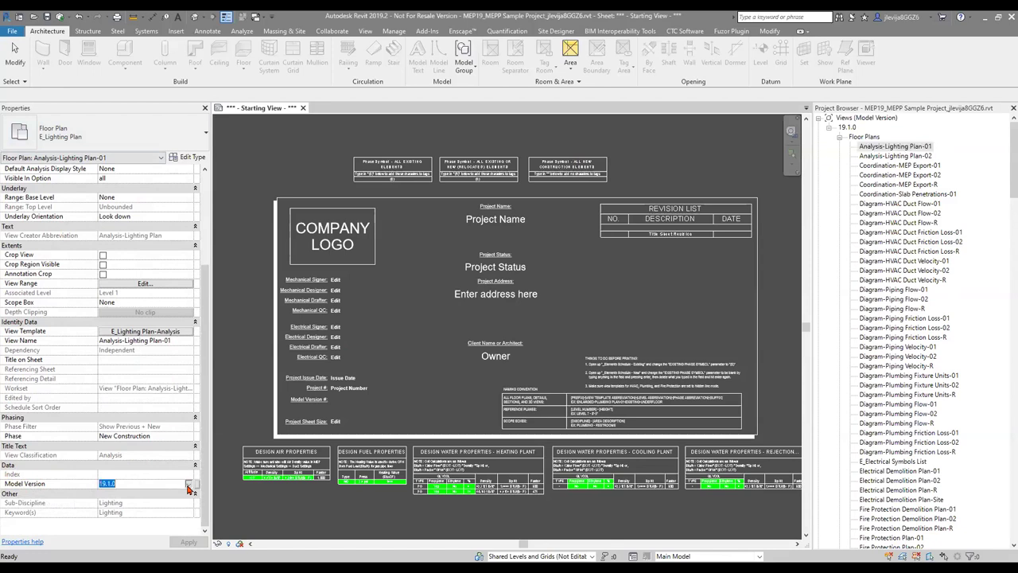
{"action": "left_click", "coordinate": [188, 486]}
{"action": "left_click", "coordinate": [189, 488]}
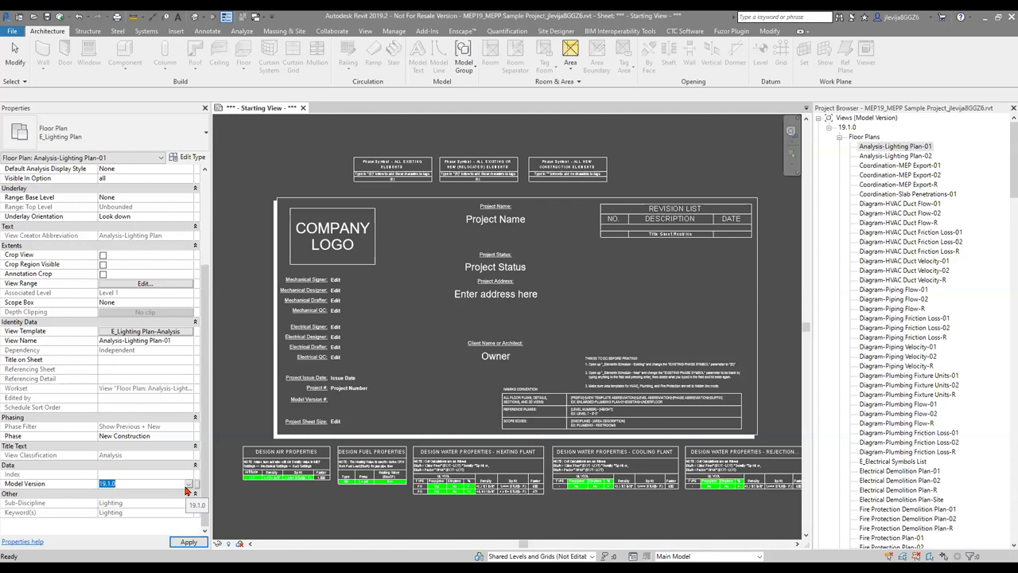
Set the Model Version of the Analysis-Lighting Plan-01 floor plan to 2019.1.
{"action": "left_click", "coordinate": [890, 147]}
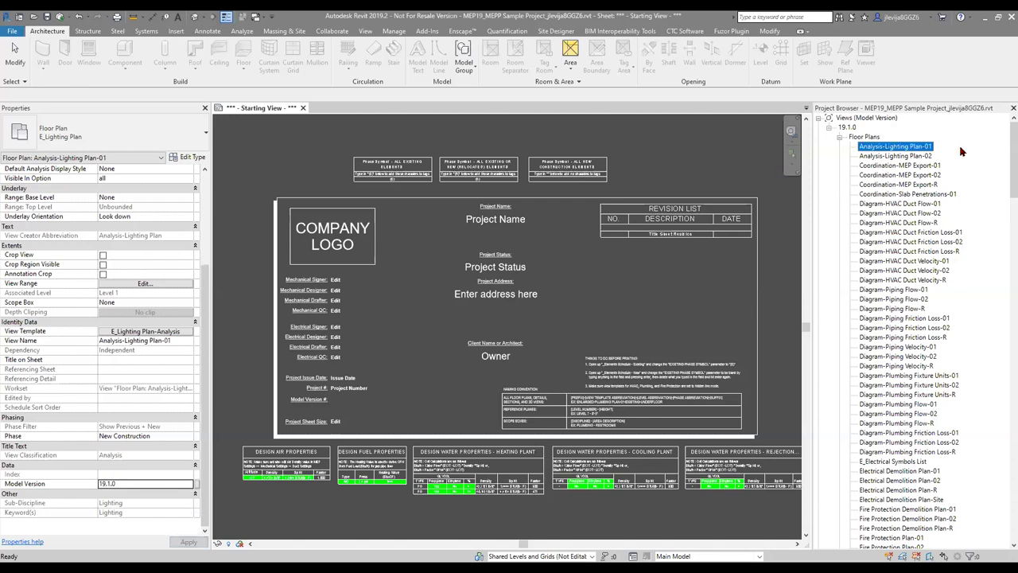
{"action": "scroll", "coordinate": [1002, 175], "scroll_direction": "down", "scroll_amount": 12}
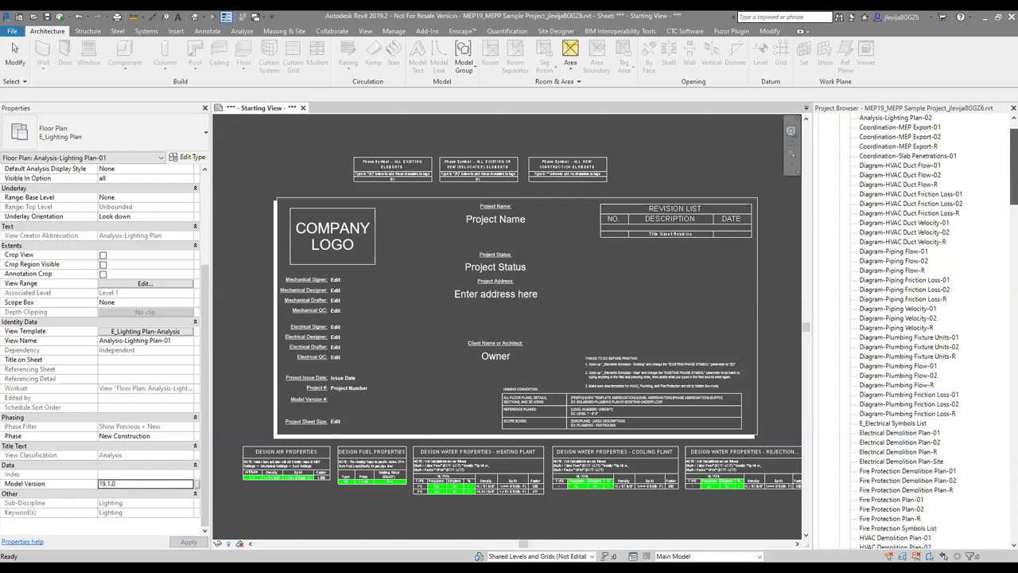
{"action": "scroll", "coordinate": [931, 332], "scroll_direction": "down", "scroll_amount": 4}
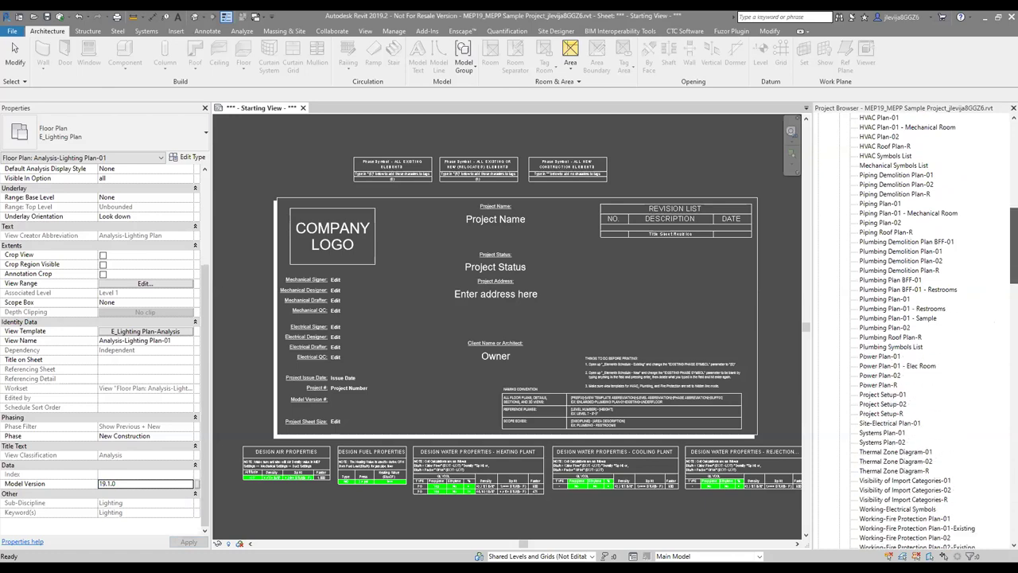
{"action": "scroll", "coordinate": [1002, 156], "scroll_direction": "down", "scroll_amount": 2}
{"action": "scroll", "coordinate": [1002, 157], "scroll_direction": "up", "scroll_amount": 18}
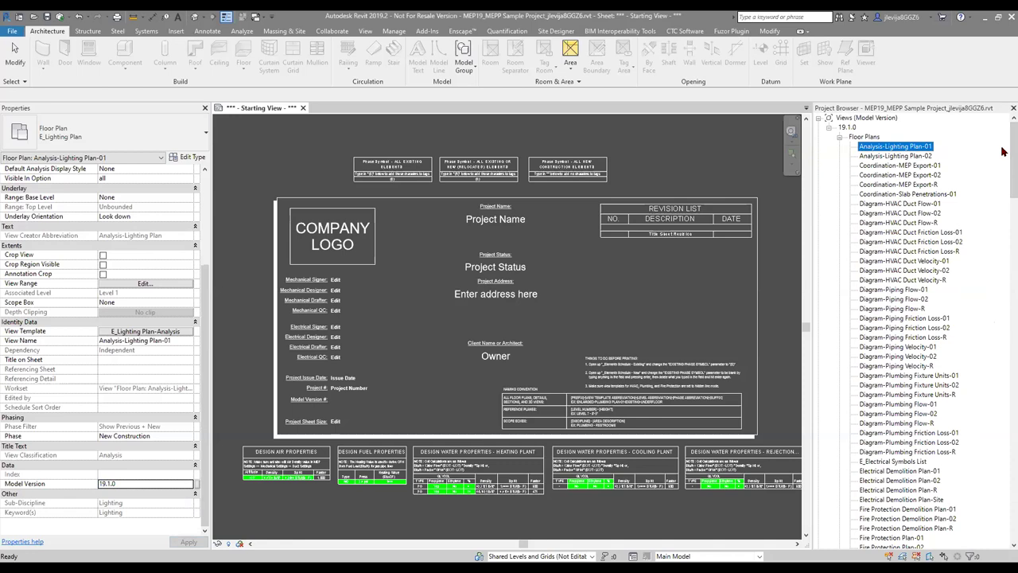
{"action": "left_click", "coordinate": [181, 484]}
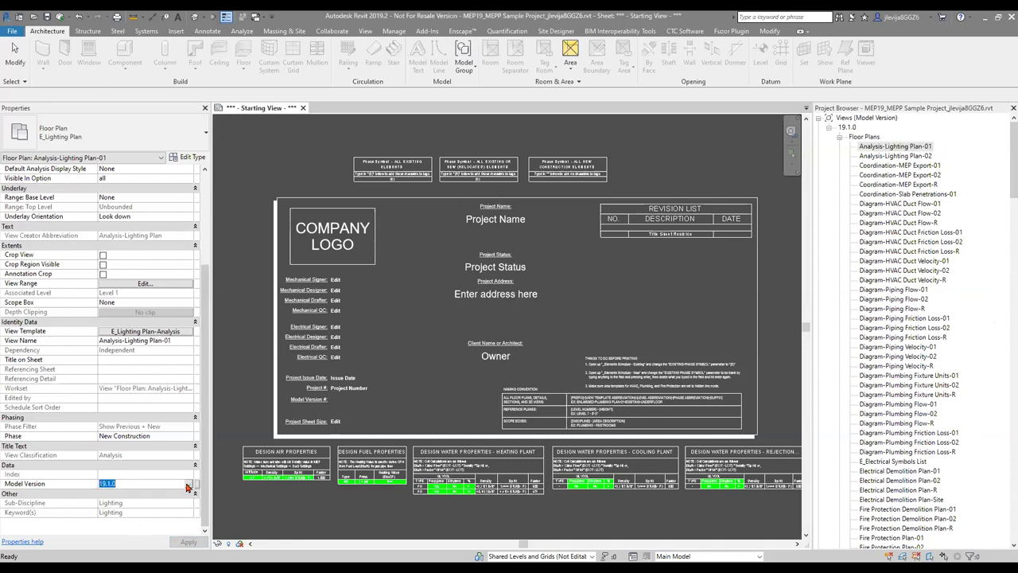
{"action": "type", "text": "2019"}
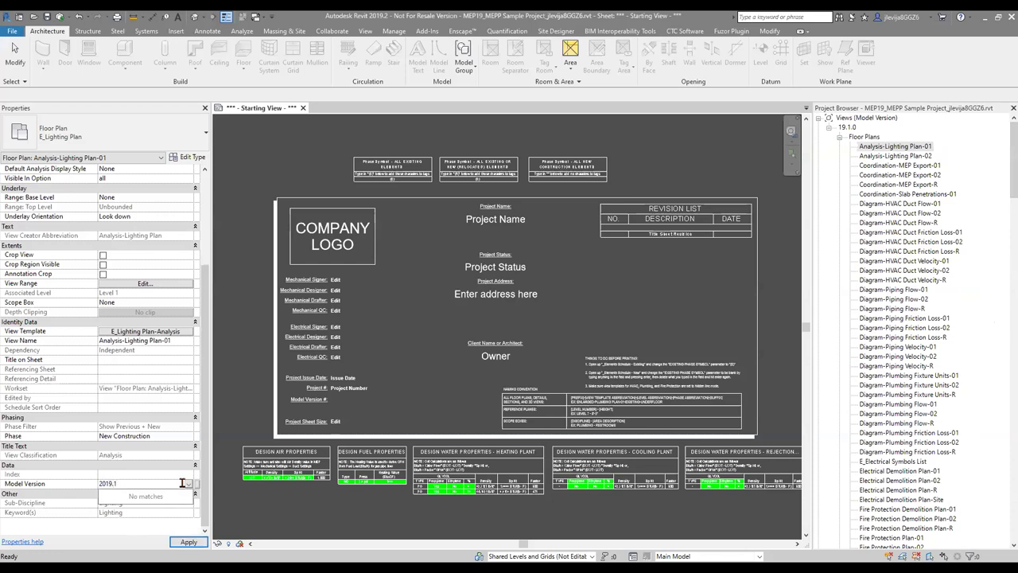
{"action": "key", "text": "Return"}
Examine where Analysis-Lighting Plan-01 sits in the Project Browser, comparing the 2019.1 and 19.1.0 groups.
{"action": "scroll", "coordinate": [884, 213], "scroll_direction": "down", "scroll_amount": 11}
{"action": "left_click_drag", "start_coordinate": [1013, 191], "coordinate": [1003, 348]}
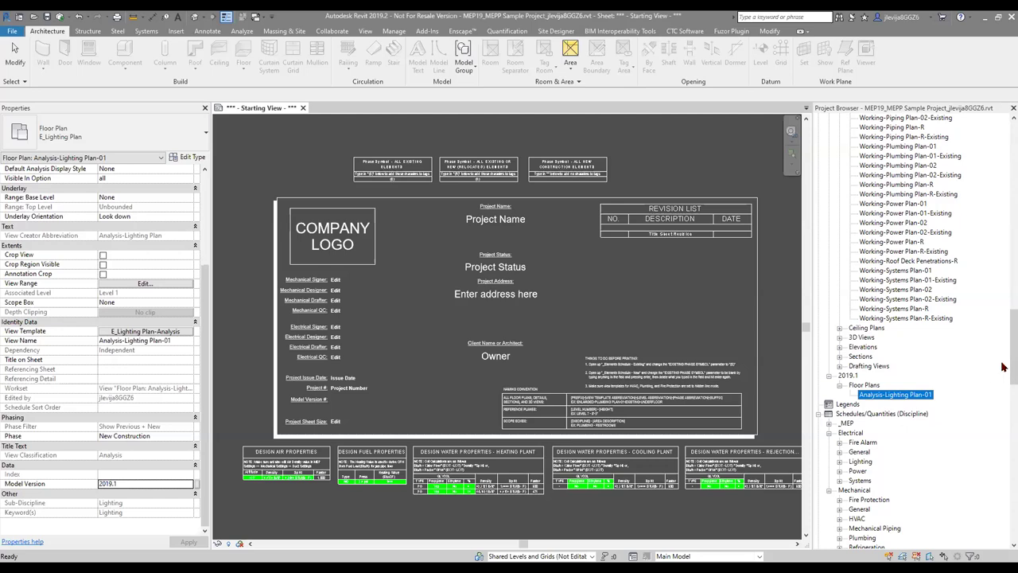
{"action": "left_click_drag", "start_coordinate": [1002, 364], "coordinate": [1003, 129]}
{"action": "scroll", "coordinate": [1004, 174], "scroll_direction": "down", "scroll_amount": 3}
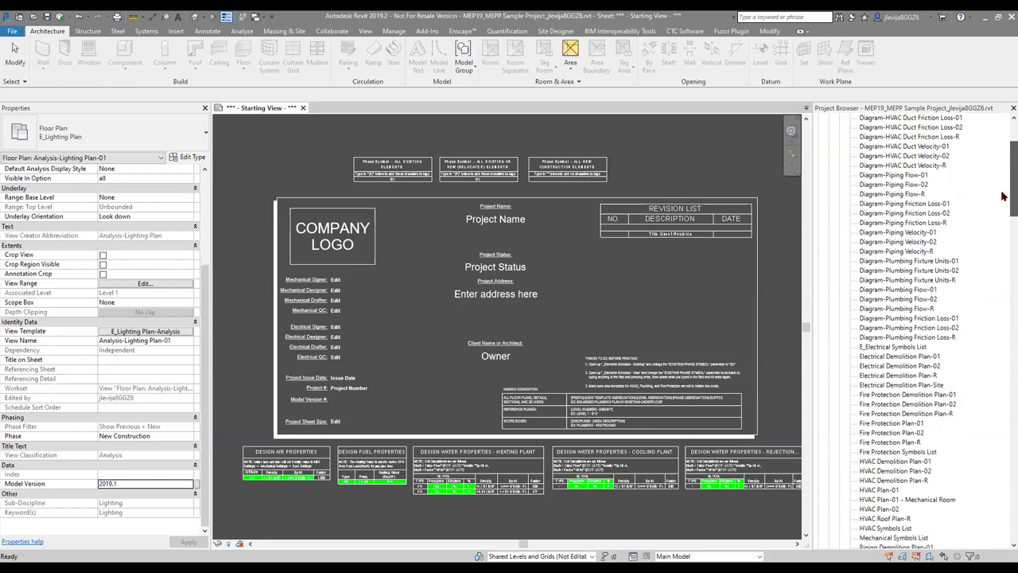
Set the Model Version of Analysis-Lighting Plan-01 back to 19.1.0 and check its place among the floor plans.
{"action": "left_click", "coordinate": [186, 487]}
{"action": "type", "text": "19.1.0"}
{"action": "key", "text": "Return"}
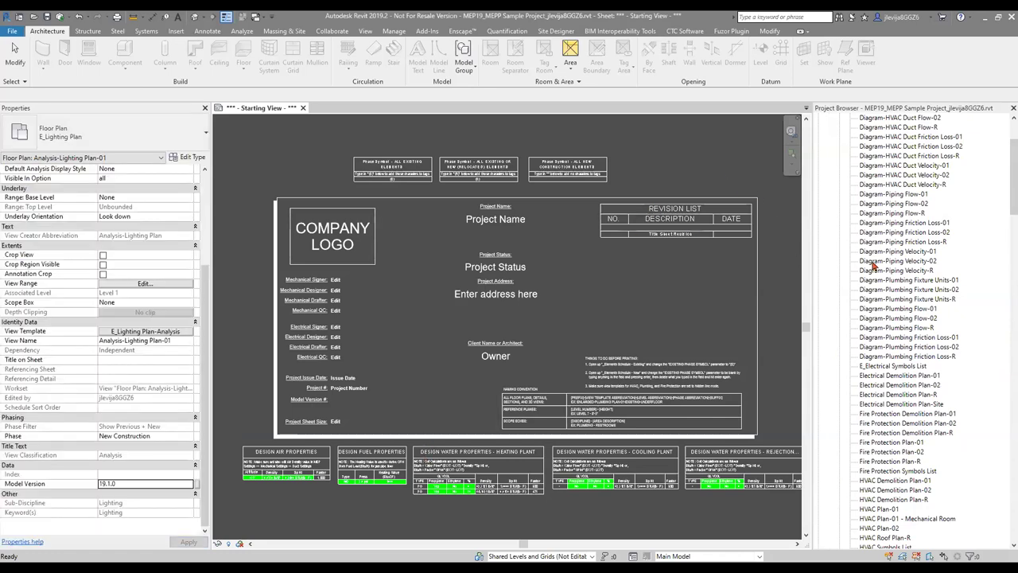
{"action": "scroll", "coordinate": [1004, 199], "scroll_direction": "up", "scroll_amount": 4}
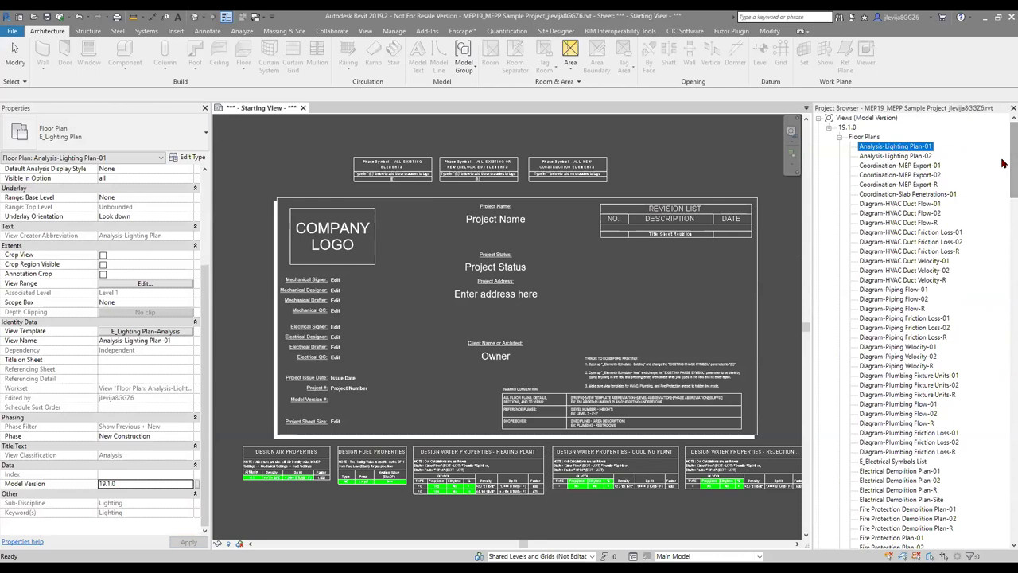
Choose the Keyword(s) browser organization scheme for the views, check its grouping and sorting rules, and apply it.
{"action": "left_click", "coordinate": [871, 118]}
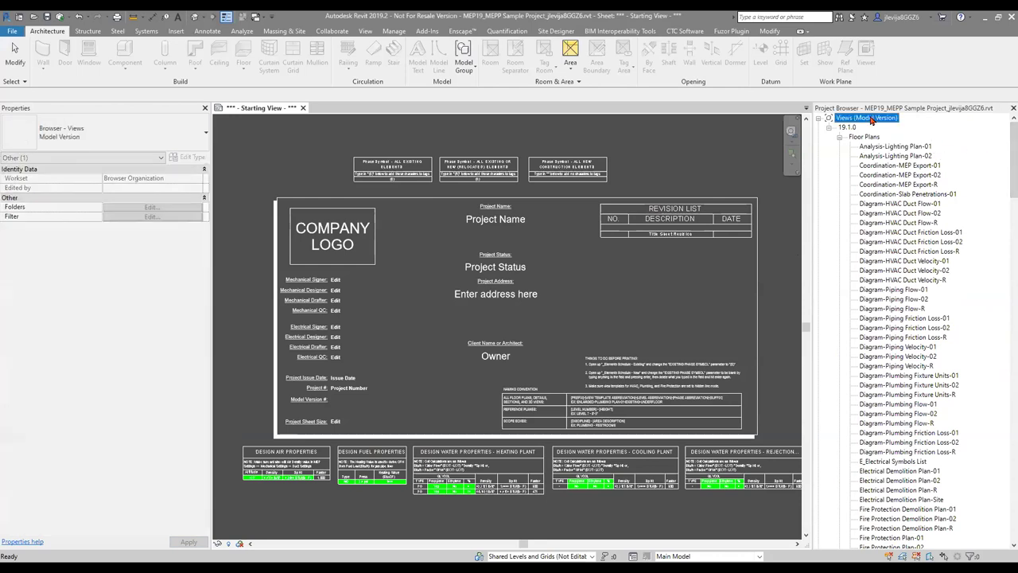
{"action": "right_click", "coordinate": [871, 118]}
{"action": "left_click", "coordinate": [907, 128]}
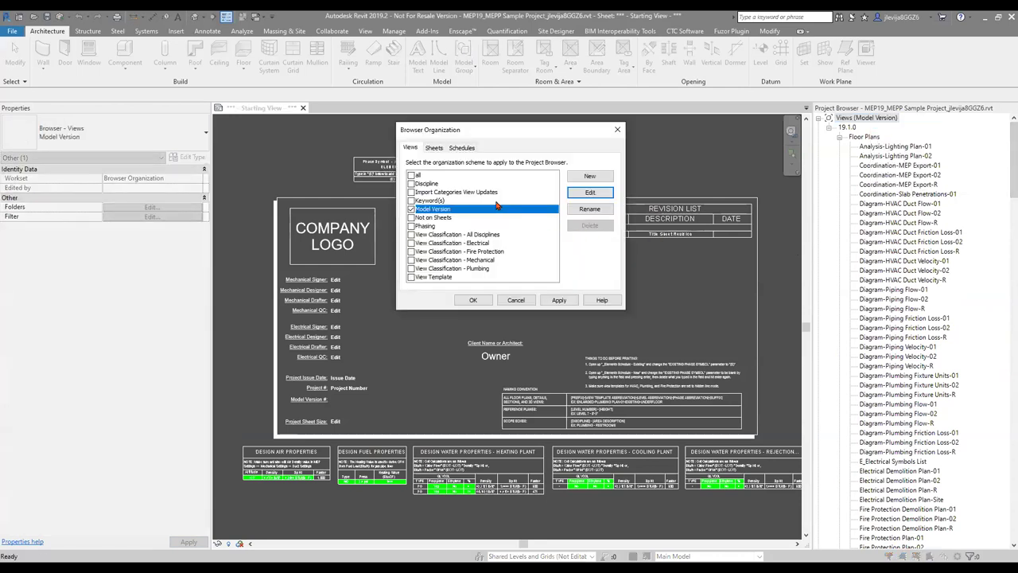
{"action": "left_click", "coordinate": [411, 200]}
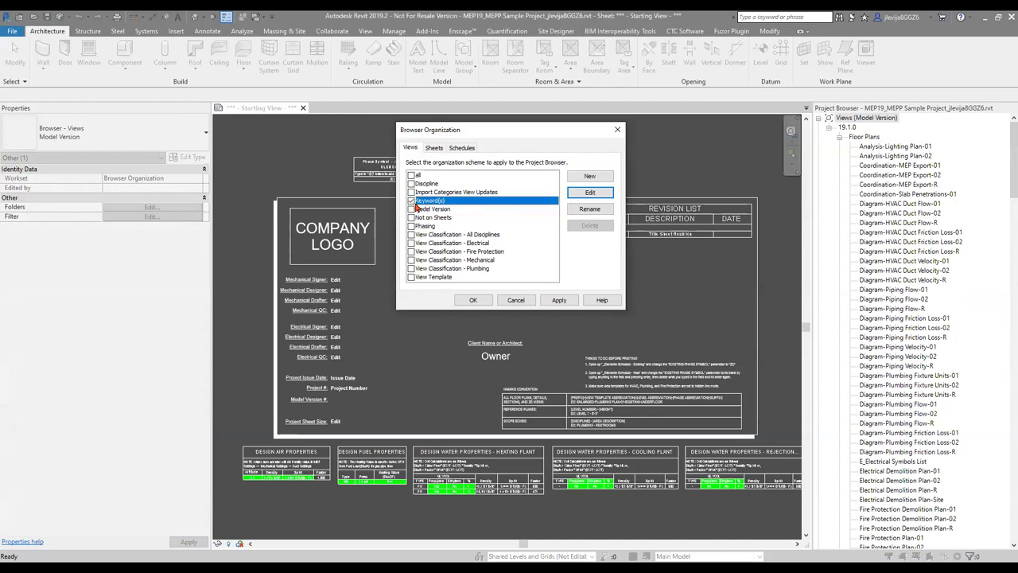
{"action": "left_click", "coordinate": [589, 194]}
{"action": "left_click", "coordinate": [535, 116]}
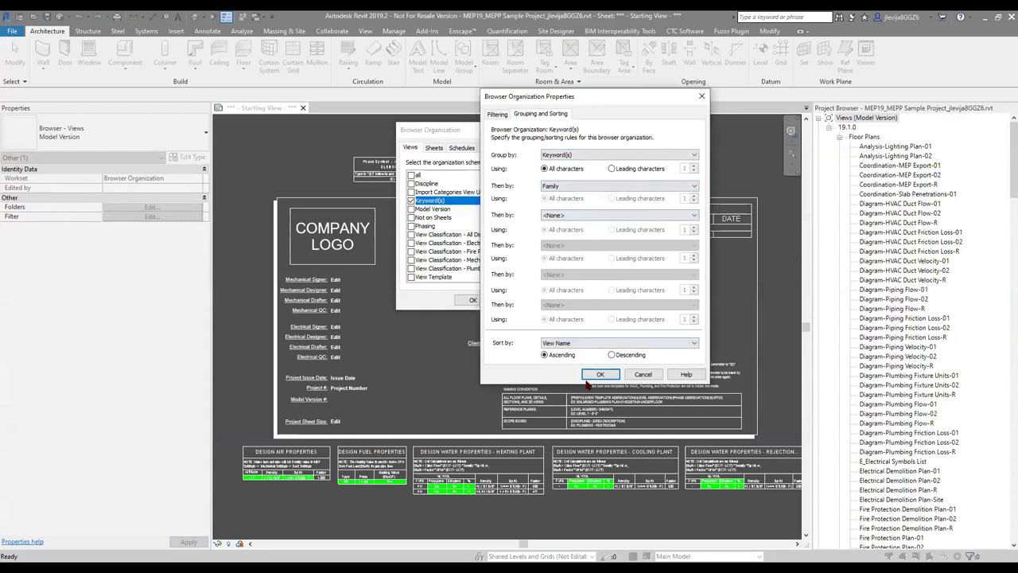
{"action": "left_click", "coordinate": [598, 375]}
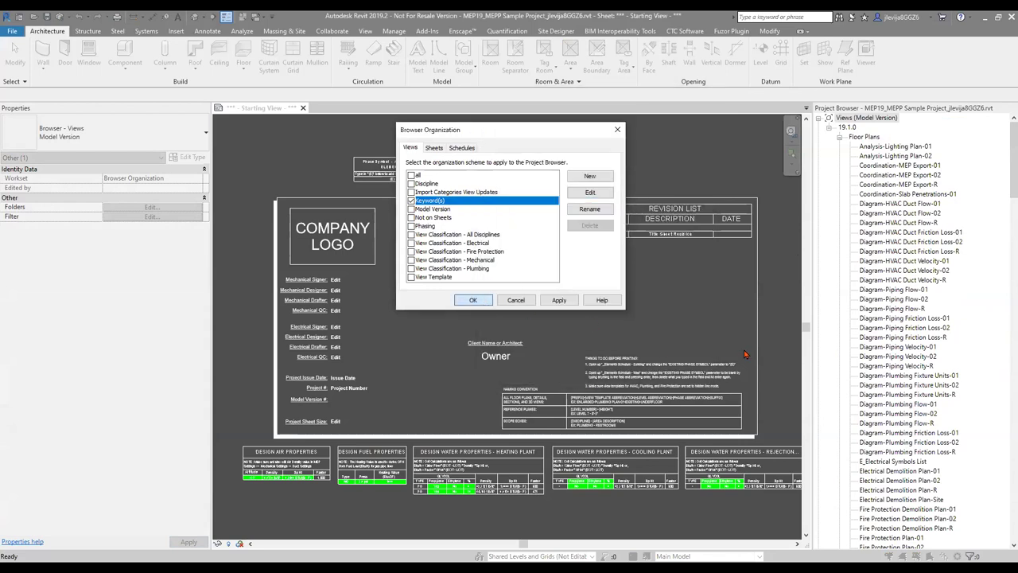
{"action": "key", "text": "Return"}
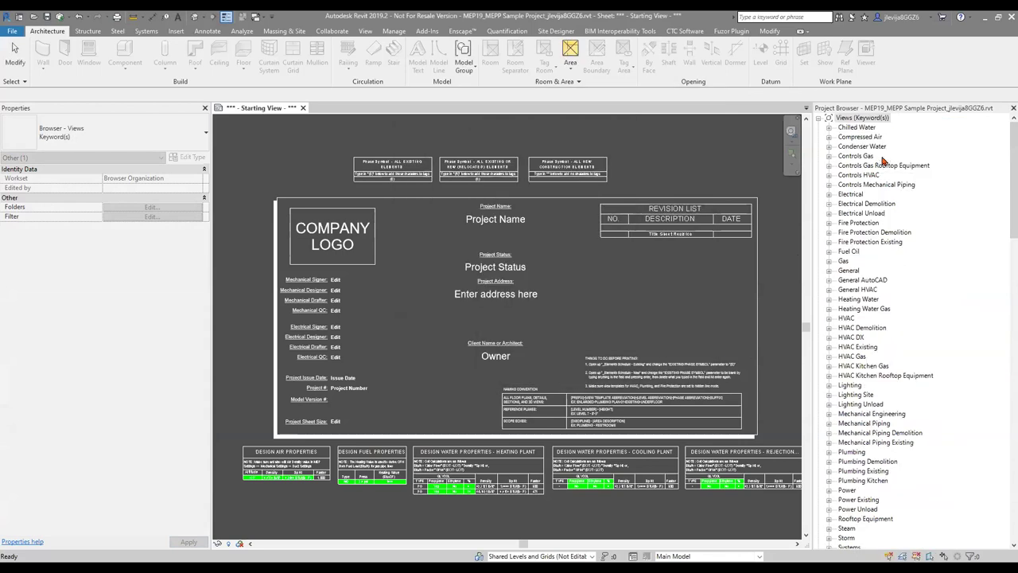
Inspect the Keyword(s) property of the Working-Piping Riser-Chilled Water 3D view in the Chilled Water group.
{"action": "left_click", "coordinate": [829, 128]}
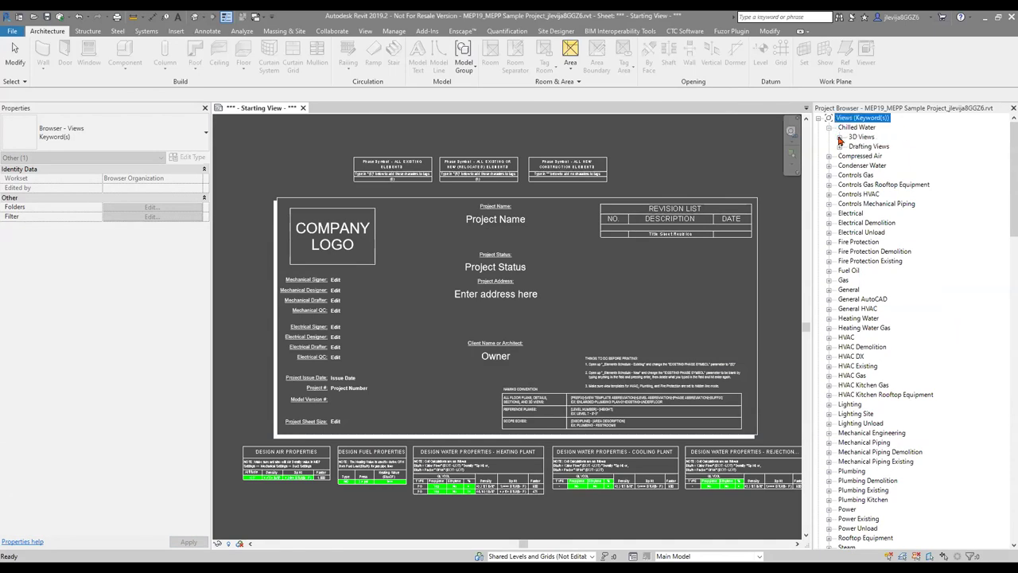
{"action": "left_click", "coordinate": [840, 138]}
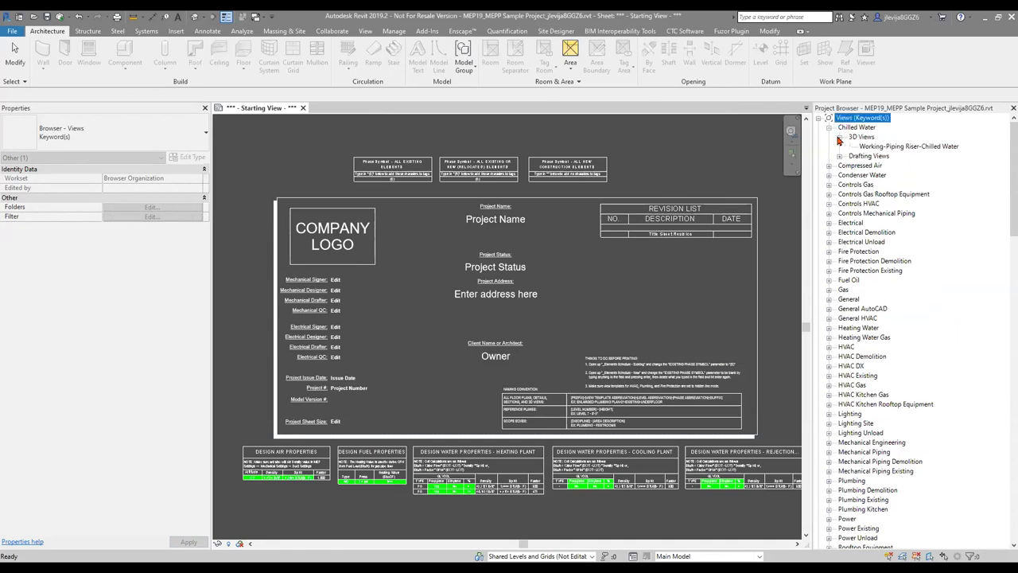
{"action": "left_click", "coordinate": [884, 147]}
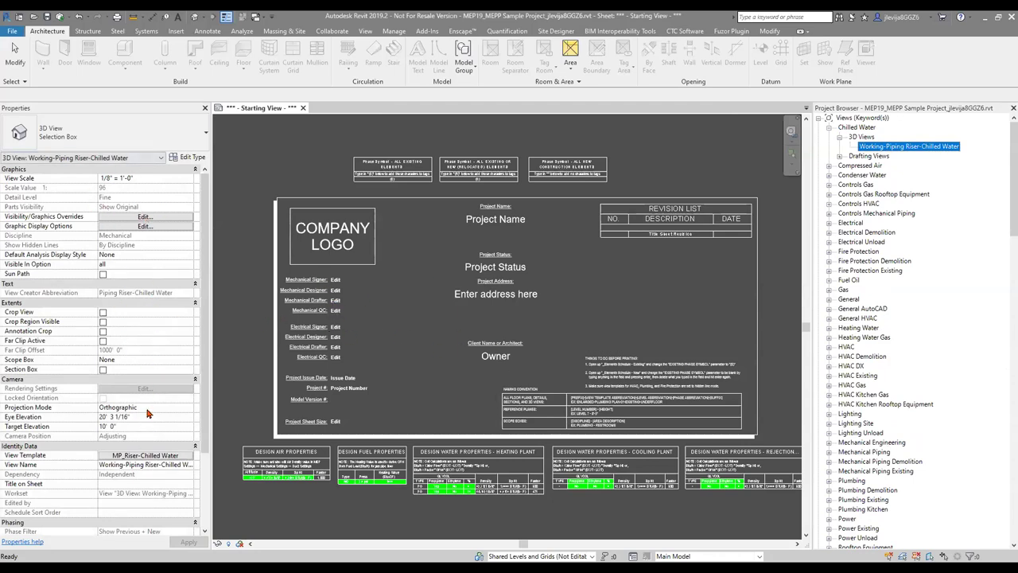
{"action": "scroll", "coordinate": [189, 400], "scroll_direction": "down", "scroll_amount": 4}
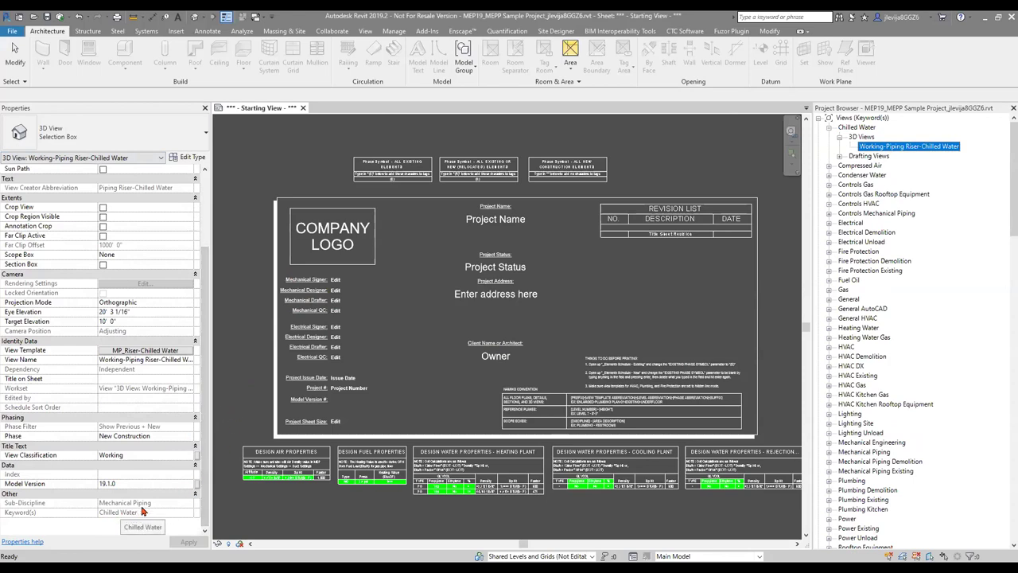
Open the MP_Riser-Chilled Water view template and look through its available Keyword(s) values, keeping Chilled Water.
{"action": "left_click", "coordinate": [155, 350]}
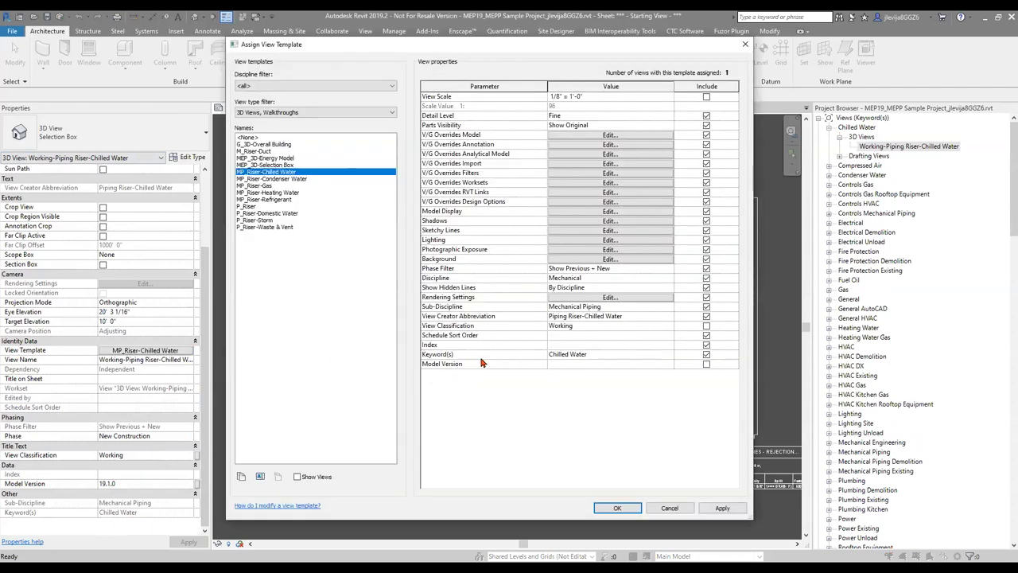
{"action": "left_click", "coordinate": [667, 356]}
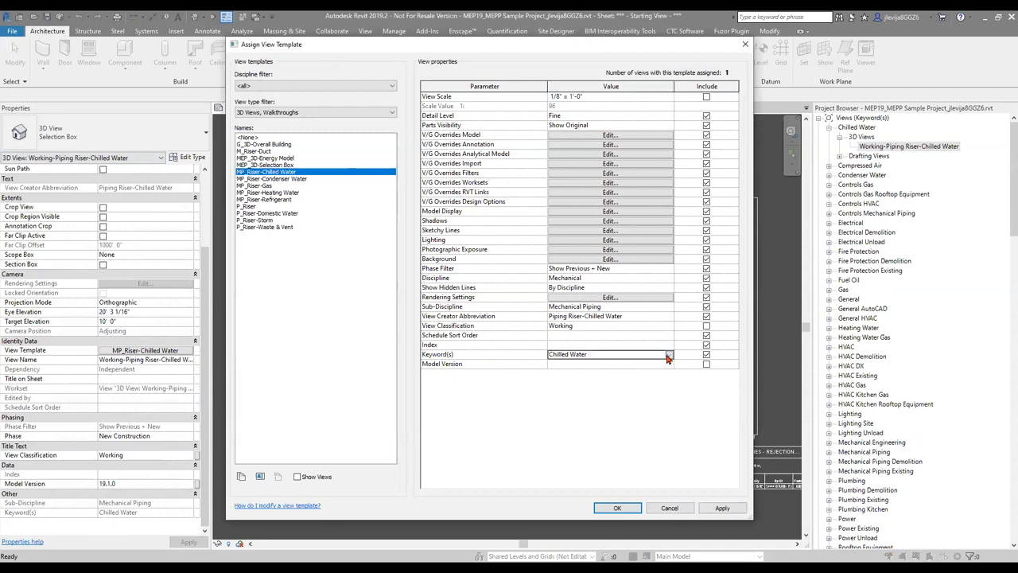
{"action": "left_click", "coordinate": [668, 355]}
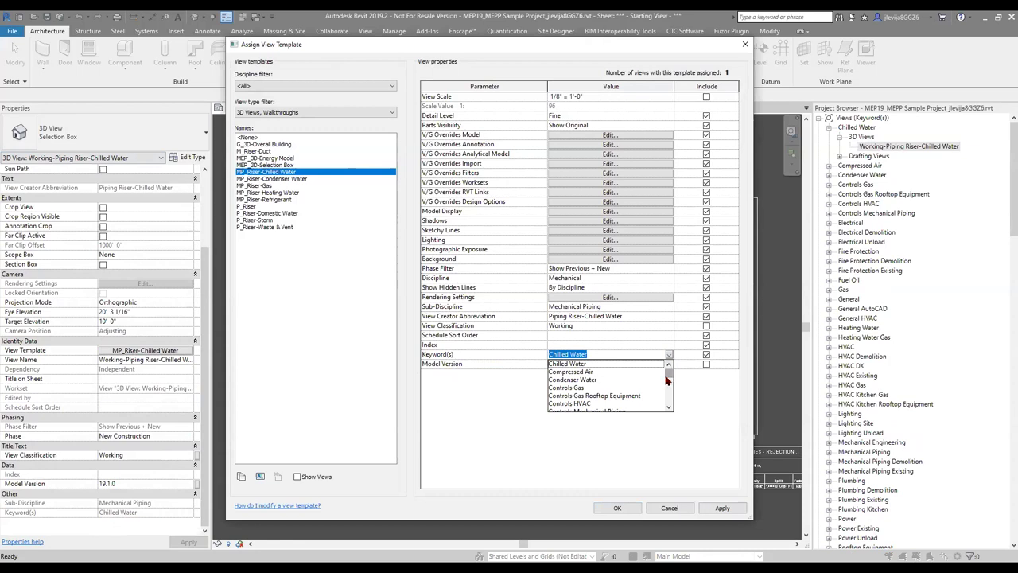
{"action": "left_click_drag", "start_coordinate": [668, 378], "coordinate": [677, 405]}
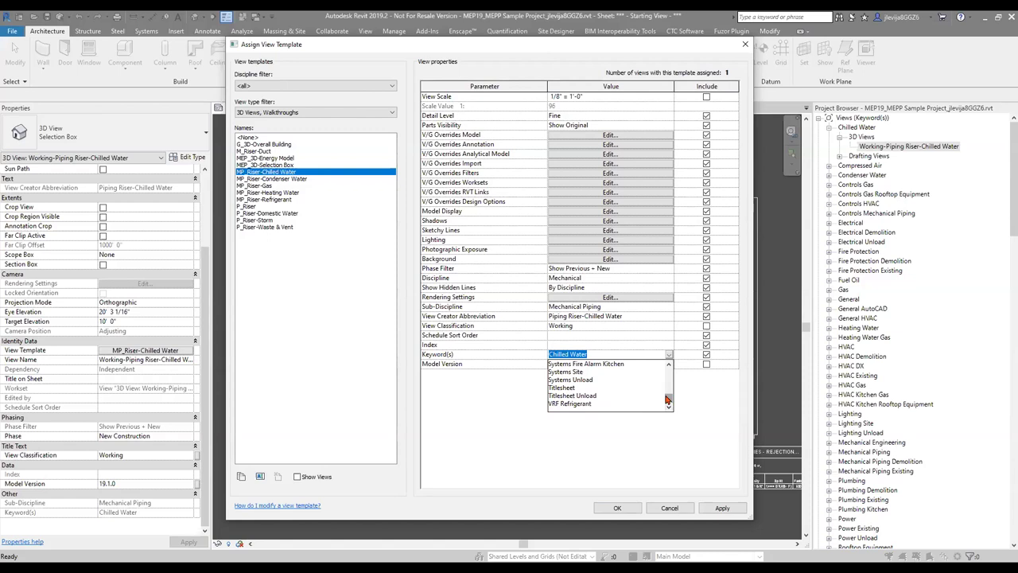
{"action": "left_click", "coordinate": [669, 364]}
{"action": "left_click", "coordinate": [668, 363]}
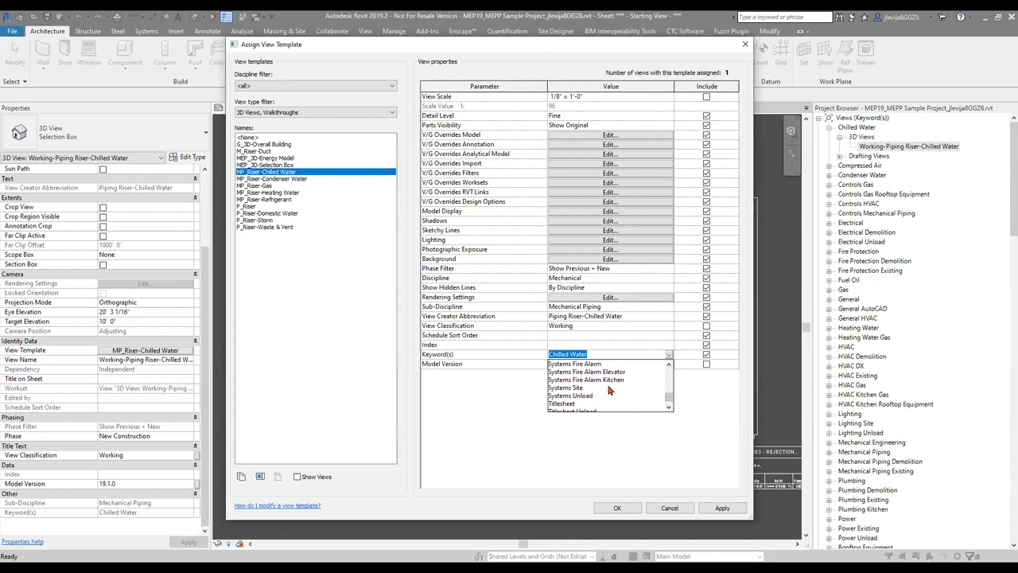
{"action": "left_click", "coordinate": [668, 363]}
{"action": "left_click", "coordinate": [668, 364]}
{"action": "left_click", "coordinate": [668, 363]}
{"action": "left_click", "coordinate": [668, 364]}
{"action": "left_click", "coordinate": [668, 363]}
{"action": "left_click", "coordinate": [668, 363]}
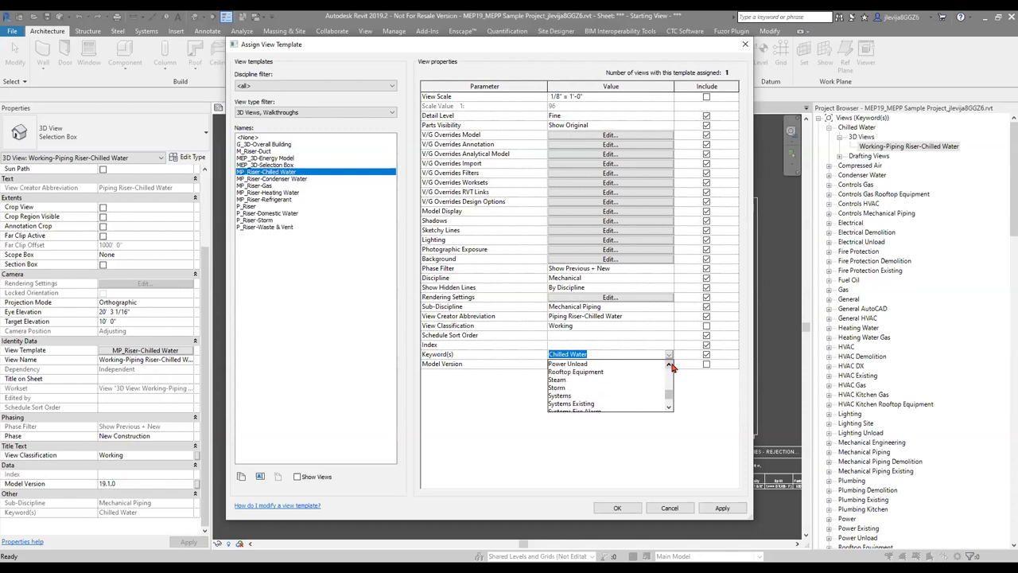
{"action": "left_click", "coordinate": [669, 364]}
{"action": "left_click", "coordinate": [669, 365]}
{"action": "left_click", "coordinate": [669, 364]}
{"action": "left_click", "coordinate": [669, 364]}
{"action": "left_click", "coordinate": [669, 364]}
{"action": "left_click", "coordinate": [668, 364]}
{"action": "left_click", "coordinate": [669, 364]}
{"action": "left_click", "coordinate": [669, 365]}
{"action": "left_click", "coordinate": [669, 365]}
{"action": "left_click", "coordinate": [669, 364]}
{"action": "left_click", "coordinate": [668, 364]}
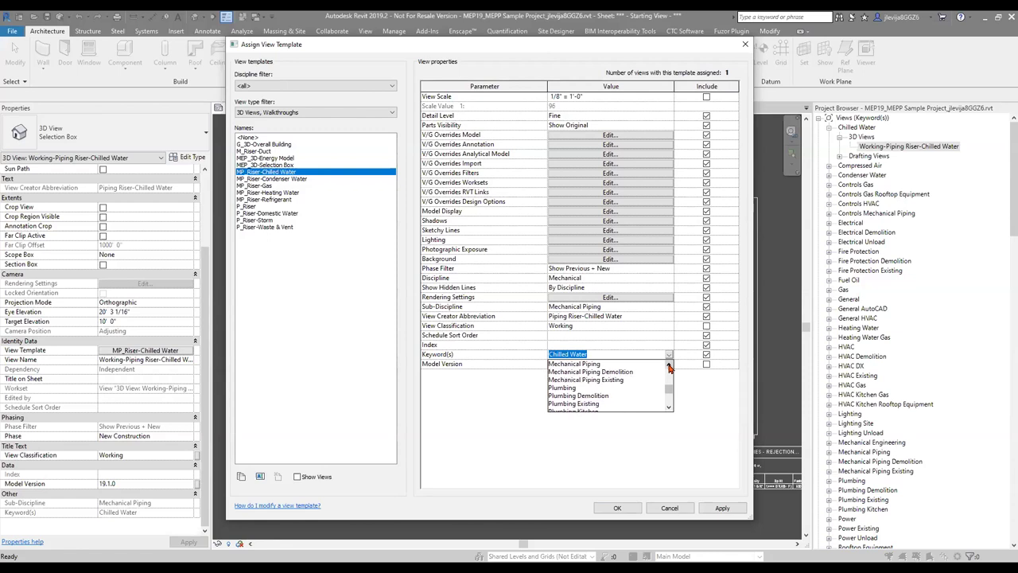
{"action": "left_click", "coordinate": [669, 364]}
{"action": "left_click", "coordinate": [669, 364]}
{"action": "left_click", "coordinate": [669, 364]}
{"action": "left_click", "coordinate": [669, 364]}
{"action": "left_click", "coordinate": [669, 364]}
{"action": "left_click", "coordinate": [669, 364]}
{"action": "left_click", "coordinate": [669, 364]}
{"action": "left_click", "coordinate": [669, 364]}
{"action": "left_click", "coordinate": [669, 364]}
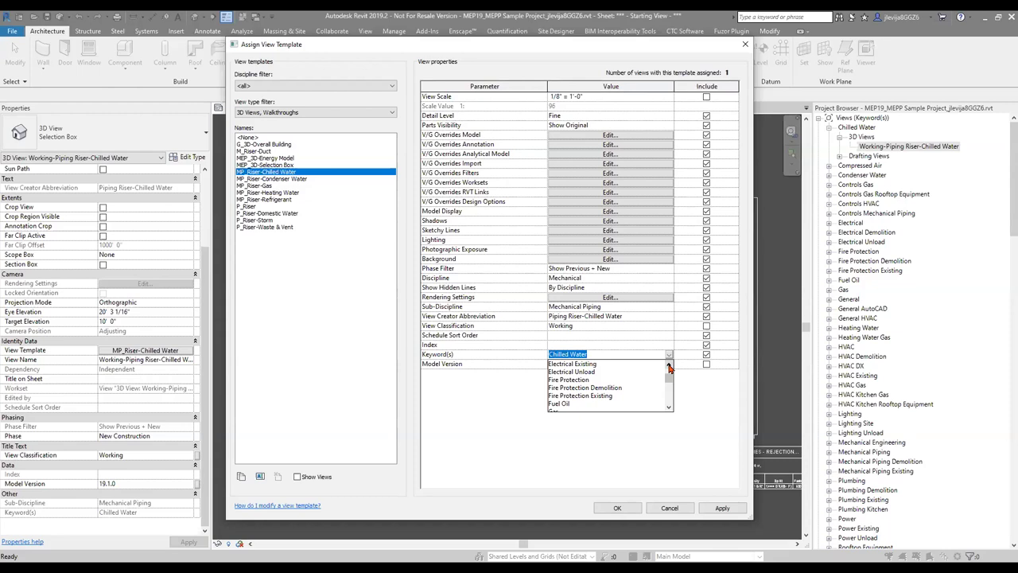
{"action": "scroll", "coordinate": [668, 366], "scroll_direction": "up", "scroll_amount": 3}
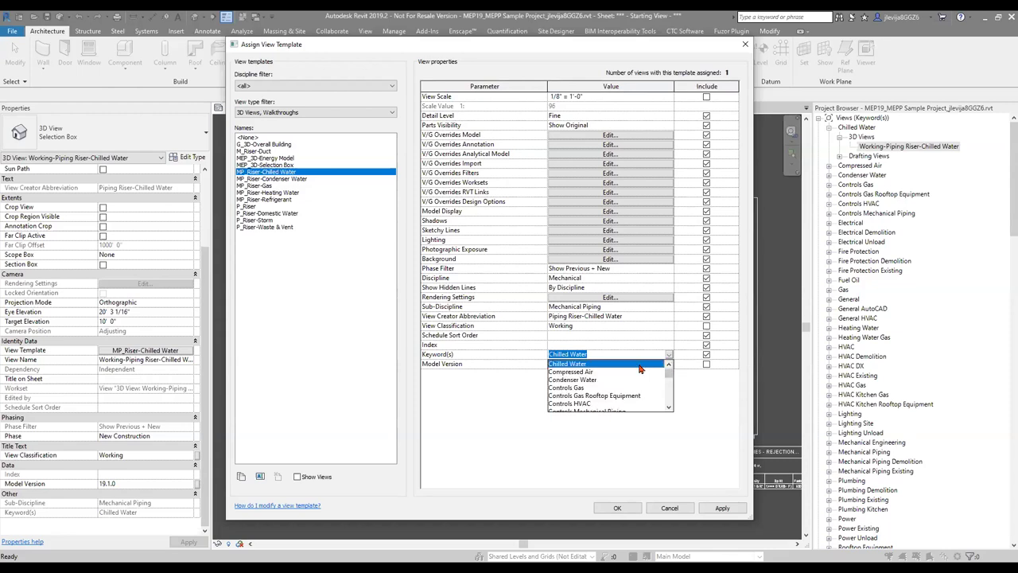
{"action": "left_click", "coordinate": [639, 367]}
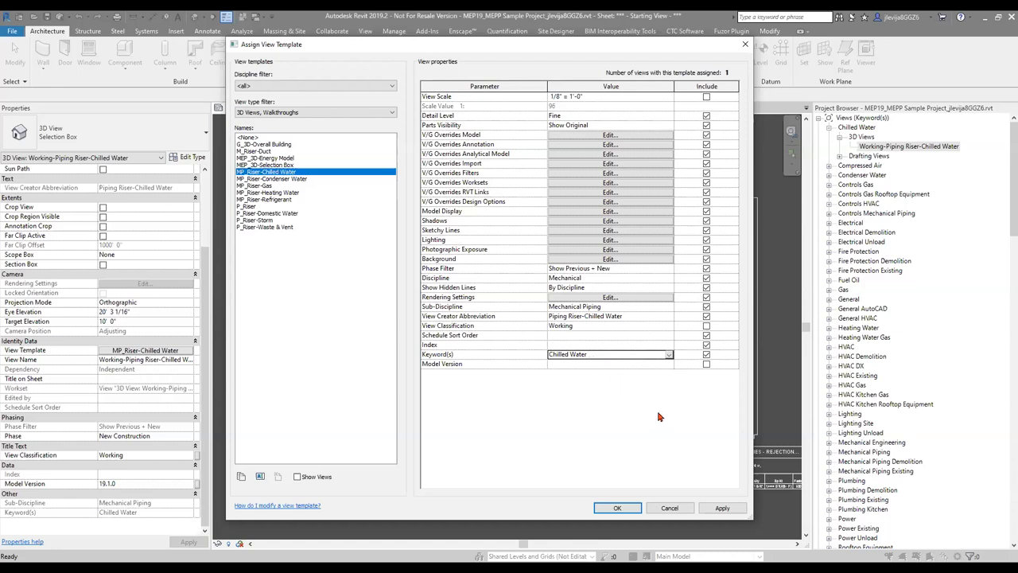
Filter the template's Keyword(s) values with "chill" and enter Chilled Water.
{"action": "left_click", "coordinate": [605, 354]}
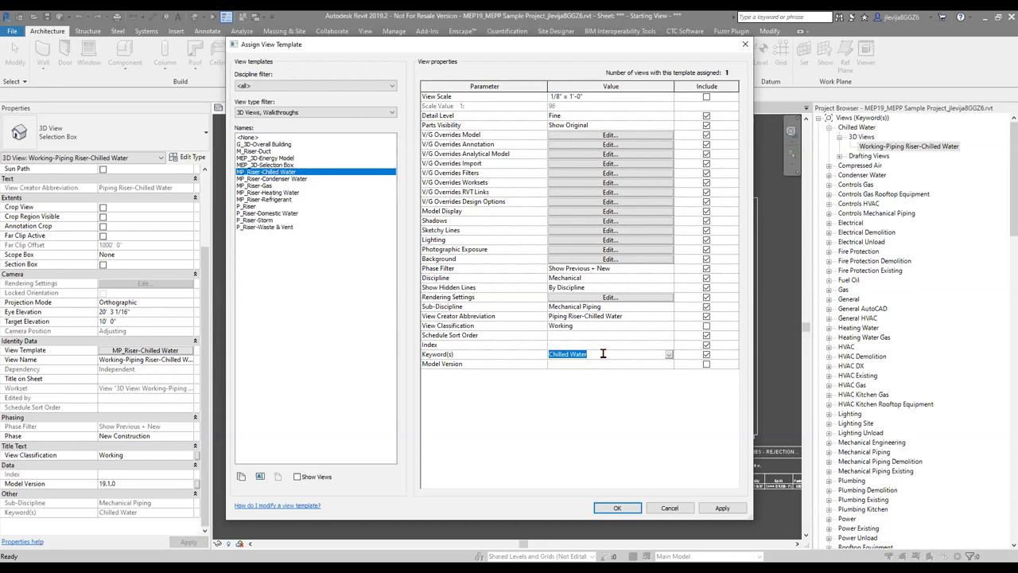
{"action": "left_click", "coordinate": [602, 354]}
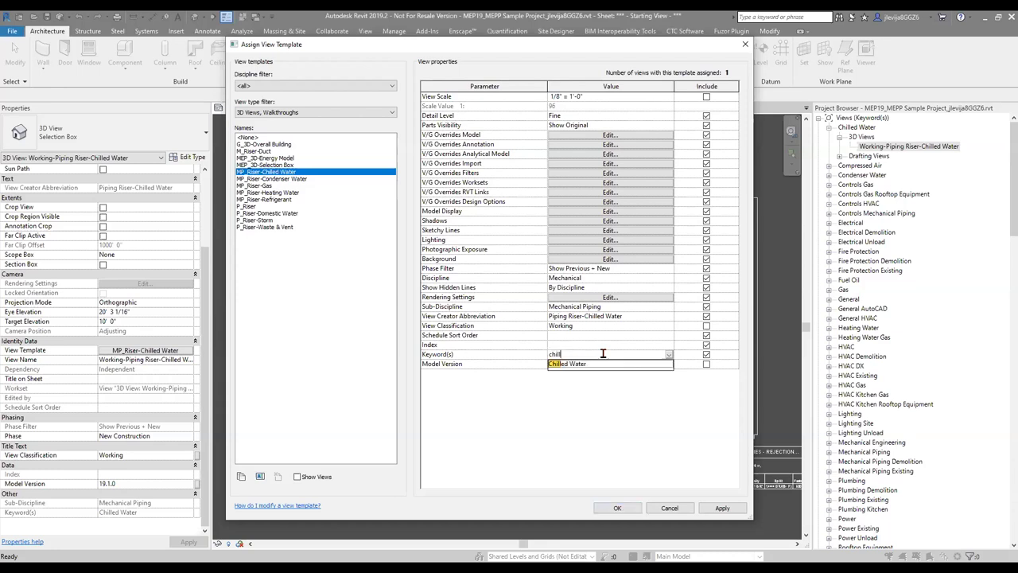
{"action": "left_click", "coordinate": [603, 353]}
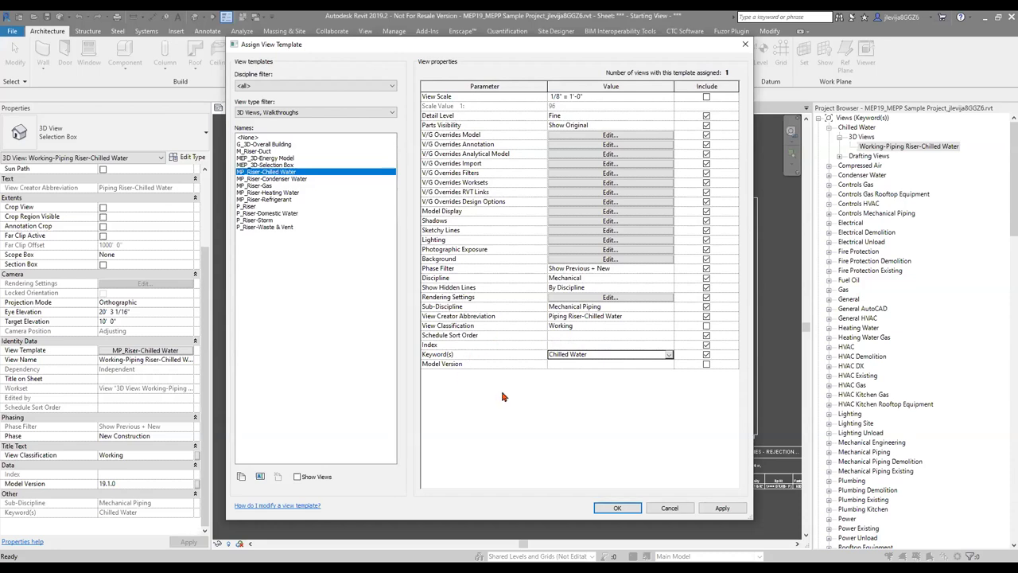
Check the value choices for the Model Version and Index parameters in the view template.
{"action": "left_click", "coordinate": [670, 367]}
{"action": "left_click", "coordinate": [670, 365]}
{"action": "left_click", "coordinate": [670, 365]}
{"action": "left_click", "coordinate": [670, 349]}
{"action": "left_click", "coordinate": [670, 348]}
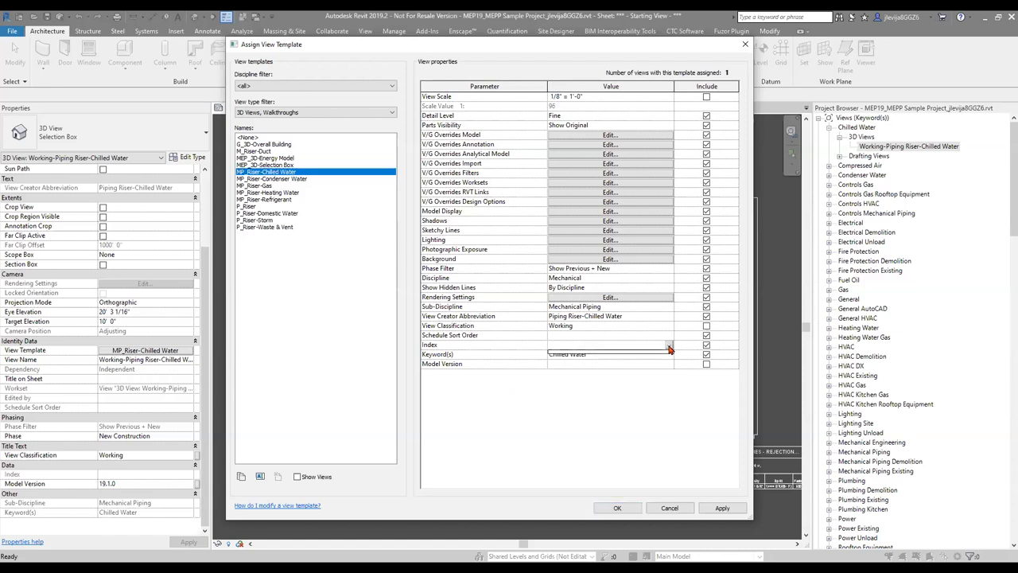
{"action": "left_click", "coordinate": [670, 348]}
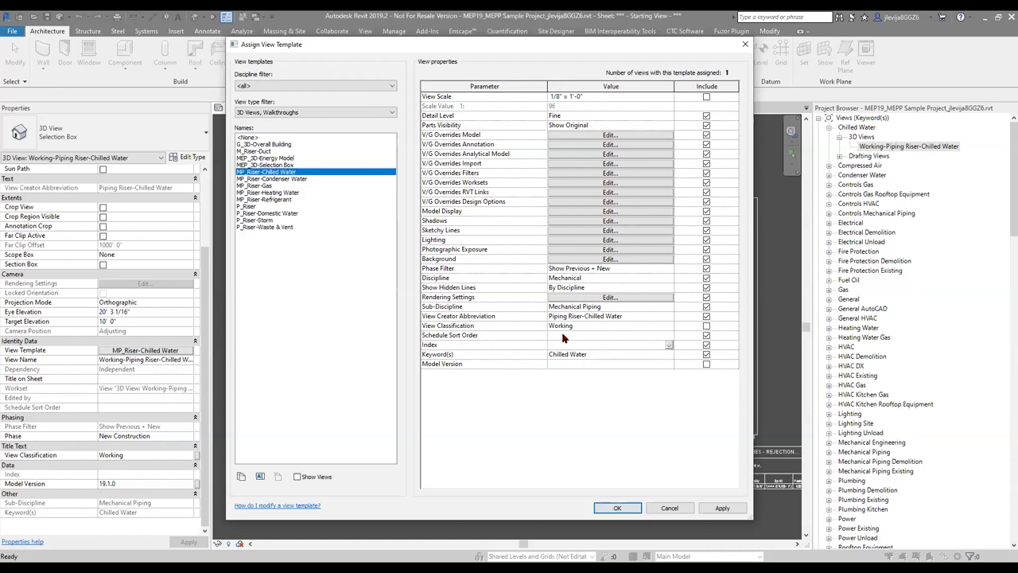
Check the View Classification choices in the MP_Riser-Chilled Water template, keep Working, and close the template.
{"action": "left_click", "coordinate": [668, 335]}
{"action": "left_click", "coordinate": [642, 327]}
{"action": "left_click", "coordinate": [668, 327]}
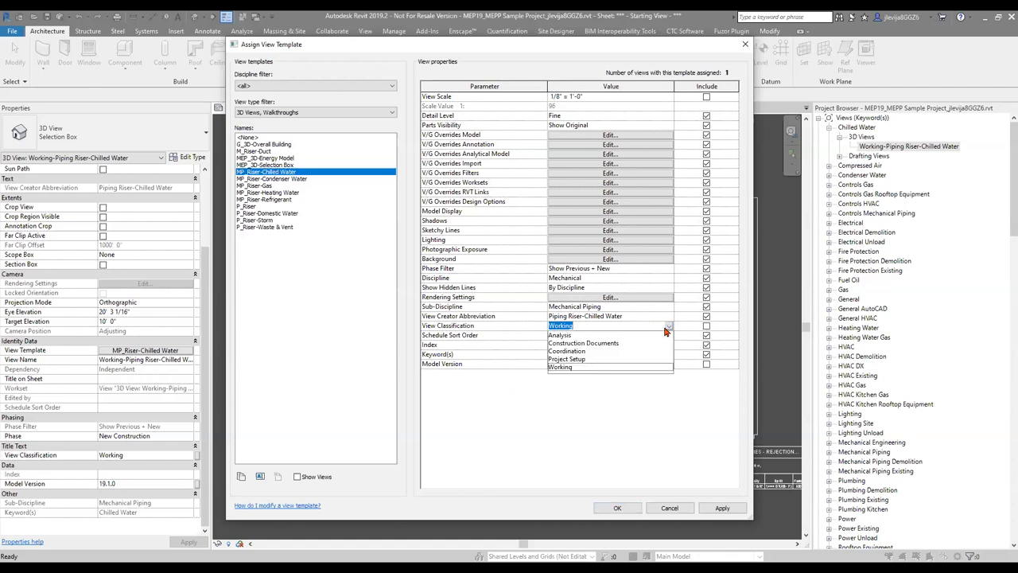
{"action": "left_click", "coordinate": [666, 329]}
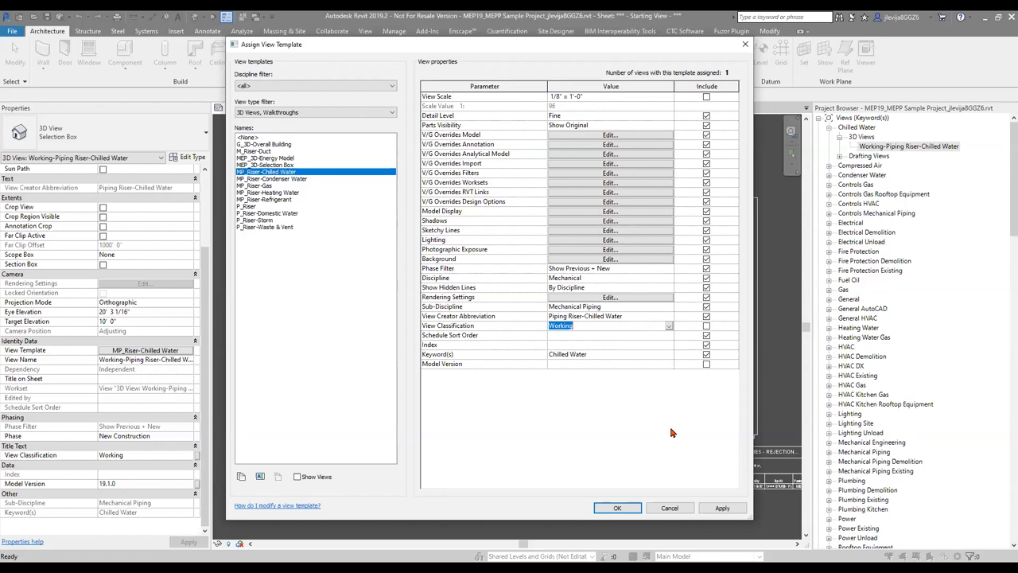
{"action": "left_click", "coordinate": [617, 509]}
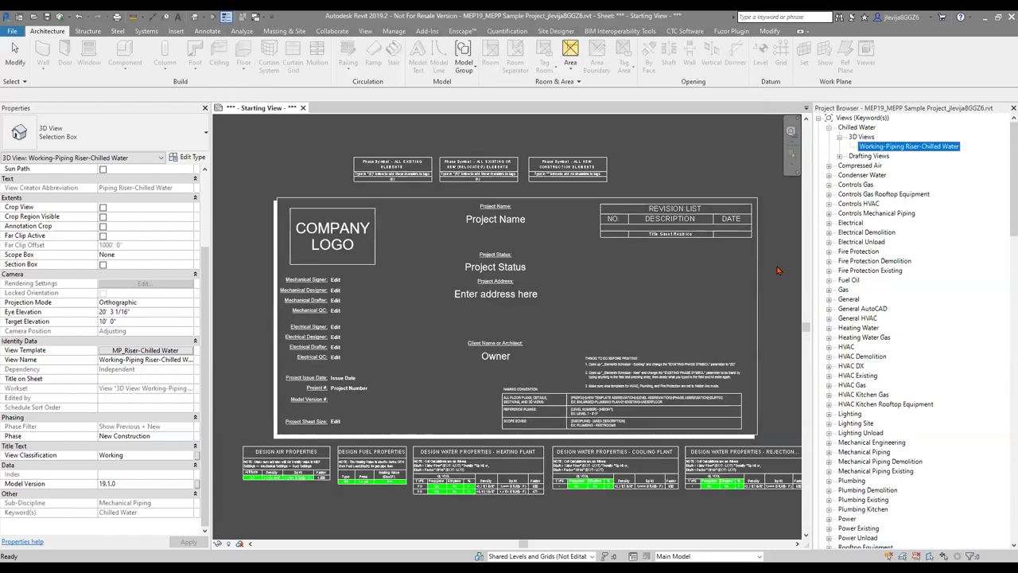
Review the filtering and grouping rules of the Import Categories View Updates browser organization and apply it to the project views.
{"action": "left_click", "coordinate": [864, 118]}
{"action": "right_click", "coordinate": [880, 119]}
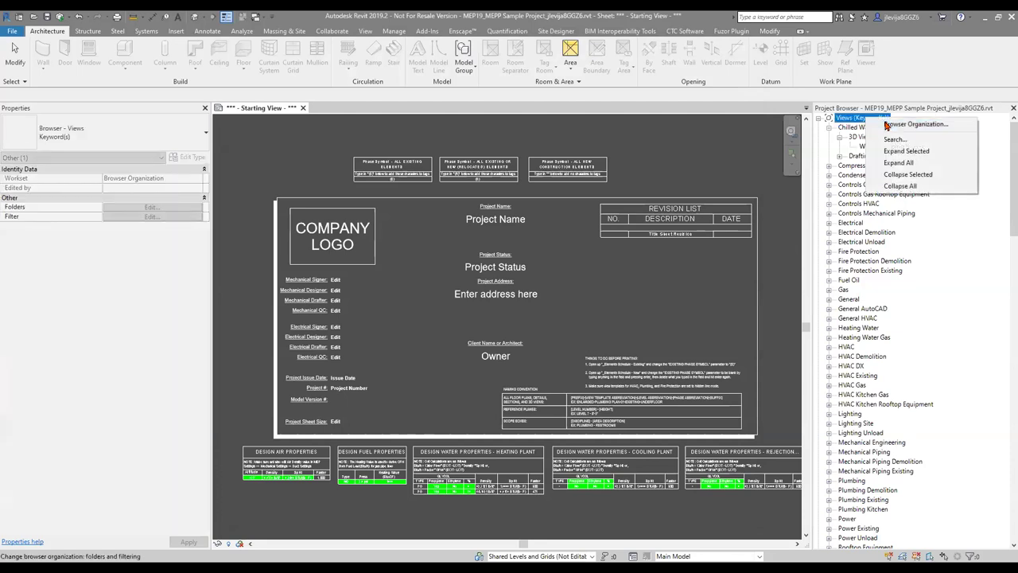
{"action": "left_click", "coordinate": [888, 125]}
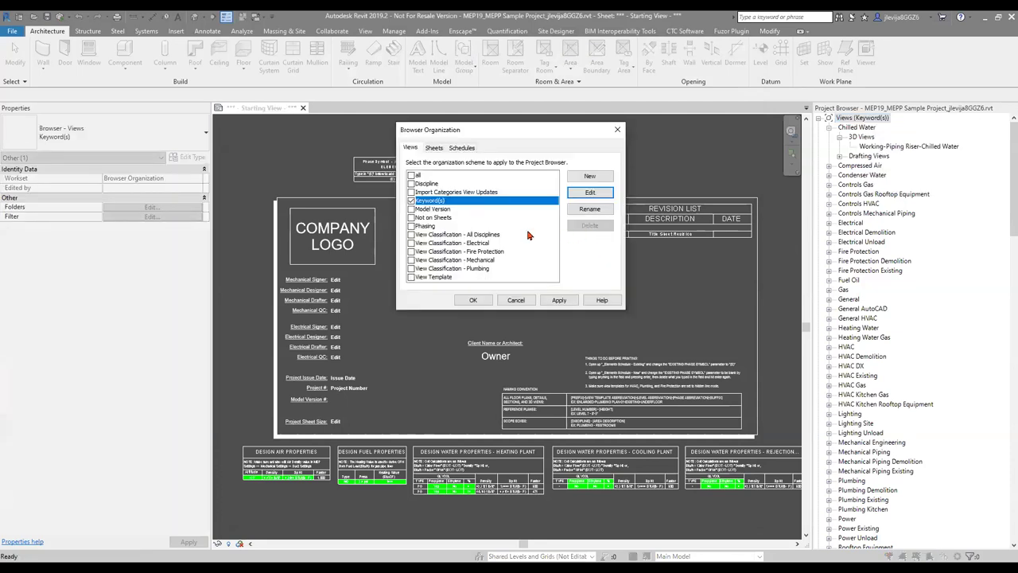
{"action": "left_click", "coordinate": [450, 193]}
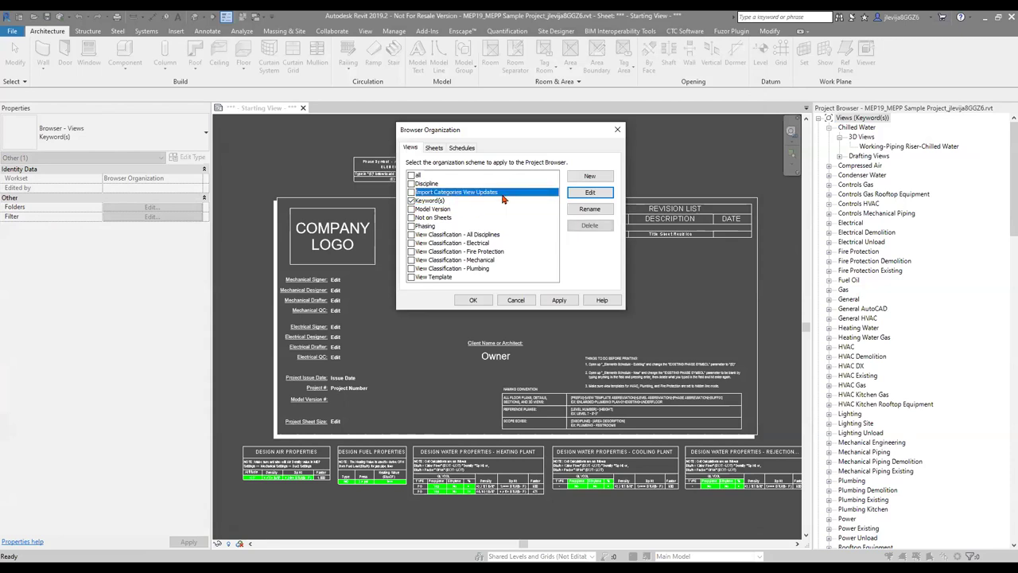
{"action": "left_click", "coordinate": [411, 193]}
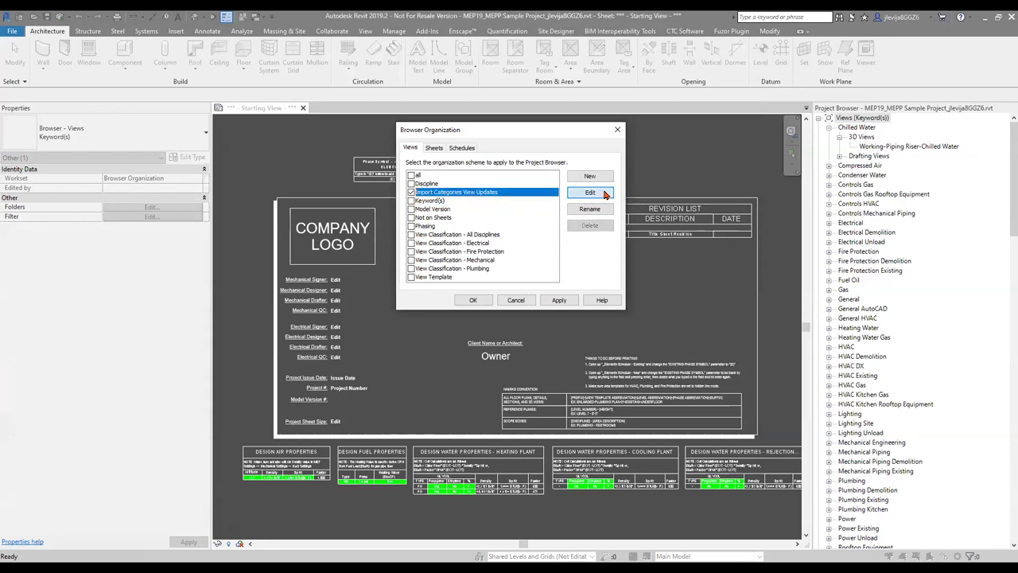
{"action": "left_click", "coordinate": [604, 193]}
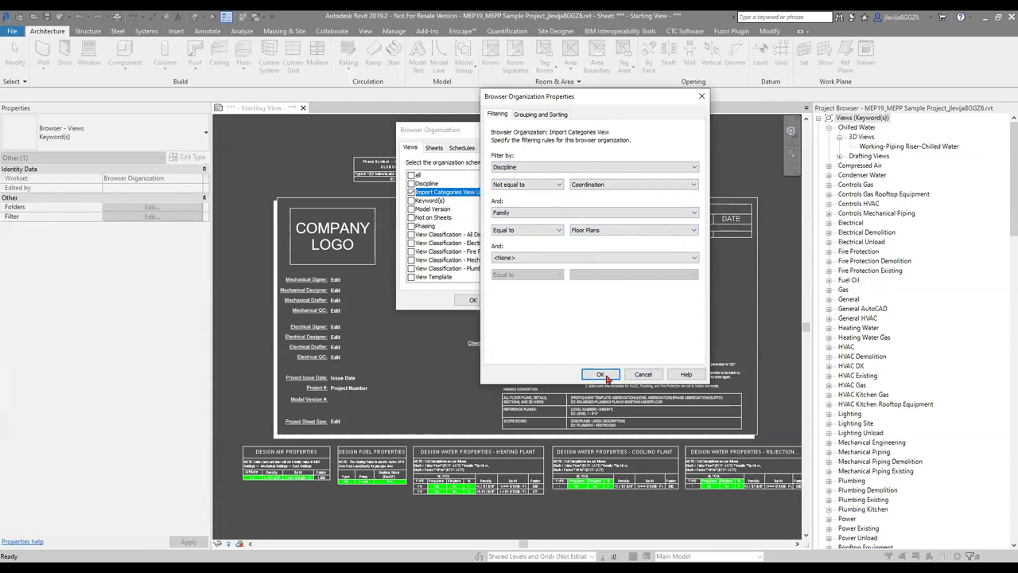
{"action": "left_click", "coordinate": [541, 114]}
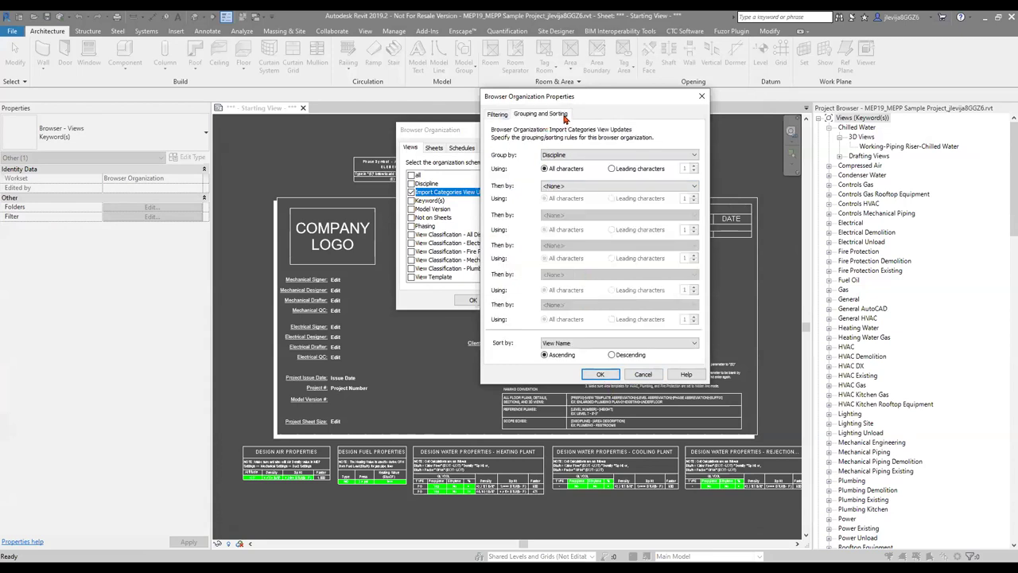
{"action": "left_click", "coordinate": [601, 377]}
{"action": "left_click", "coordinate": [558, 305]}
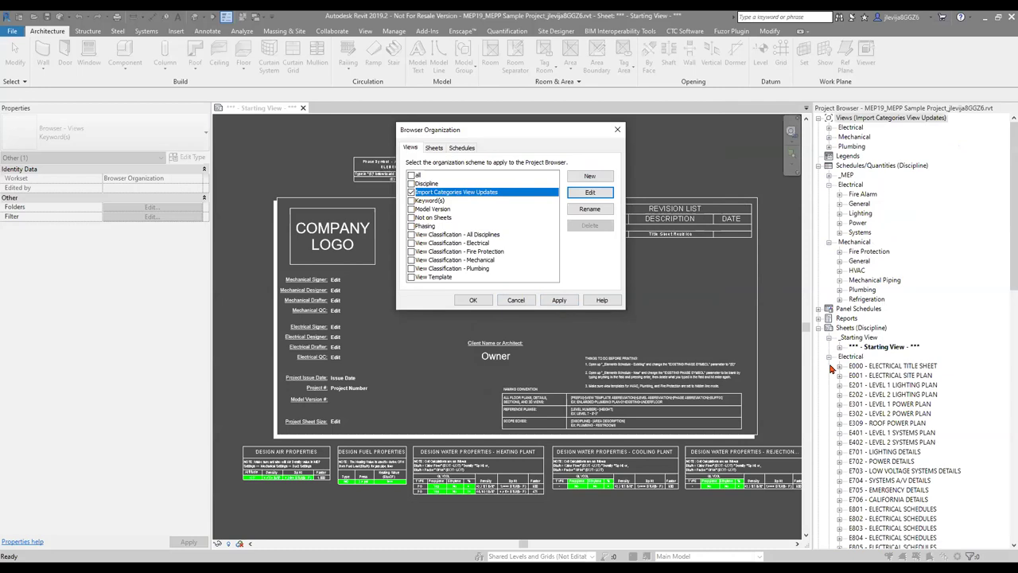
Review the filtering and grouping rules of the View Classification - Electrical browser organization and apply it.
{"action": "left_click", "coordinate": [434, 244]}
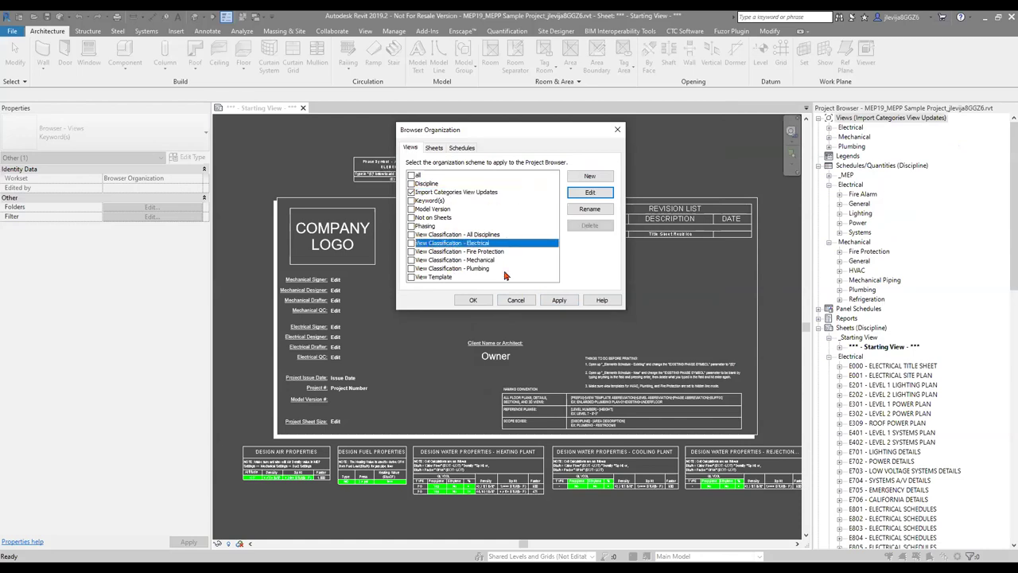
{"action": "left_click", "coordinate": [411, 245]}
{"action": "left_click", "coordinate": [590, 194]}
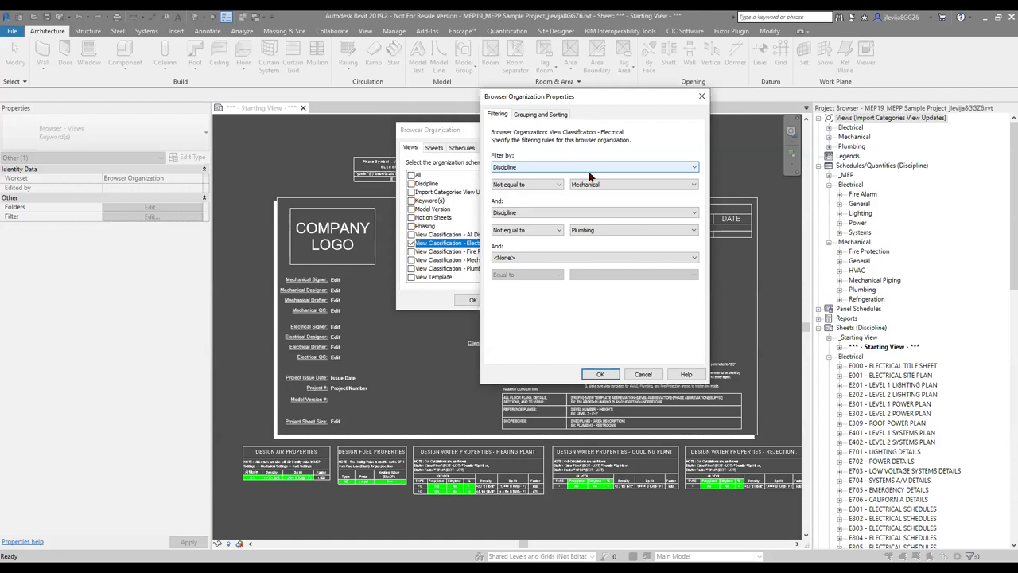
{"action": "left_click_drag", "start_coordinate": [560, 95], "coordinate": [628, 102]}
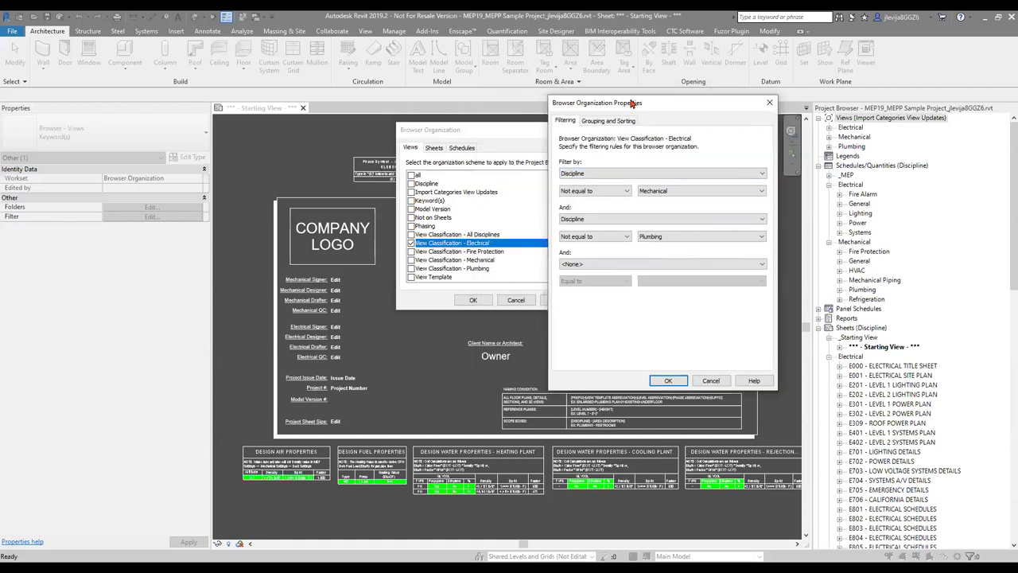
{"action": "left_click", "coordinate": [626, 239]}
{"action": "left_click", "coordinate": [608, 121]}
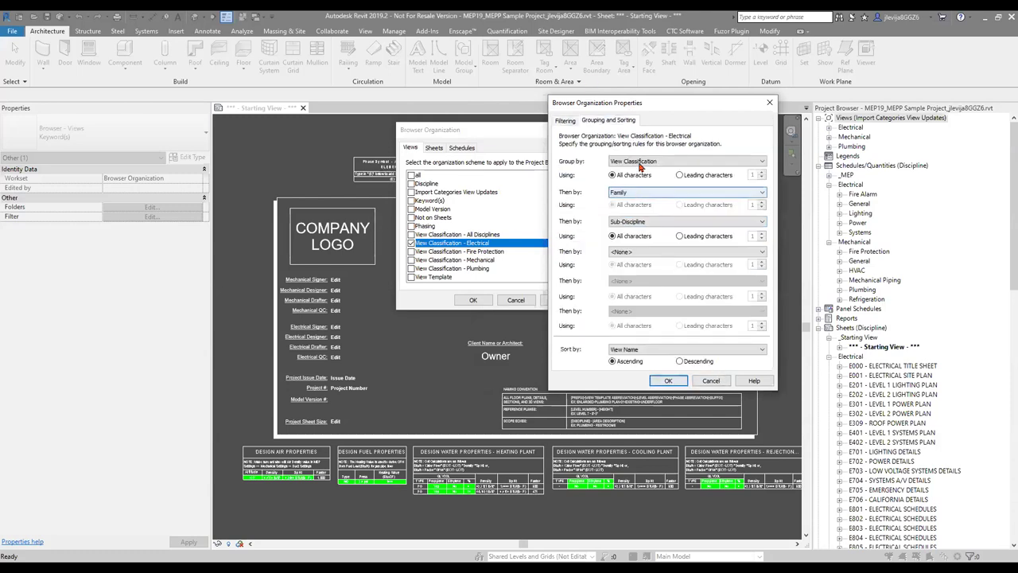
{"action": "left_click", "coordinate": [667, 381]}
{"action": "left_click", "coordinate": [560, 300]}
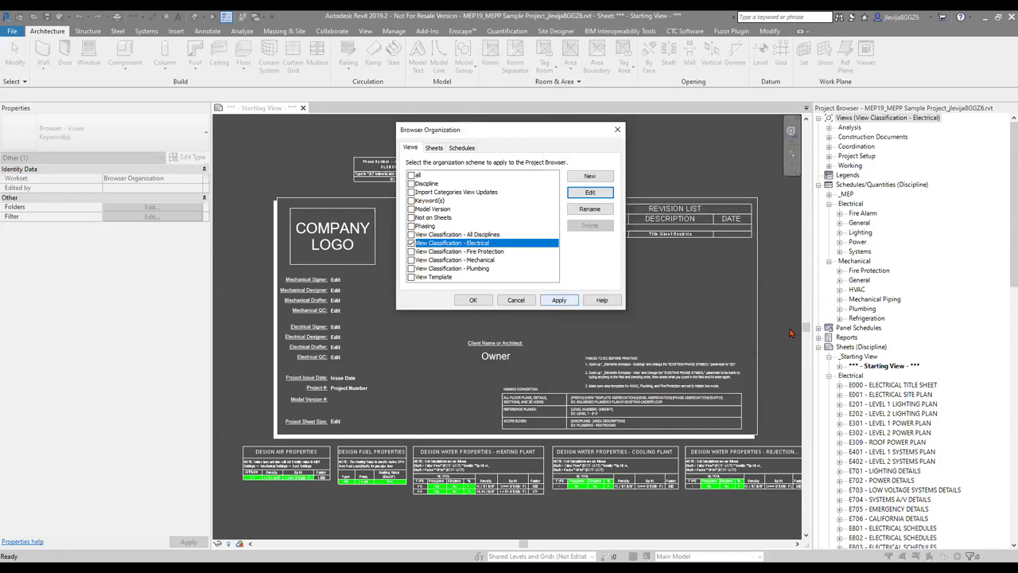
Organize the project views by the View Classification - All Disciplines scheme and close the organization settings.
{"action": "left_click", "coordinate": [431, 236]}
{"action": "left_click", "coordinate": [411, 235]}
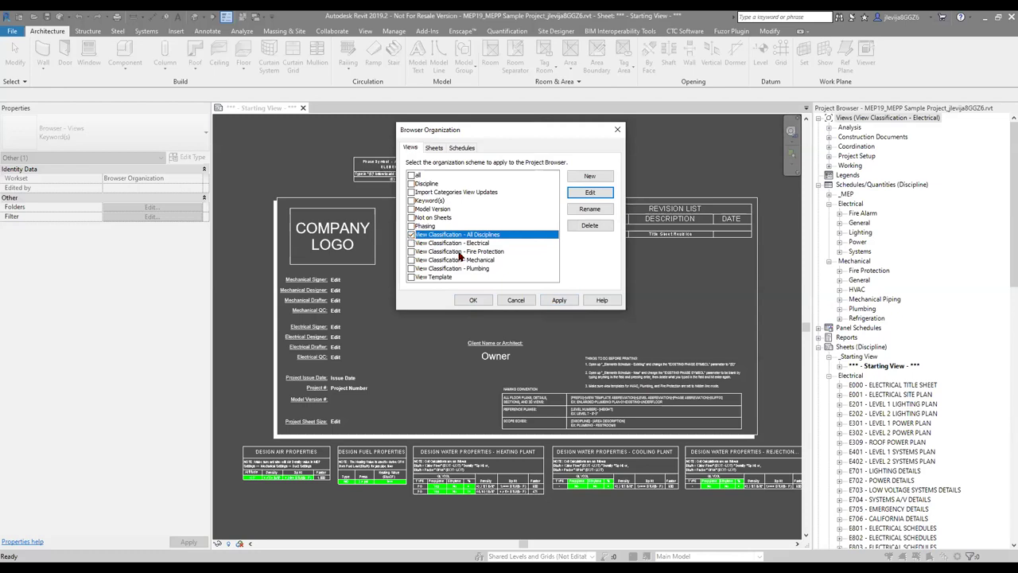
{"action": "left_click", "coordinate": [555, 303]}
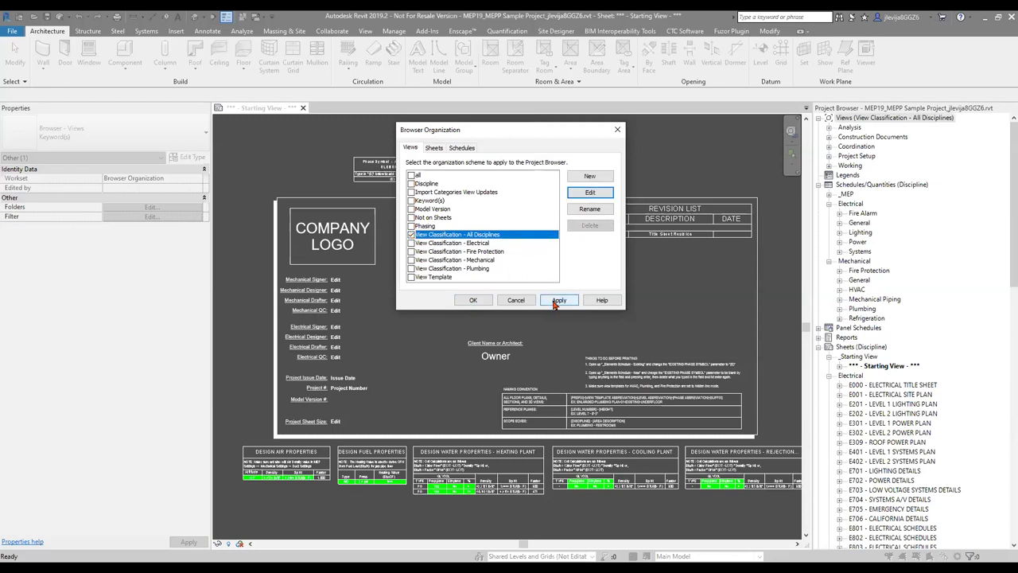
{"action": "left_click", "coordinate": [472, 301]}
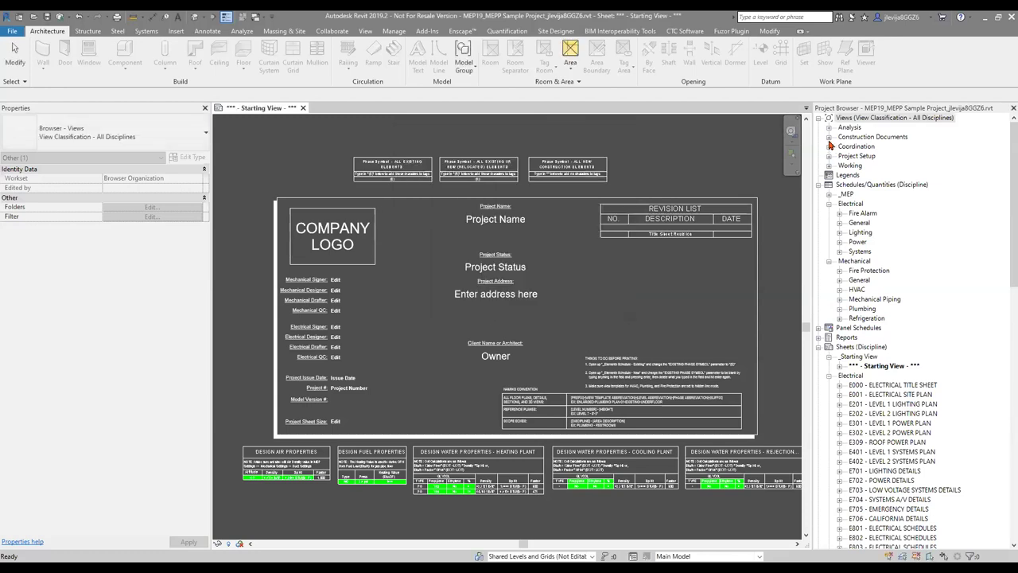
Expand the Construction Documents, Coordination, Project Setup and Working groups in the view tree.
{"action": "left_click", "coordinate": [829, 137]}
{"action": "left_click", "coordinate": [829, 205]}
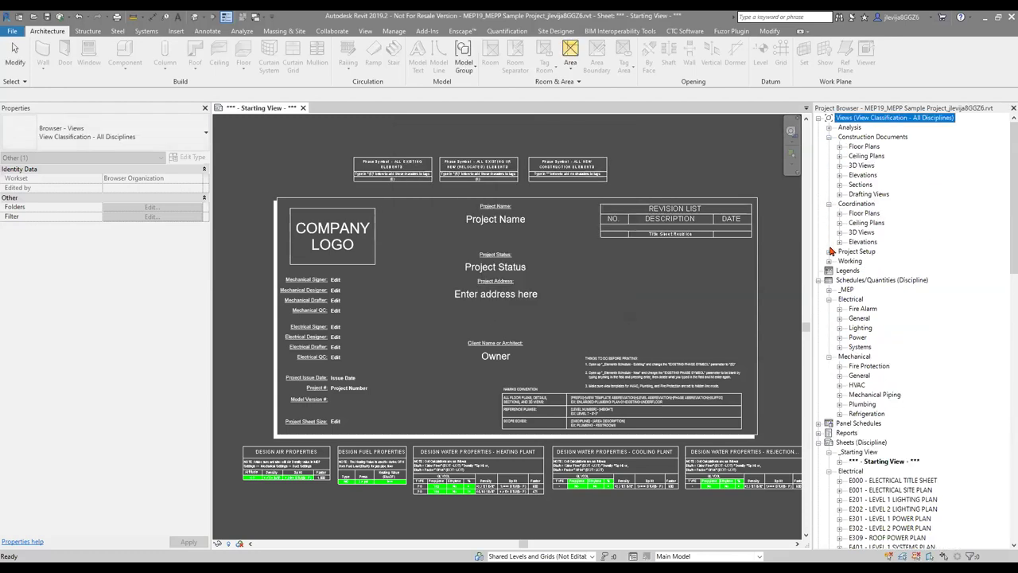
{"action": "left_click", "coordinate": [830, 251]}
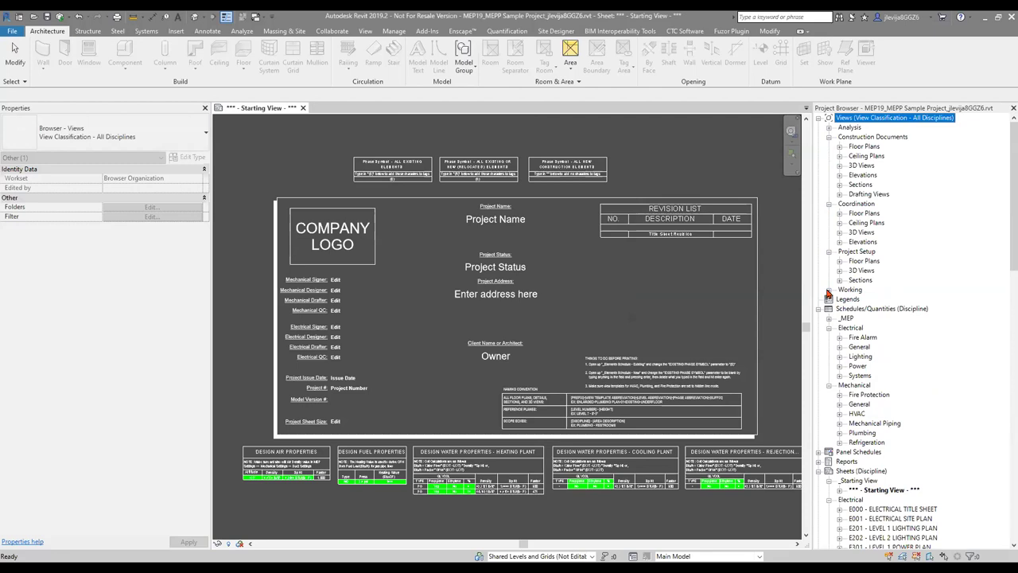
{"action": "left_click", "coordinate": [829, 290]}
Look through the sub-discipline folders under Construction Documents plans and 3D views, Coordination plans, and Project Setup floor plans.
{"action": "left_click", "coordinate": [840, 146]}
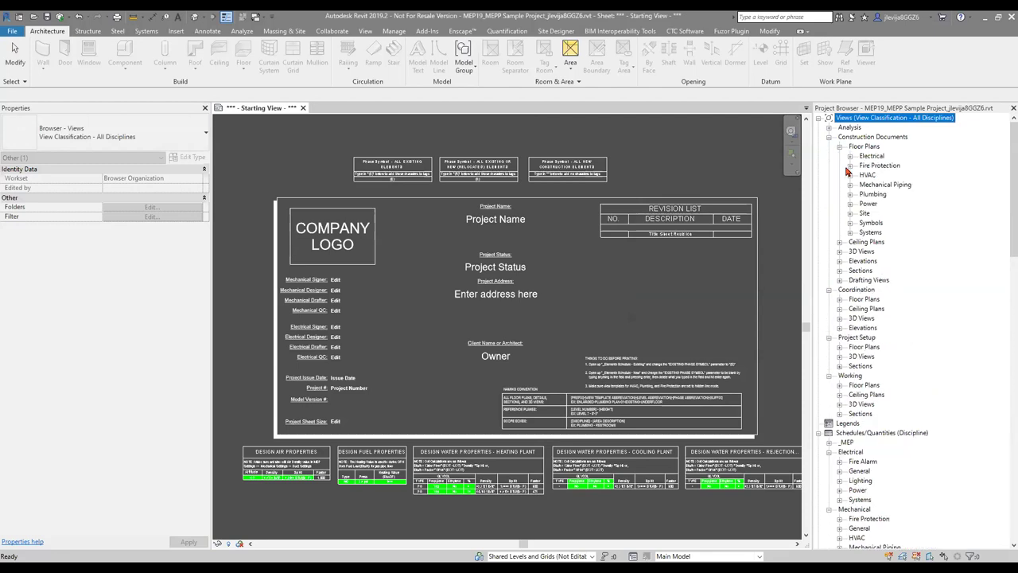
{"action": "left_click", "coordinate": [839, 243]}
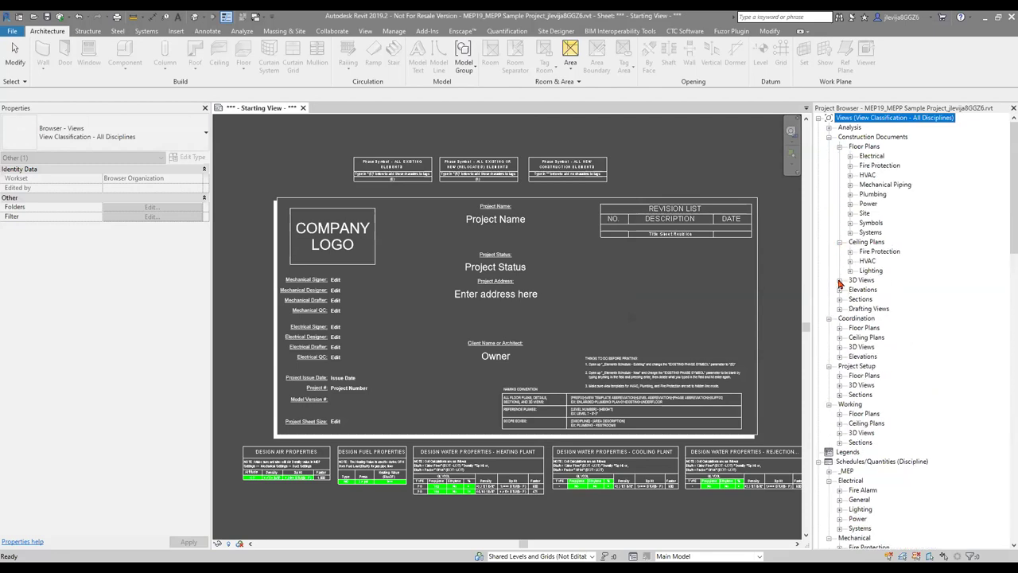
{"action": "left_click", "coordinate": [839, 280]}
{"action": "left_click", "coordinate": [840, 356]}
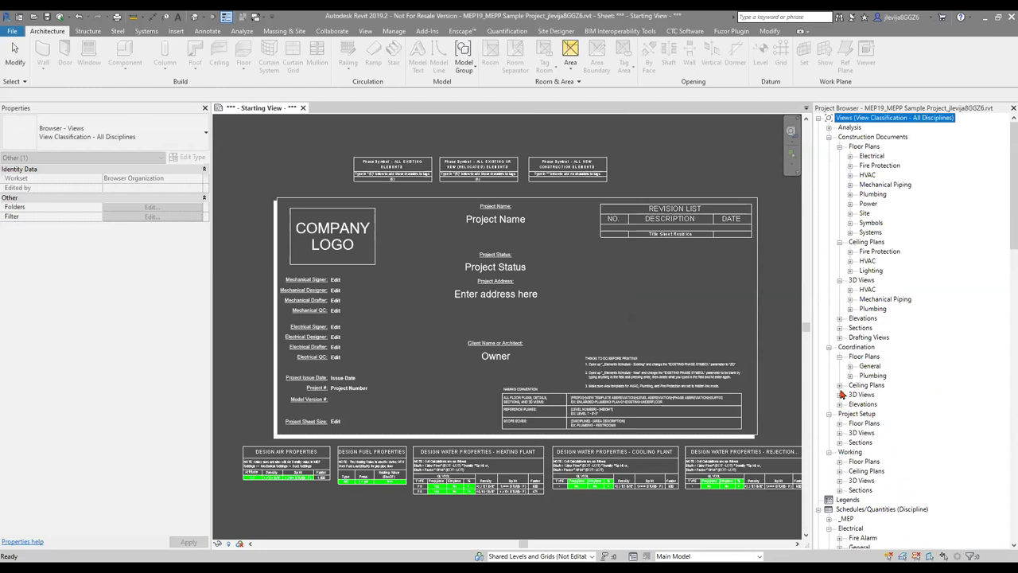
{"action": "left_click", "coordinate": [840, 385]}
{"action": "scroll", "coordinate": [841, 393], "scroll_direction": "down", "scroll_amount": 3}
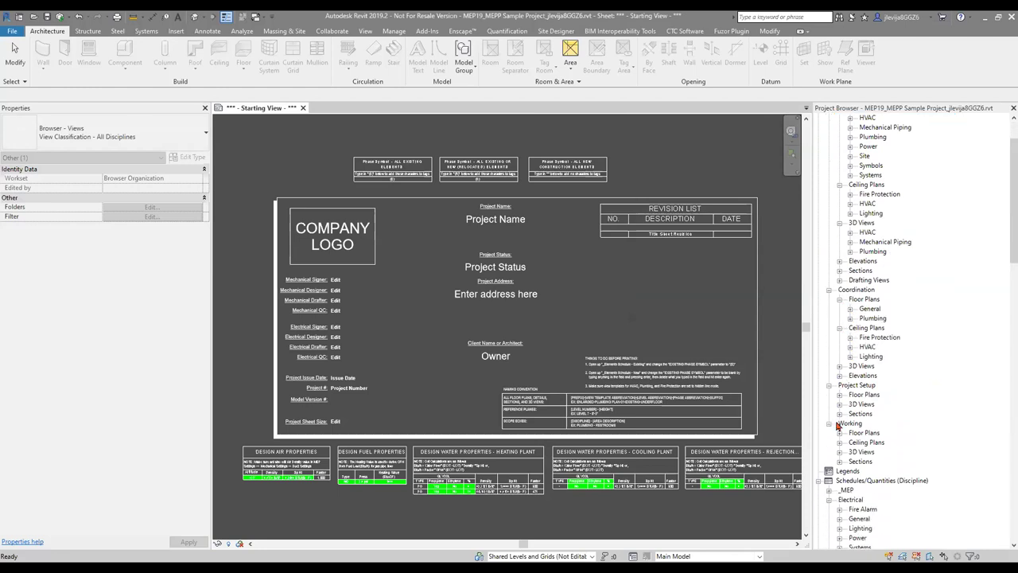
{"action": "left_click", "coordinate": [840, 385]}
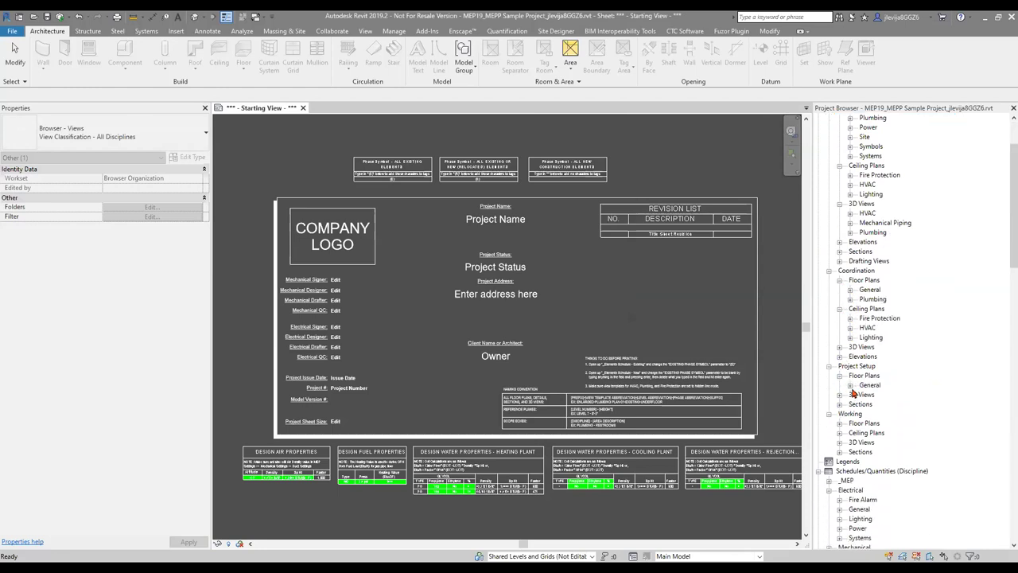
{"action": "left_click", "coordinate": [850, 385]}
{"action": "scroll", "coordinate": [851, 390], "scroll_direction": "down", "scroll_amount": 2}
{"action": "scroll", "coordinate": [852, 391], "scroll_direction": "up", "scroll_amount": 2}
{"action": "left_click", "coordinate": [839, 376]}
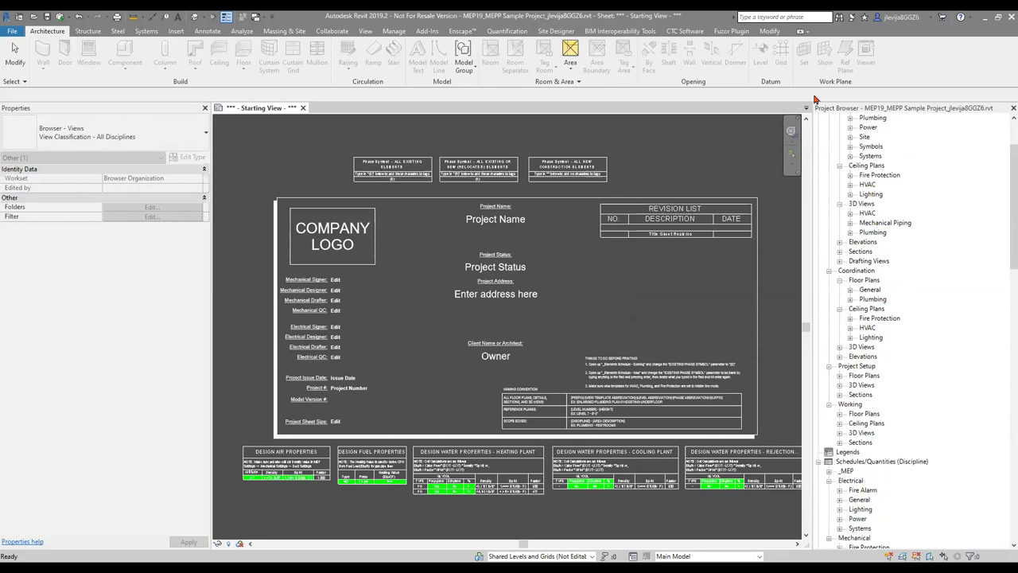
Switch the project view organization to View Classification - Electrical.
{"action": "scroll", "coordinate": [864, 178], "scroll_direction": "up", "scroll_amount": 3}
{"action": "scroll", "coordinate": [864, 179], "scroll_direction": "up", "scroll_amount": 1}
{"action": "right_click", "coordinate": [874, 119]}
{"action": "left_click", "coordinate": [925, 125]}
{"action": "left_click", "coordinate": [412, 242]}
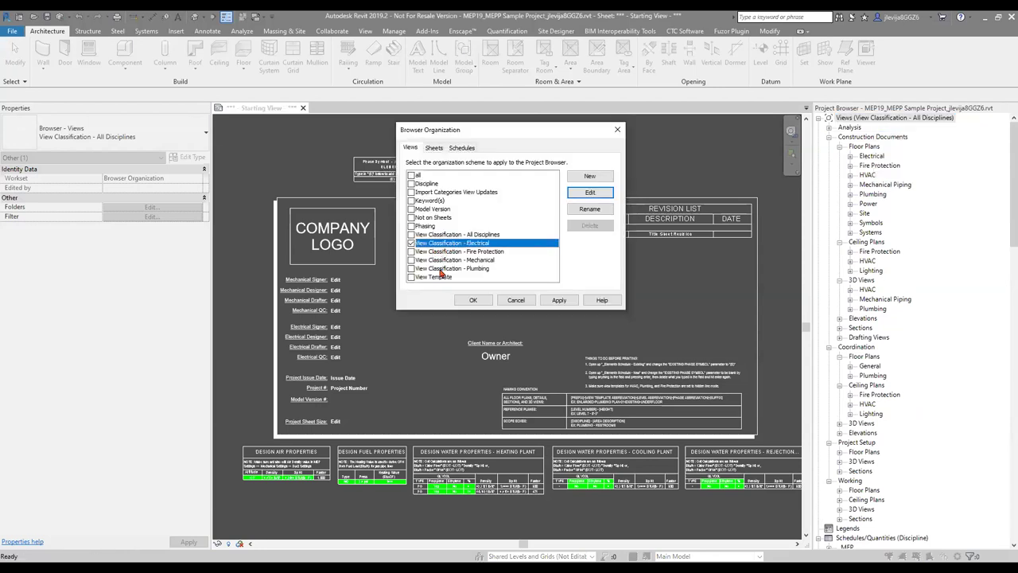
{"action": "left_click", "coordinate": [475, 300]}
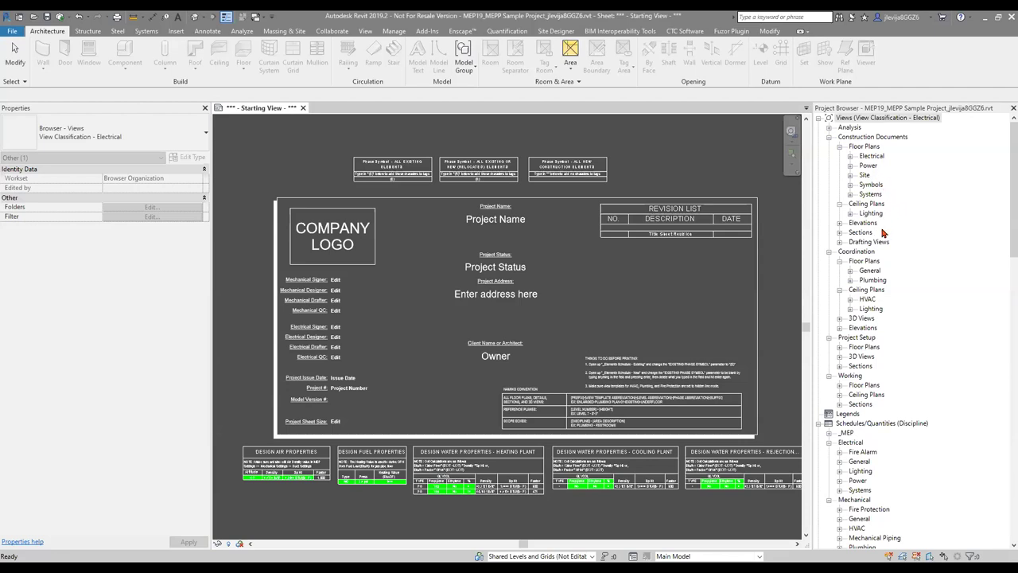
Change the browser organization of the project views to View Classification - Mechanical.
{"action": "right_click", "coordinate": [887, 118]}
{"action": "left_click", "coordinate": [923, 129]}
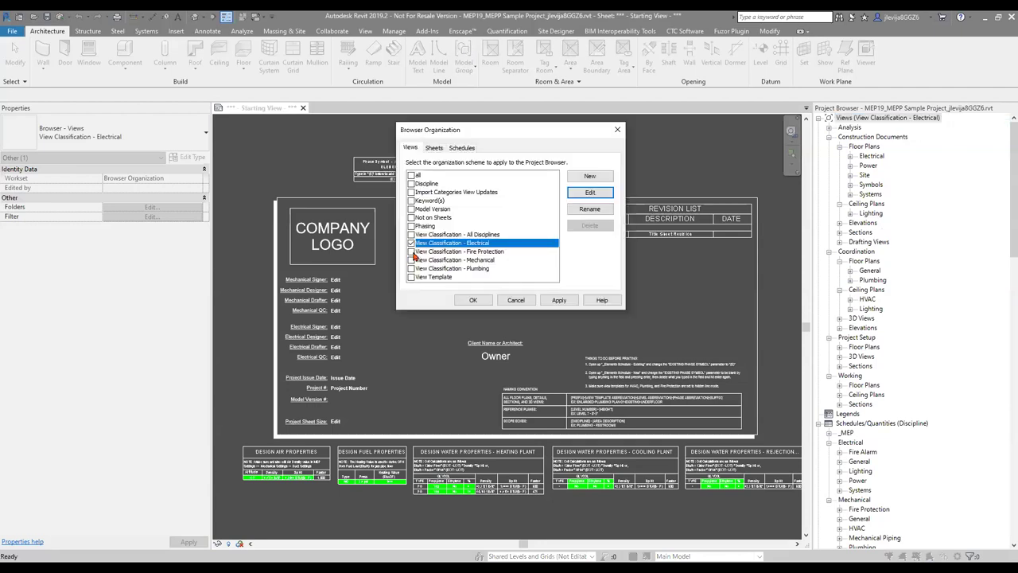
{"action": "left_click", "coordinate": [411, 260]}
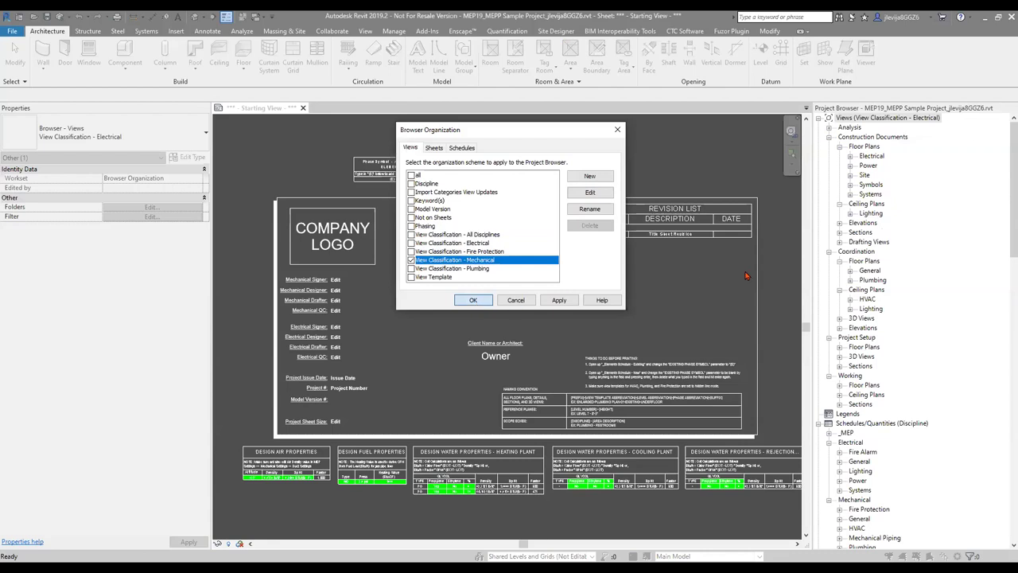
{"action": "key", "text": "Return"}
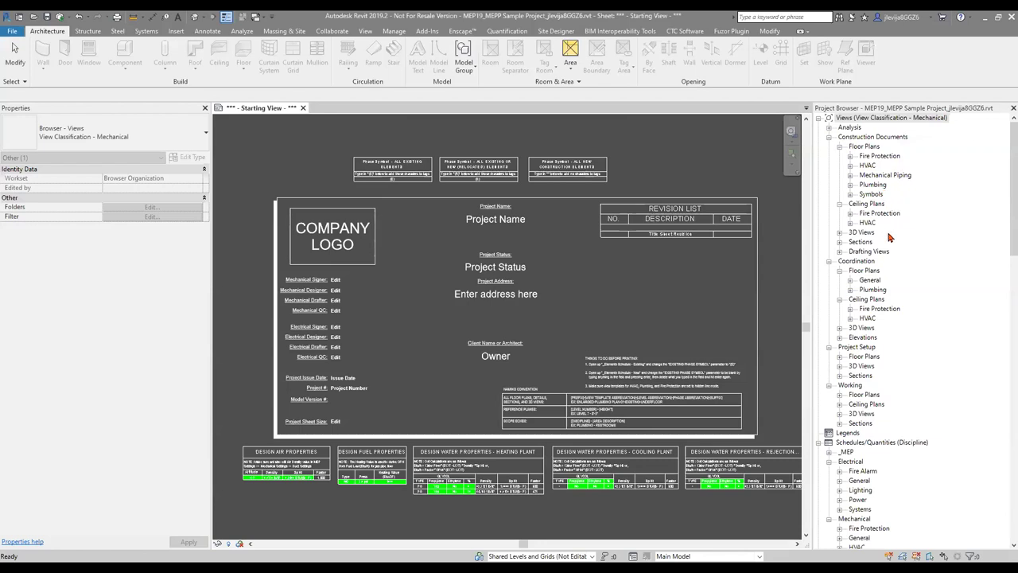
Set the browser organization of the project views to View Classification - Plumbing.
{"action": "right_click", "coordinate": [913, 122]}
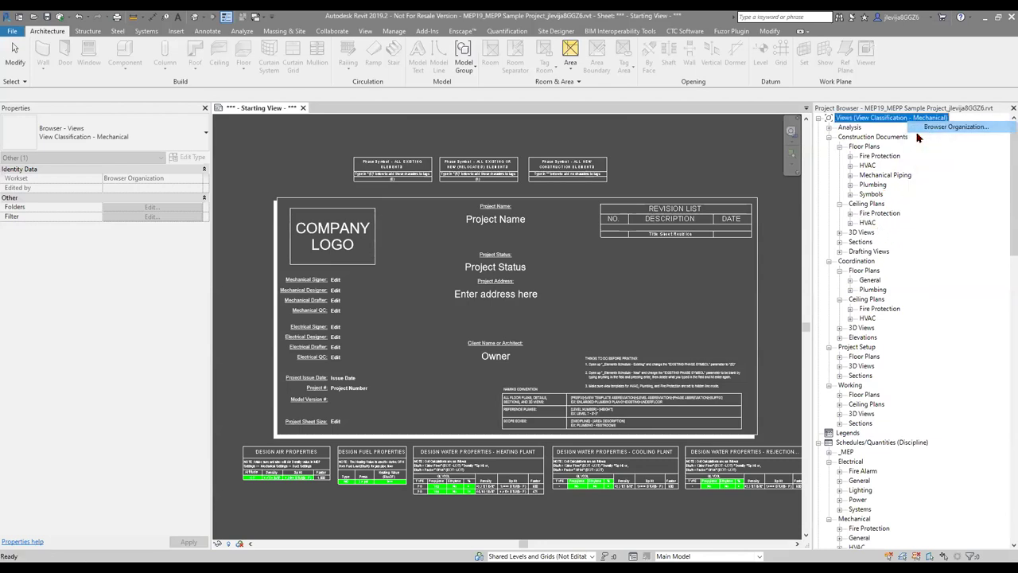
{"action": "left_click", "coordinate": [947, 128]}
{"action": "left_click", "coordinate": [412, 269]}
{"action": "left_click", "coordinate": [473, 300]}
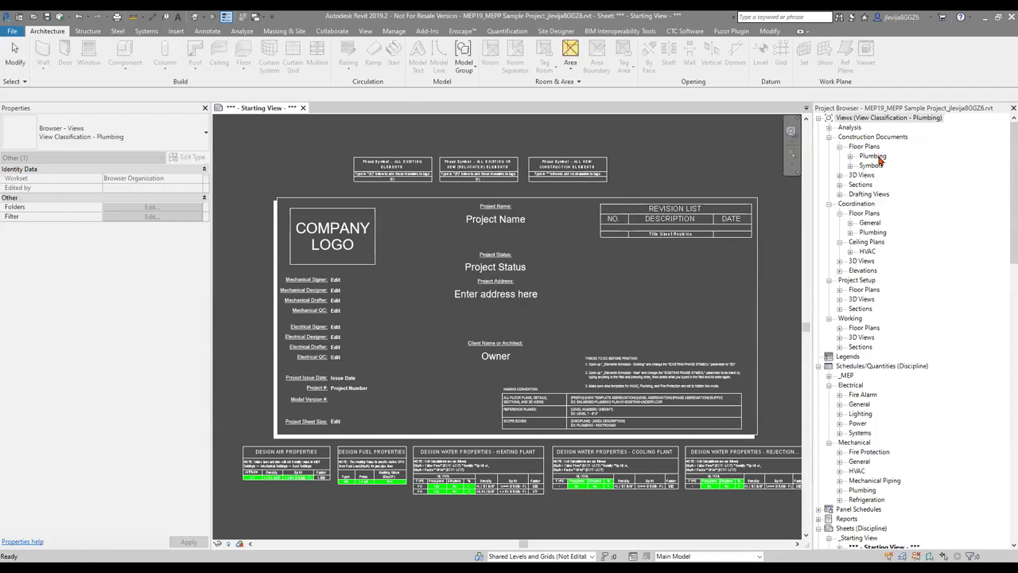
Check which views sit in Coordination under the Plumbing floor plans and the HVAC ceiling plans.
{"action": "left_click", "coordinate": [850, 233]}
{"action": "left_click", "coordinate": [850, 233]}
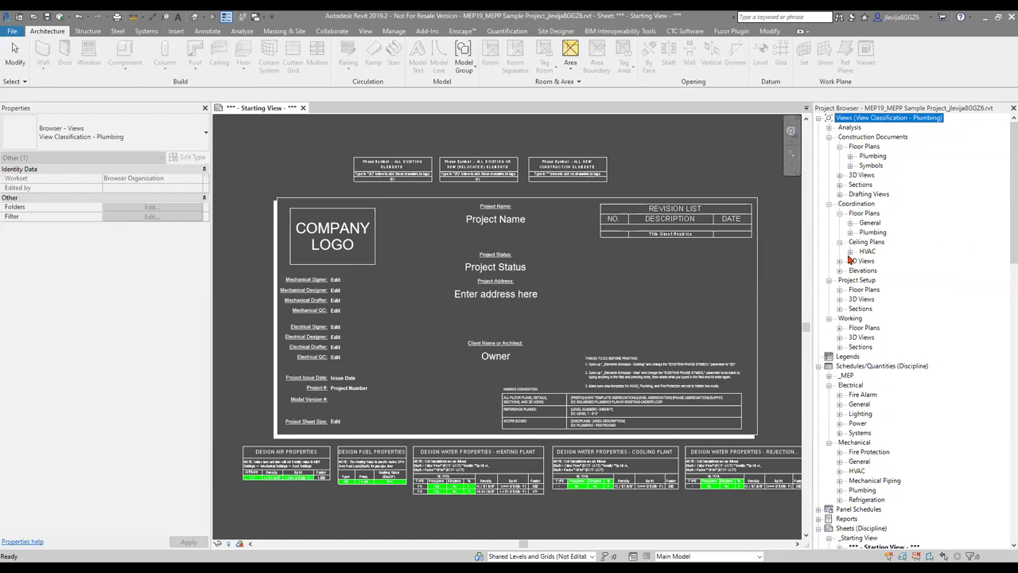
{"action": "left_click", "coordinate": [850, 251]}
{"action": "left_click", "coordinate": [850, 252]}
Review the grouping of the View Classification - All Disciplines scheme and apply it to the project views.
{"action": "right_click", "coordinate": [875, 119]}
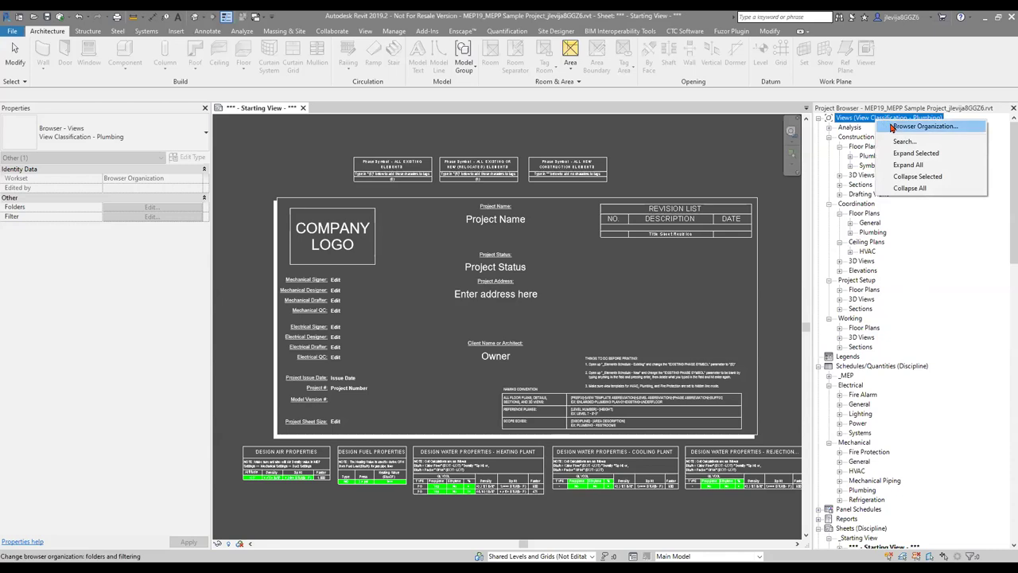
{"action": "left_click", "coordinate": [892, 128]}
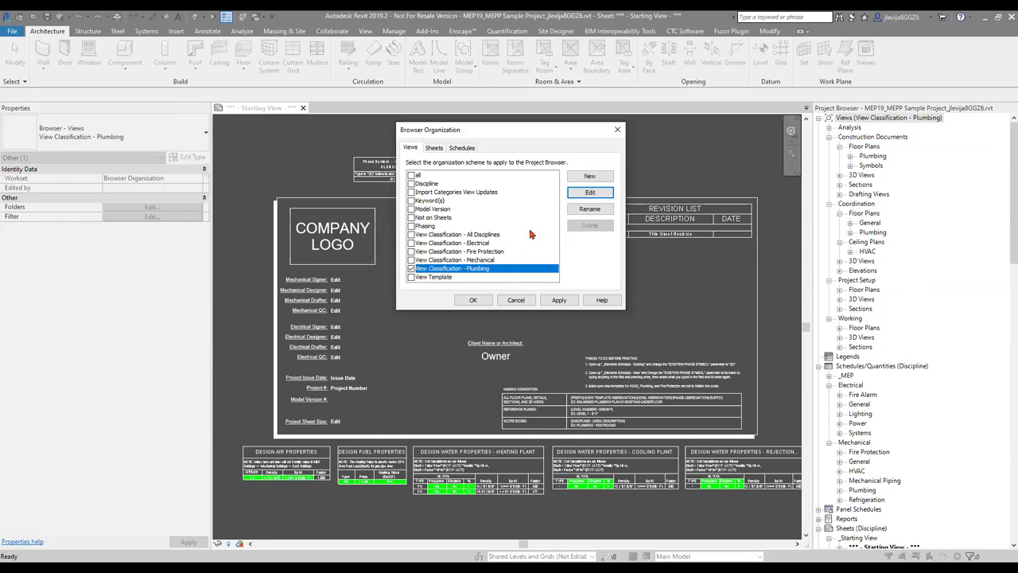
{"action": "left_click", "coordinate": [492, 237]}
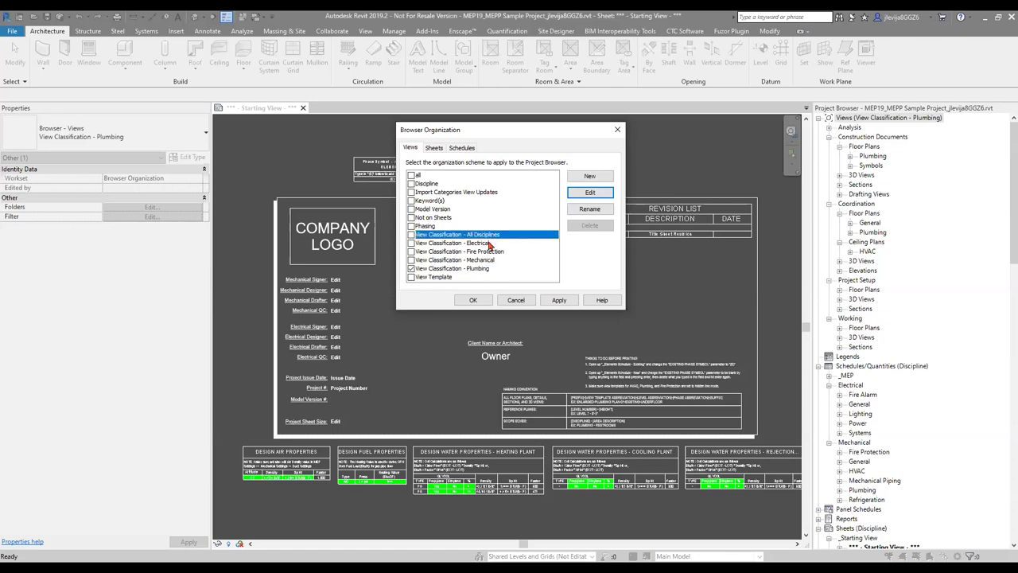
{"action": "left_click", "coordinate": [411, 236]}
{"action": "left_click", "coordinate": [590, 194]}
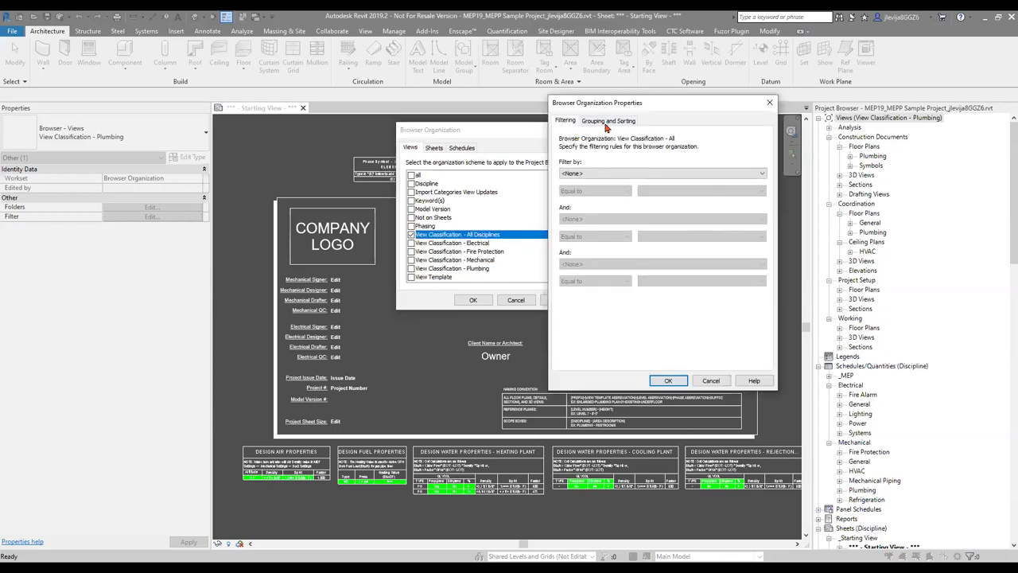
{"action": "left_click", "coordinate": [607, 121]}
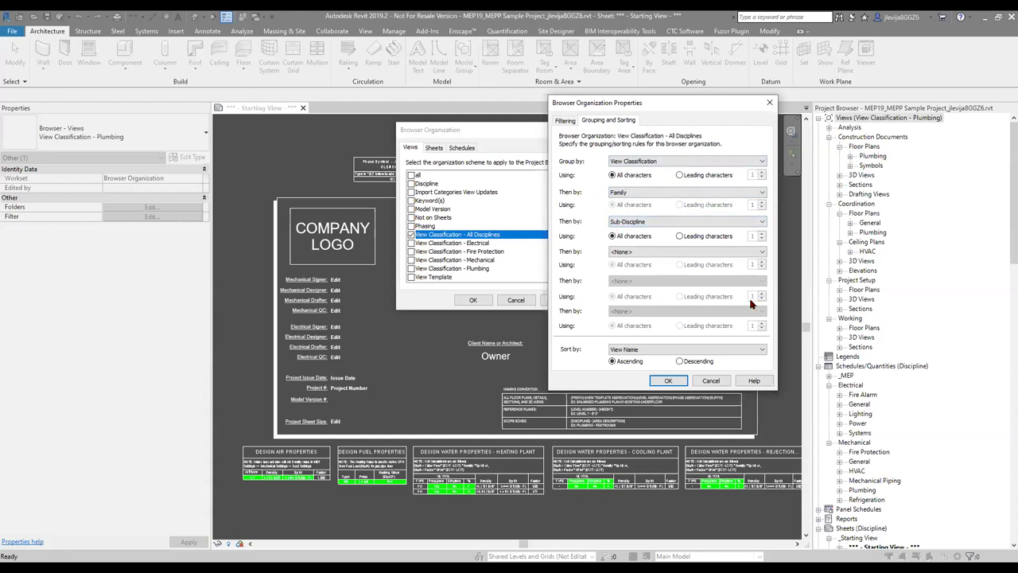
{"action": "left_click", "coordinate": [659, 383]}
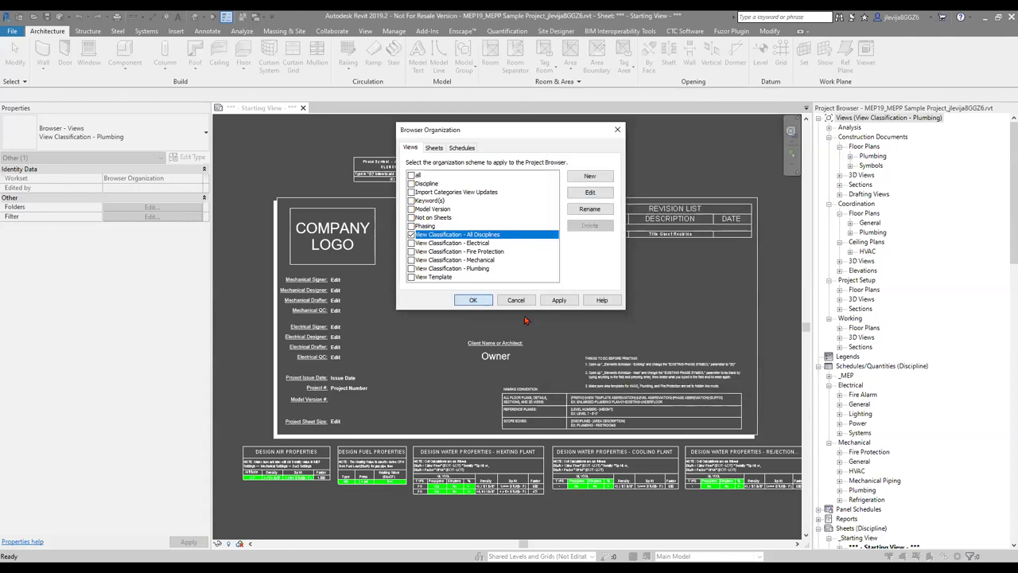
{"action": "left_click", "coordinate": [472, 300]}
Examine the HVAC Plan-01 construction document view's identity properties and the parameters its M_HVAC Plan view template controls.
{"action": "left_click", "coordinate": [850, 175]}
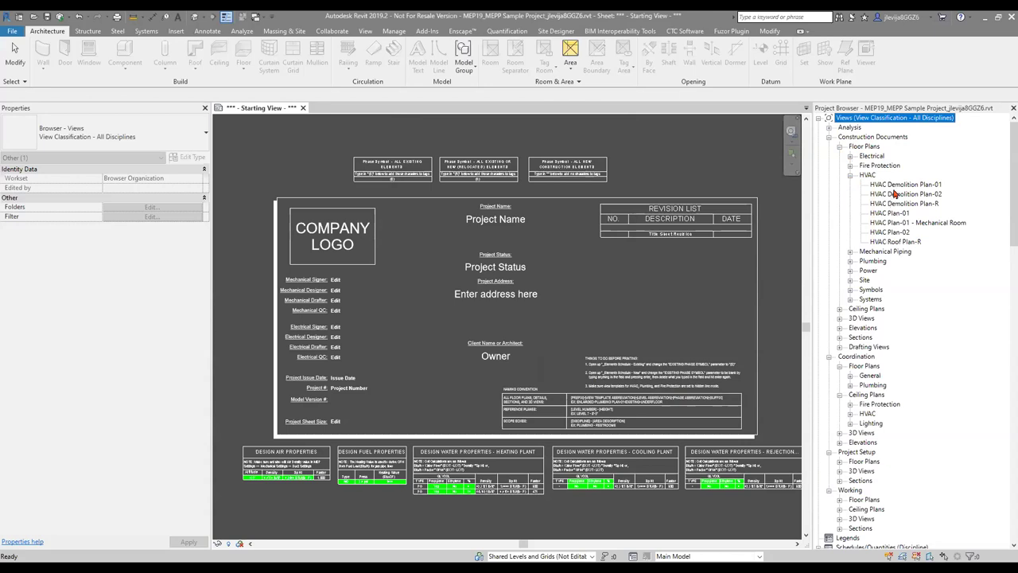
{"action": "left_click", "coordinate": [893, 213]}
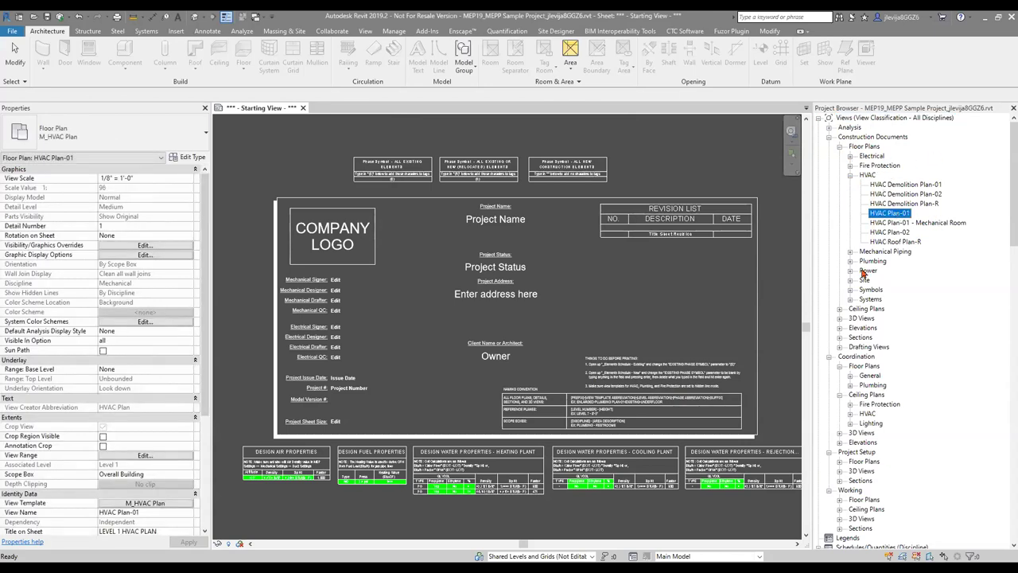
{"action": "scroll", "coordinate": [185, 373], "scroll_direction": "down", "scroll_amount": 5}
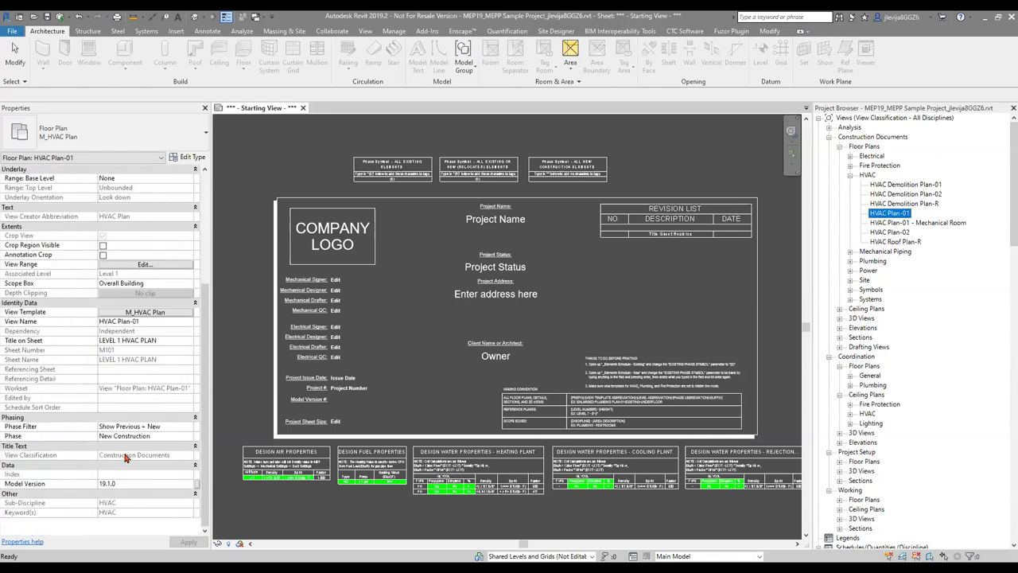
{"action": "left_click", "coordinate": [142, 313]}
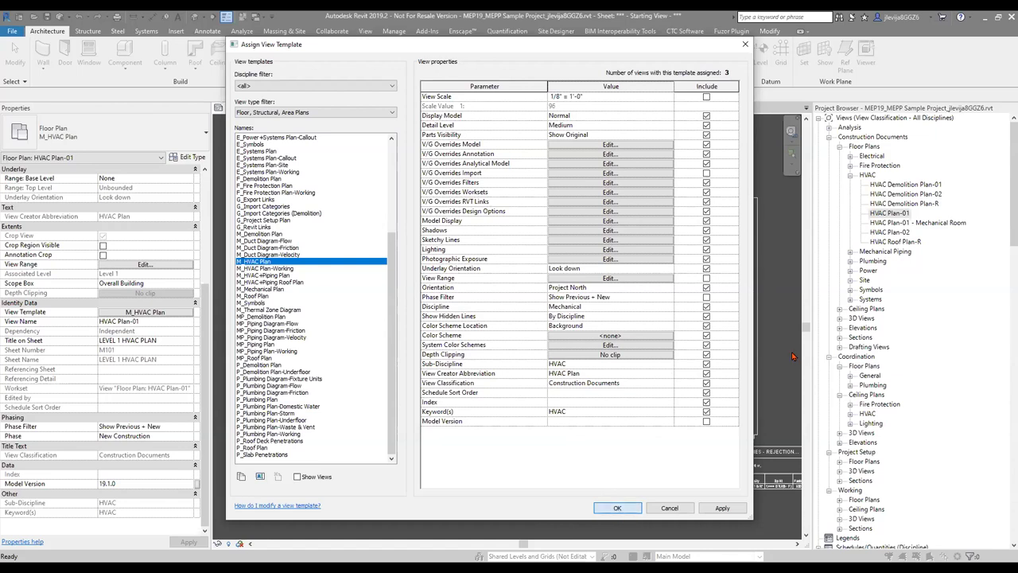
{"action": "left_click", "coordinate": [620, 512]}
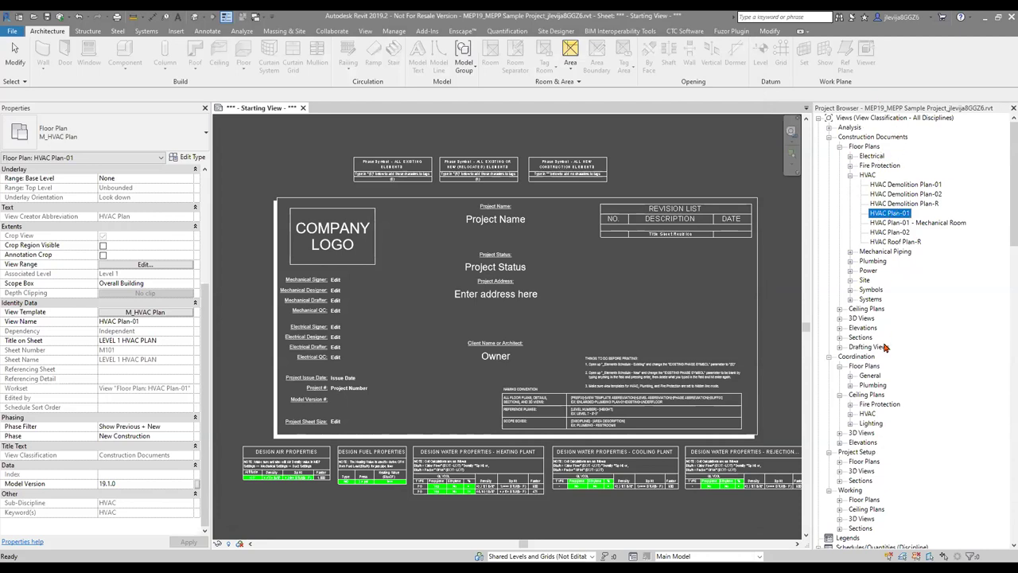
Expand the Fire Alarm, General, Lighting, Power and Systems groups under the Electrical schedules.
{"action": "scroll", "coordinate": [886, 348], "scroll_direction": "down", "scroll_amount": 8}
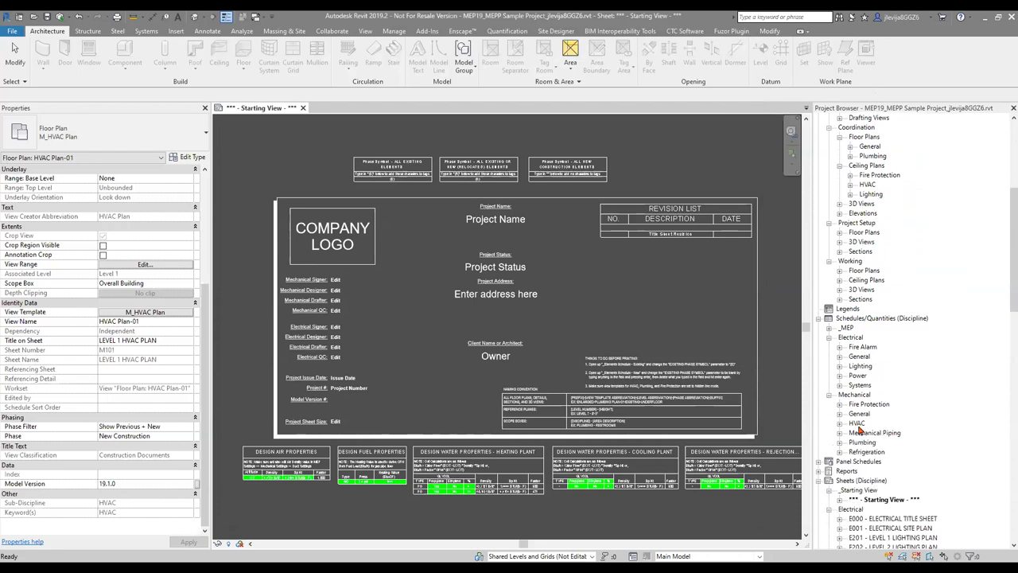
{"action": "scroll", "coordinate": [864, 388], "scroll_direction": "down", "scroll_amount": 1}
{"action": "scroll", "coordinate": [865, 390], "scroll_direction": "down", "scroll_amount": 1}
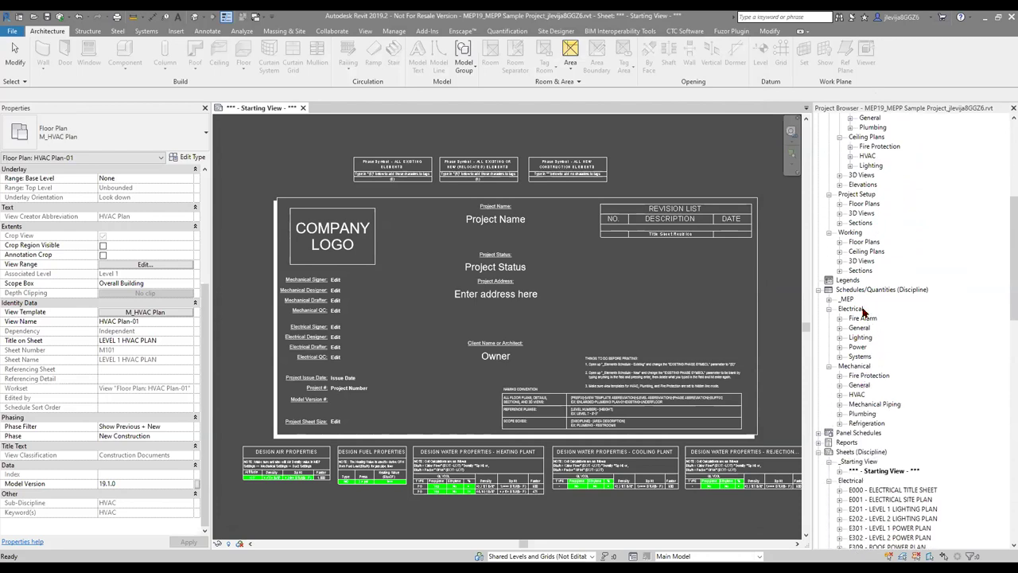
{"action": "left_click", "coordinate": [840, 319]}
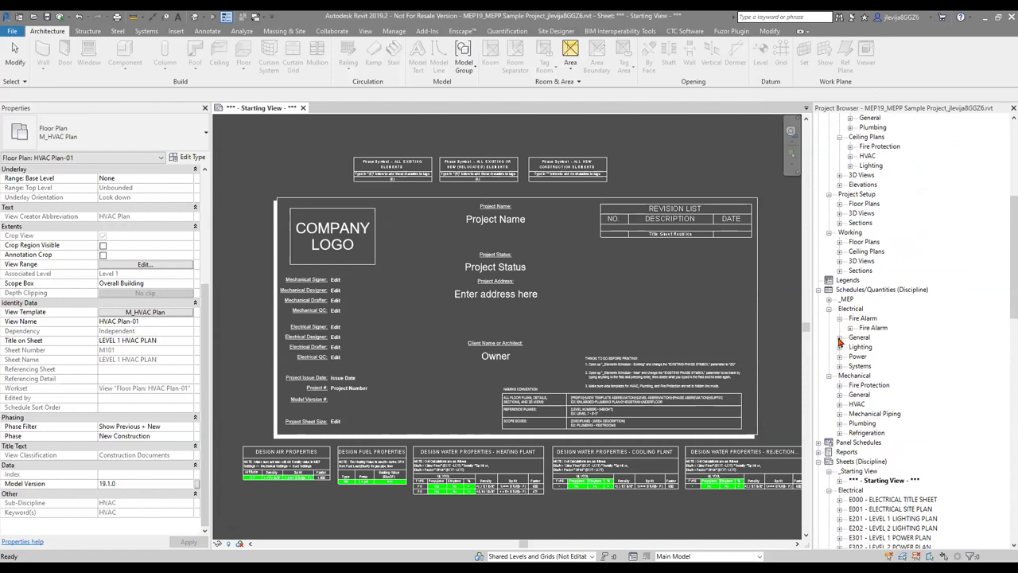
{"action": "left_click", "coordinate": [840, 337]}
{"action": "left_click", "coordinate": [841, 385]}
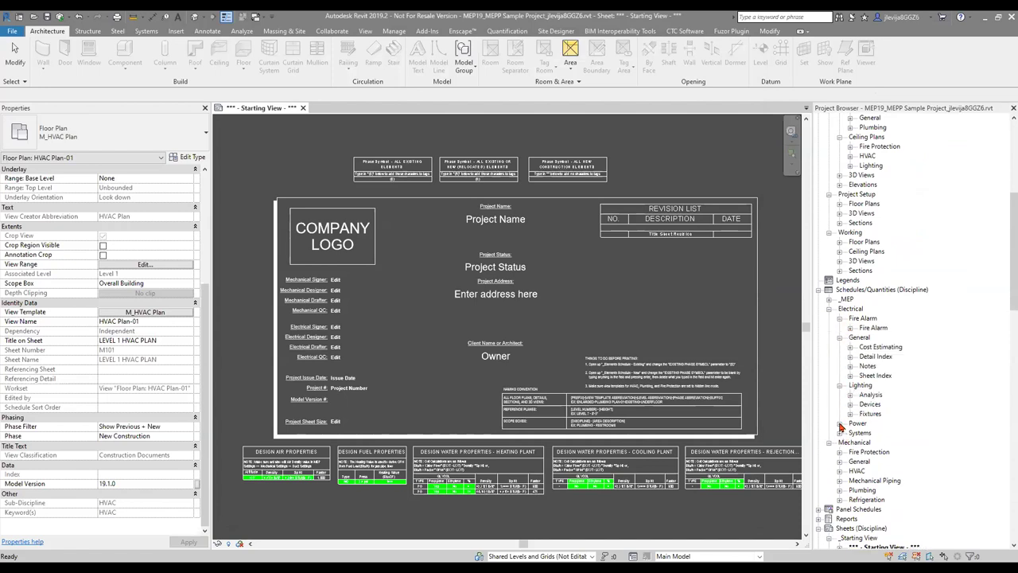
{"action": "left_click", "coordinate": [841, 423]}
{"action": "left_click", "coordinate": [841, 432]}
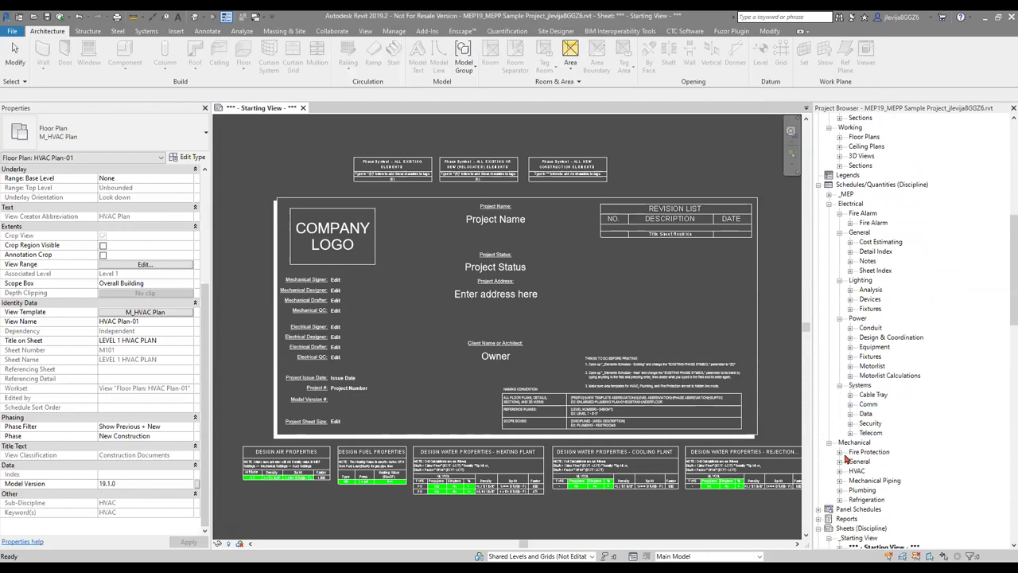
Expand the sub-discipline groups under the Mechanical schedules, from Fire Protection through Plumbing.
{"action": "left_click", "coordinate": [841, 460]}
{"action": "left_click", "coordinate": [842, 445]}
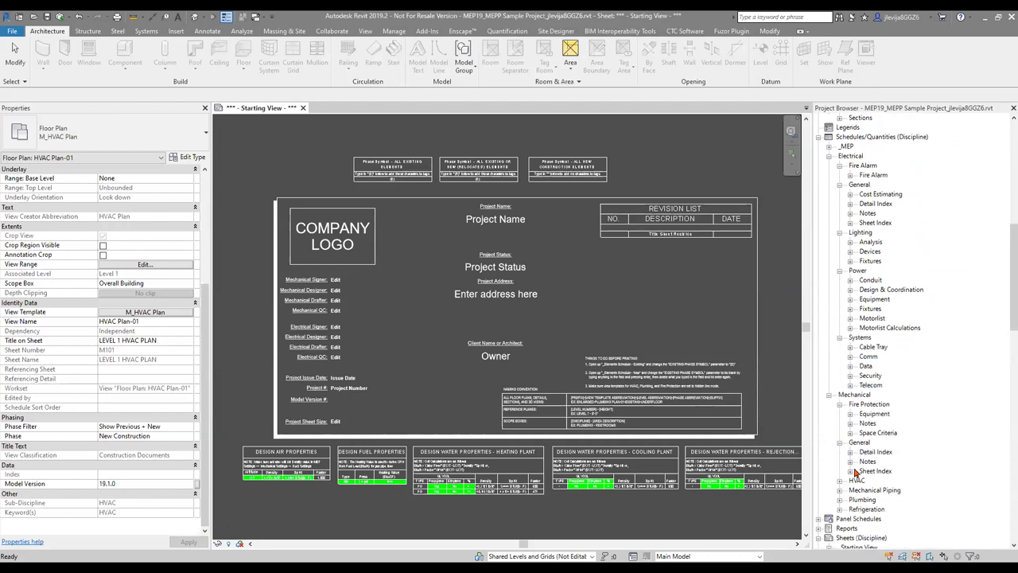
{"action": "left_click", "coordinate": [841, 442]}
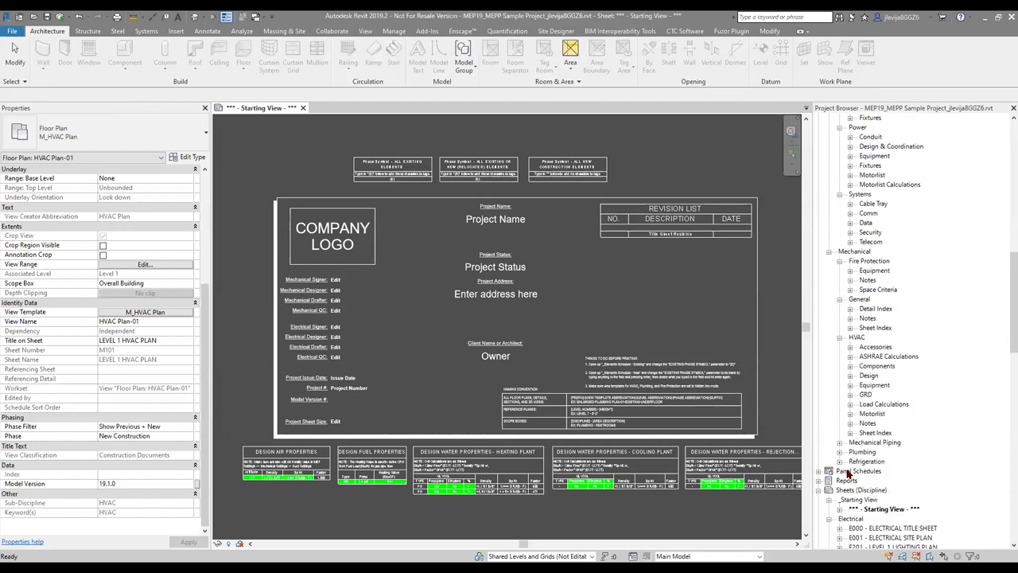
{"action": "left_click", "coordinate": [841, 451]}
{"action": "left_click", "coordinate": [839, 480]}
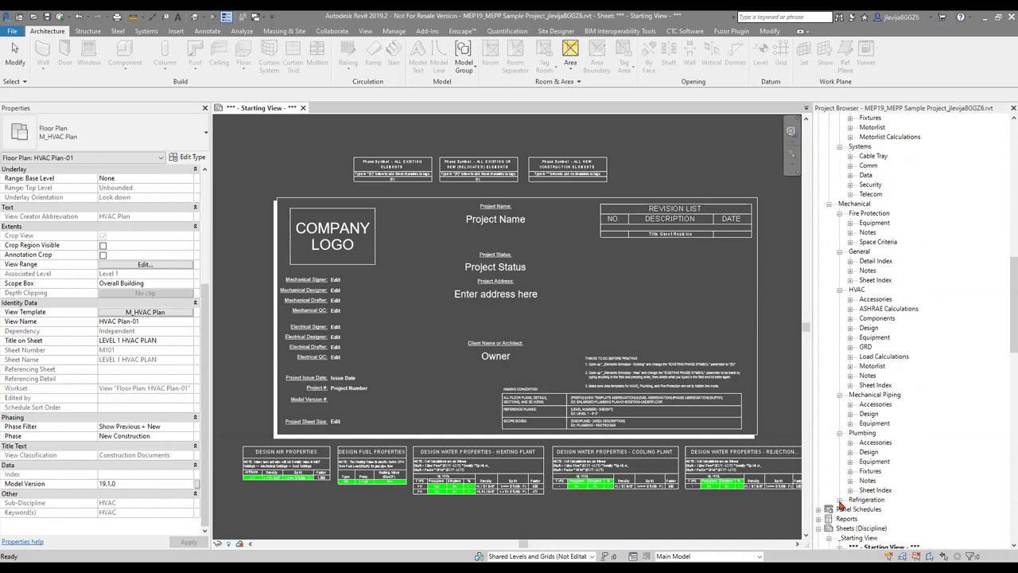
Review the filtering and grouping rules of the Discipline organization scheme for schedules.
{"action": "scroll", "coordinate": [881, 365], "scroll_direction": "up", "scroll_amount": 7}
{"action": "scroll", "coordinate": [881, 365], "scroll_direction": "up", "scroll_amount": 1}
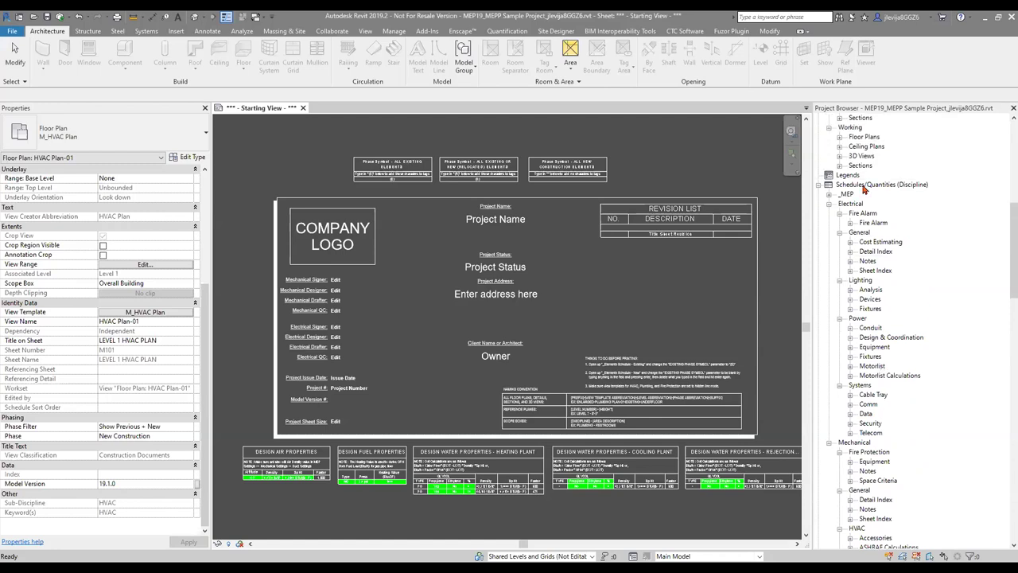
{"action": "right_click", "coordinate": [839, 184]}
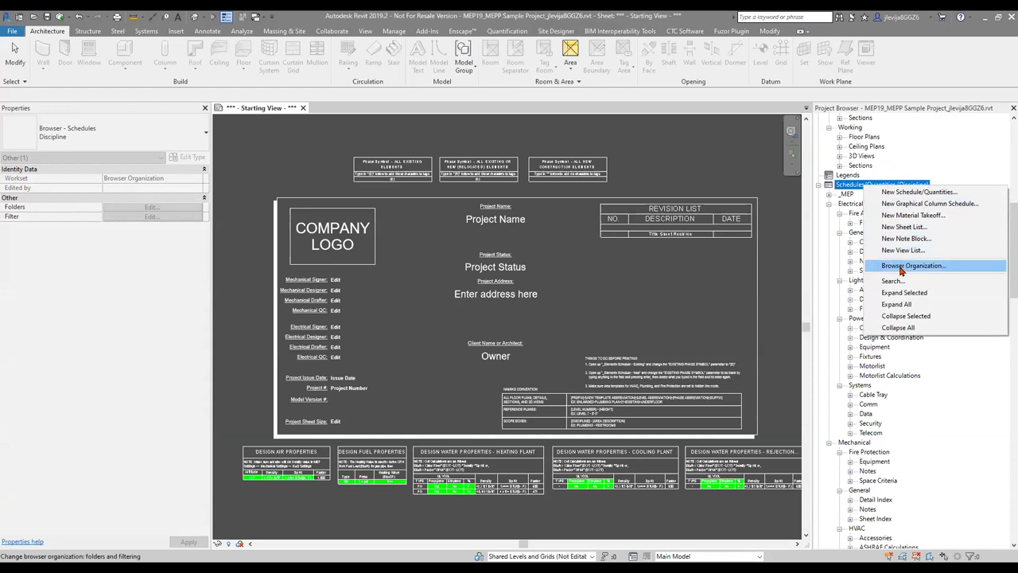
{"action": "left_click", "coordinate": [902, 269]}
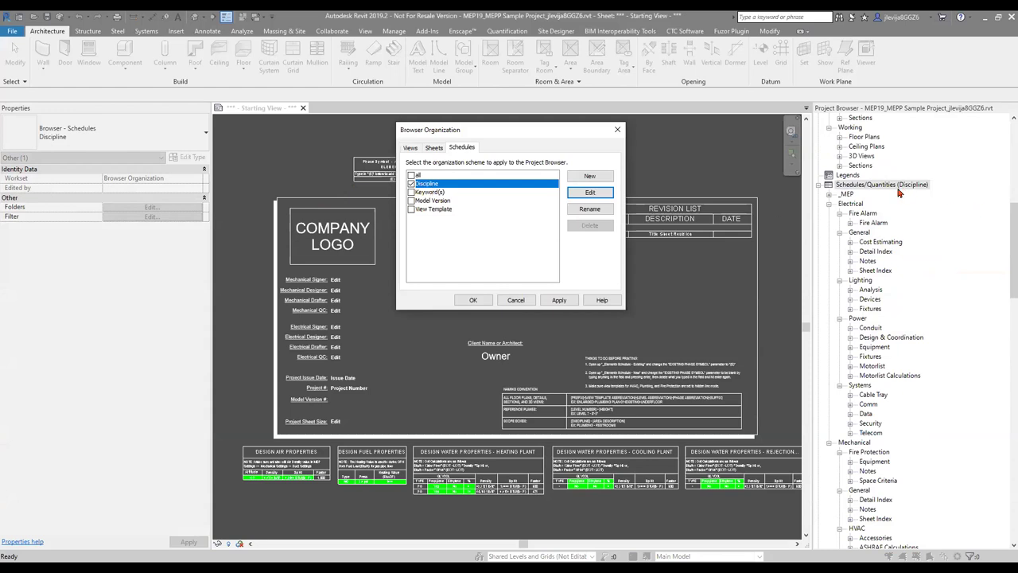
{"action": "left_click", "coordinate": [590, 194]}
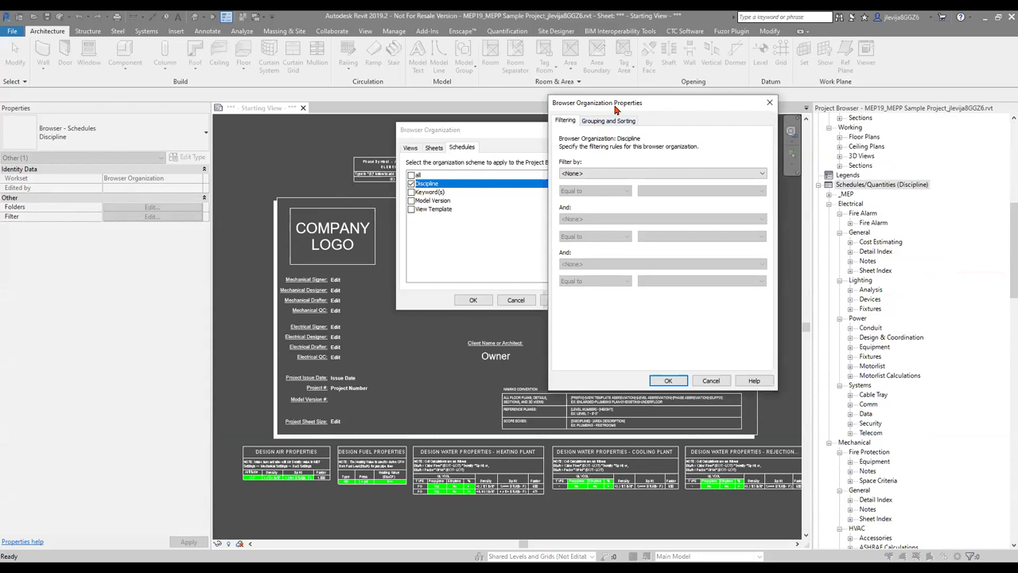
{"action": "left_click_drag", "start_coordinate": [605, 110], "coordinate": [690, 108]}
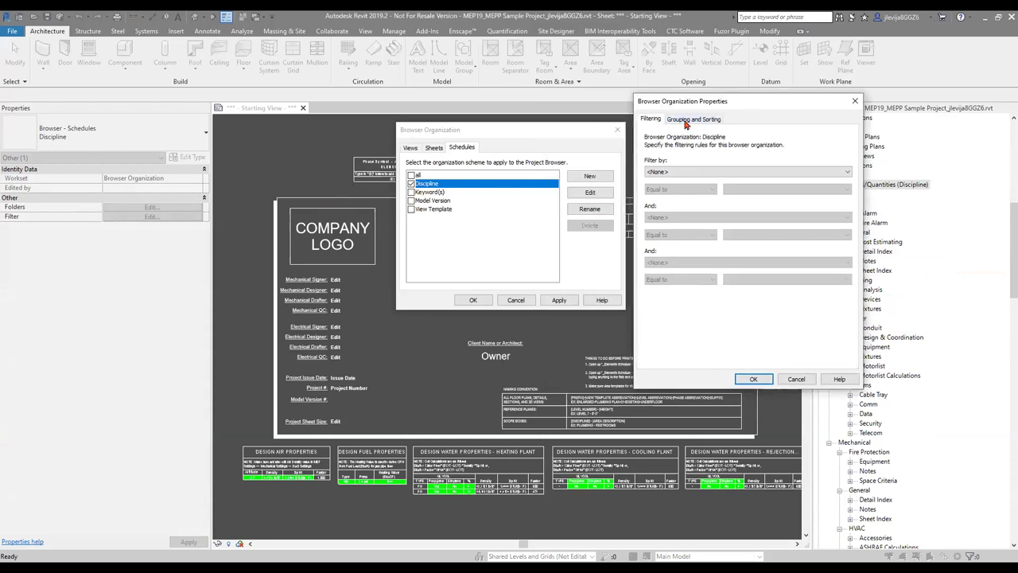
{"action": "left_click", "coordinate": [685, 120]}
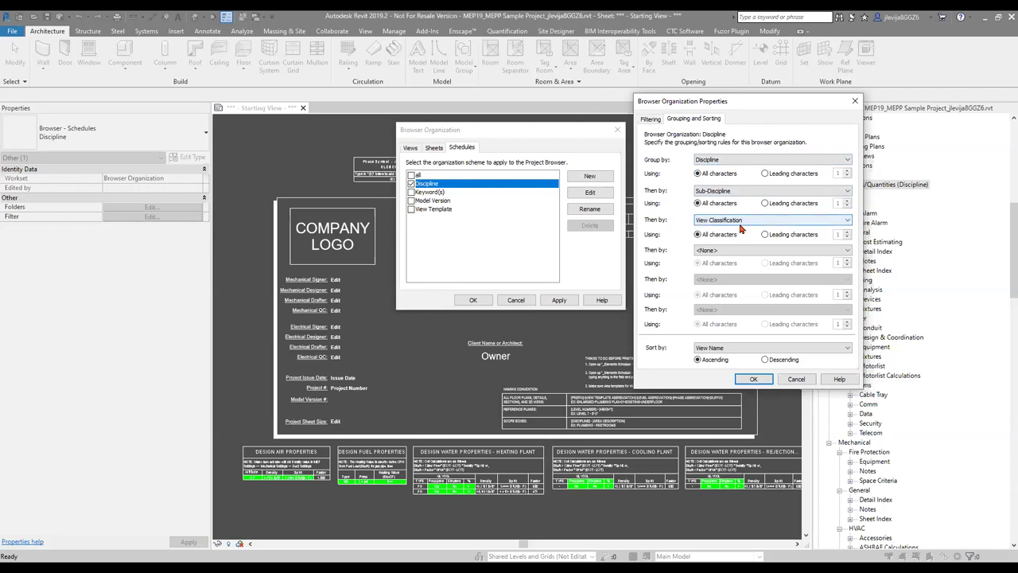
{"action": "left_click", "coordinate": [754, 380]}
Check the grouping and sorting rules of the Keyword(s) scheme for schedules.
{"action": "left_click", "coordinate": [431, 195]}
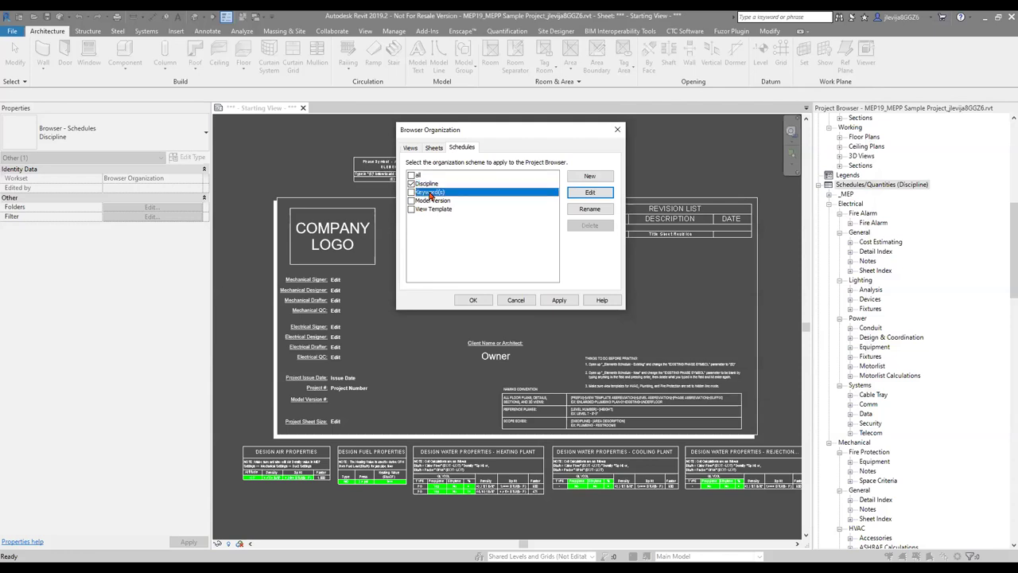
{"action": "left_click", "coordinate": [590, 192]}
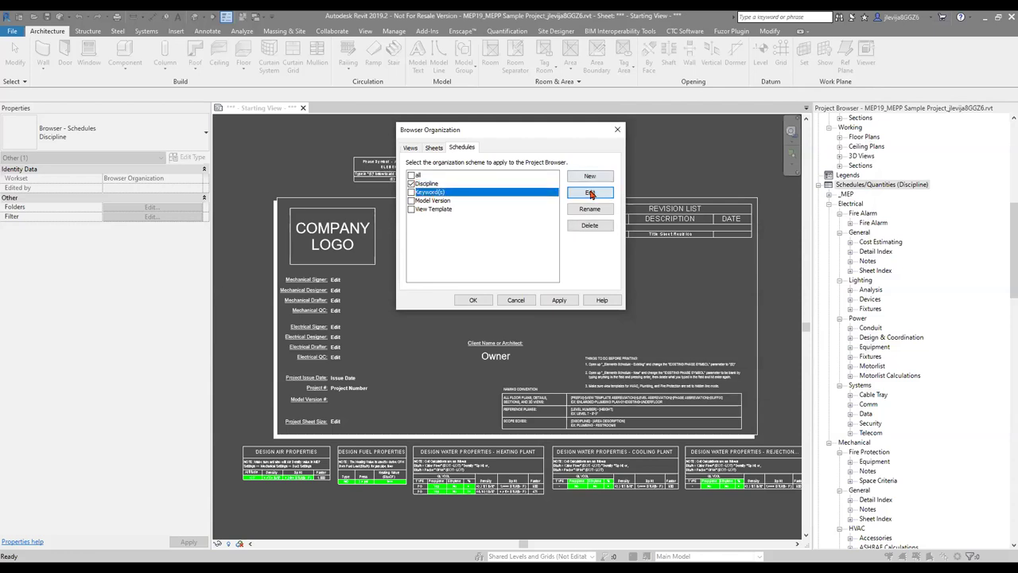
{"action": "left_click", "coordinate": [695, 119]}
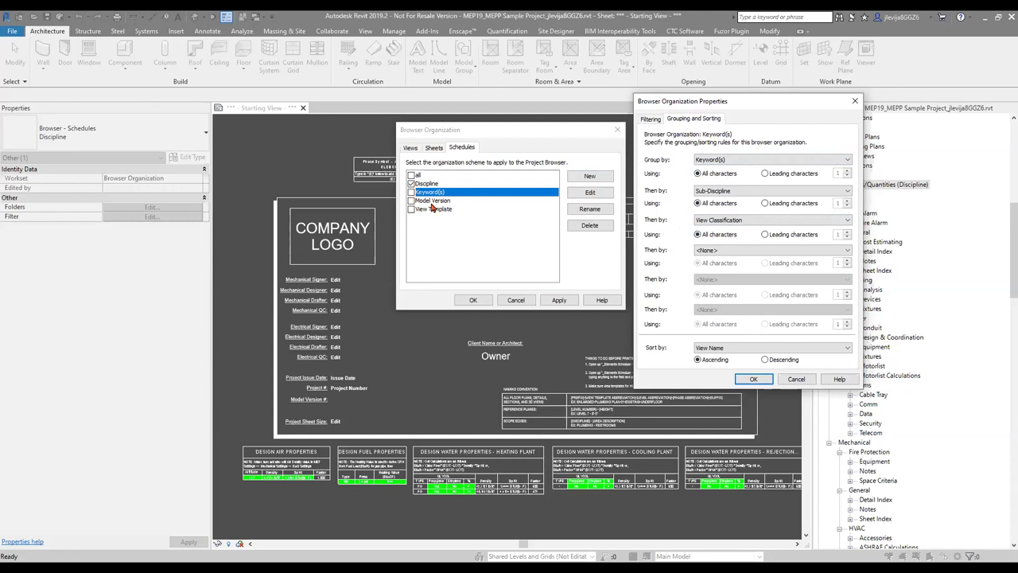
{"action": "left_click", "coordinate": [754, 378]}
Look through the remaining schedule schemes, examining the View Template scheme's grouping and filtering rules.
{"action": "left_click", "coordinate": [447, 200]}
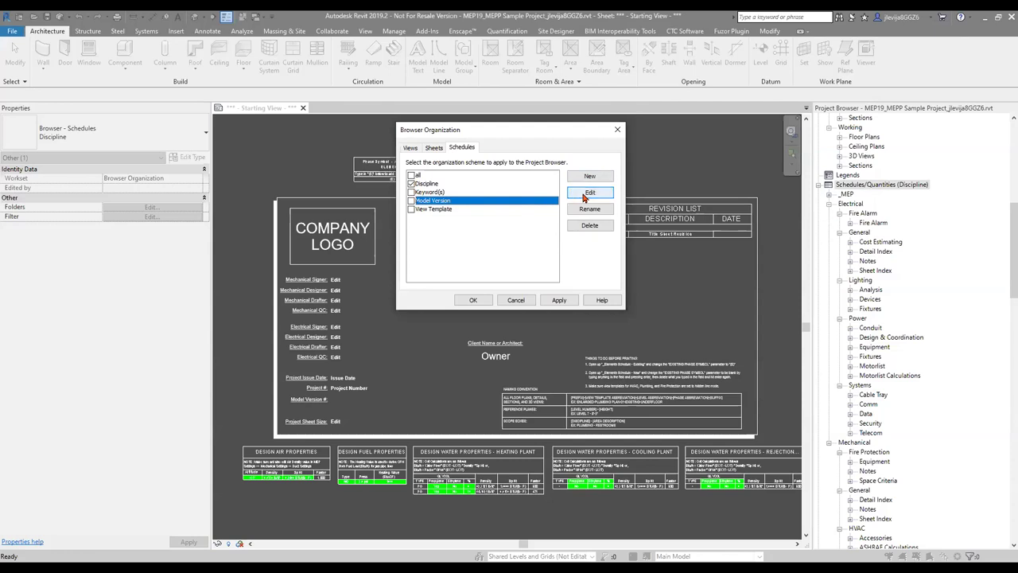
{"action": "left_click", "coordinate": [450, 212]}
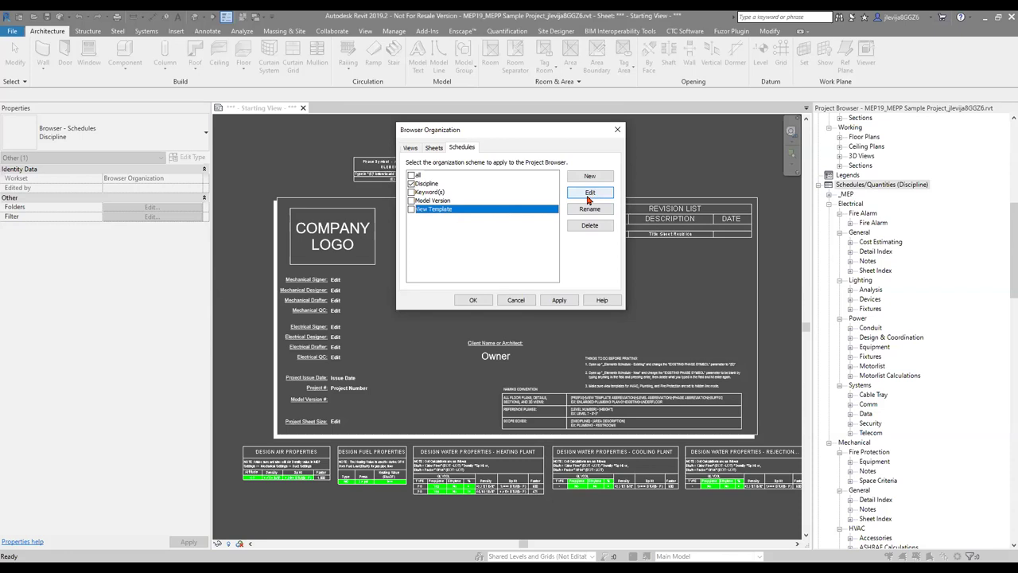
{"action": "left_click", "coordinate": [587, 197]}
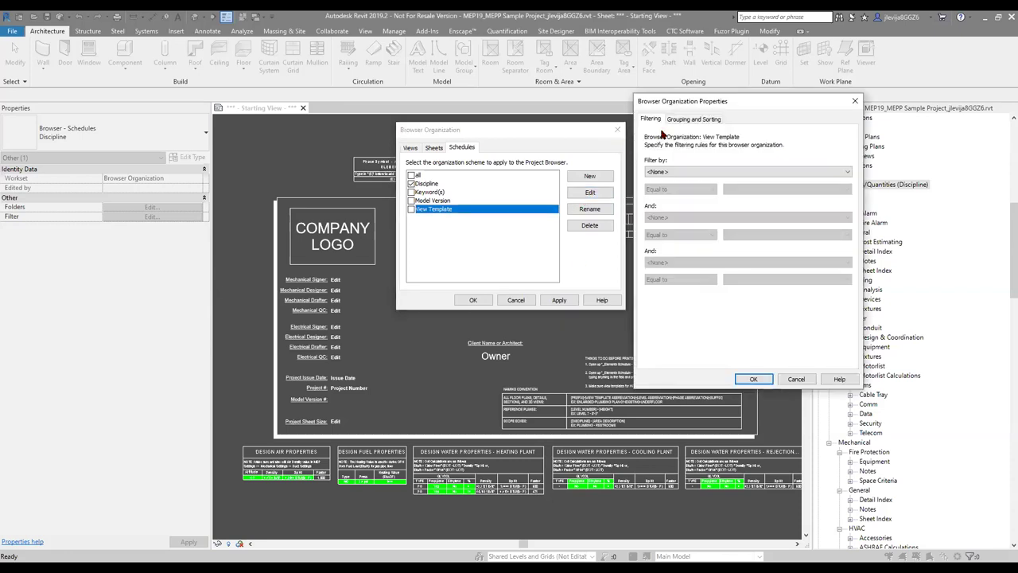
{"action": "left_click", "coordinate": [689, 120]}
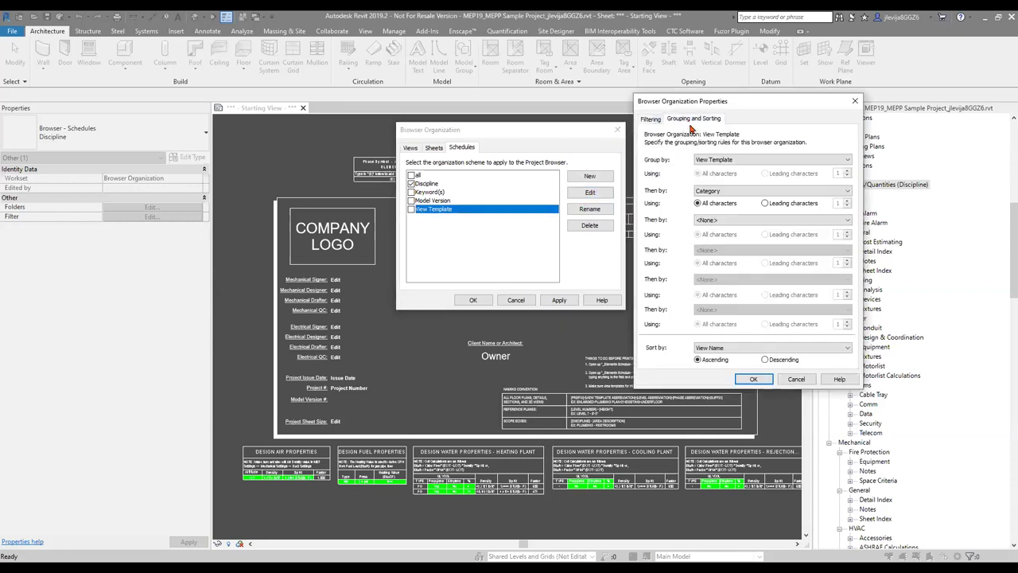
{"action": "left_click", "coordinate": [656, 121]}
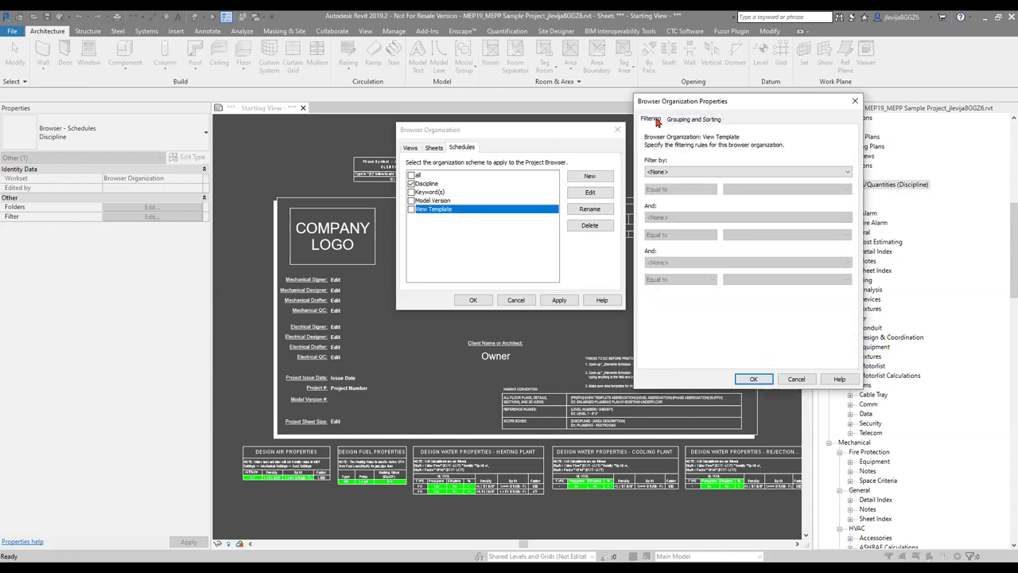
{"action": "left_click", "coordinate": [752, 381]}
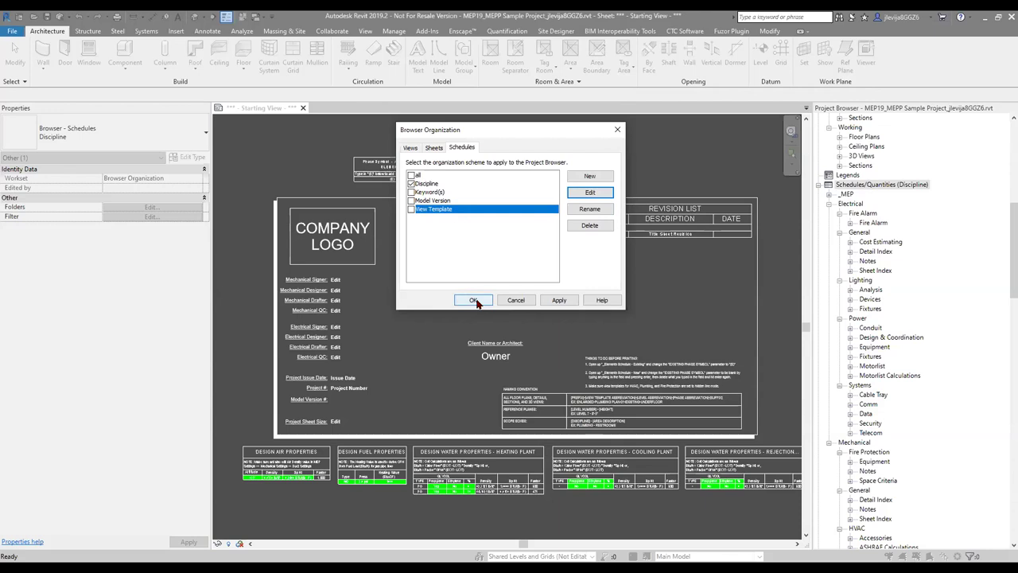
Change the browser organization of the schedules to Keyword(s).
{"action": "left_click", "coordinate": [412, 192]}
{"action": "left_click", "coordinate": [472, 302]}
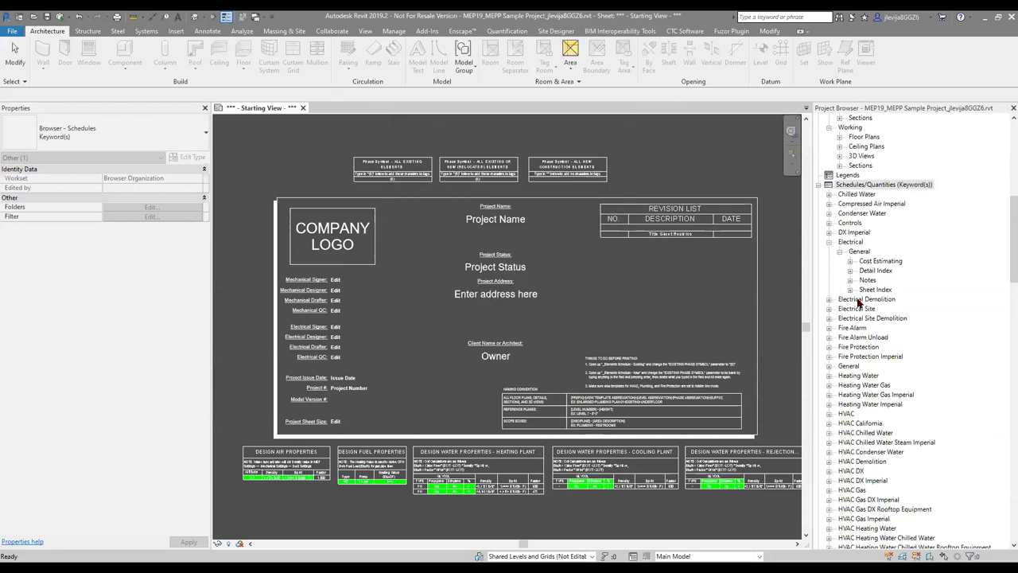
Examine the keyword groups of the schedules, including the Notes folder under Electrical Demolition > General.
{"action": "left_click", "coordinate": [829, 305]}
{"action": "left_click", "coordinate": [829, 299]}
{"action": "left_click", "coordinate": [840, 309]}
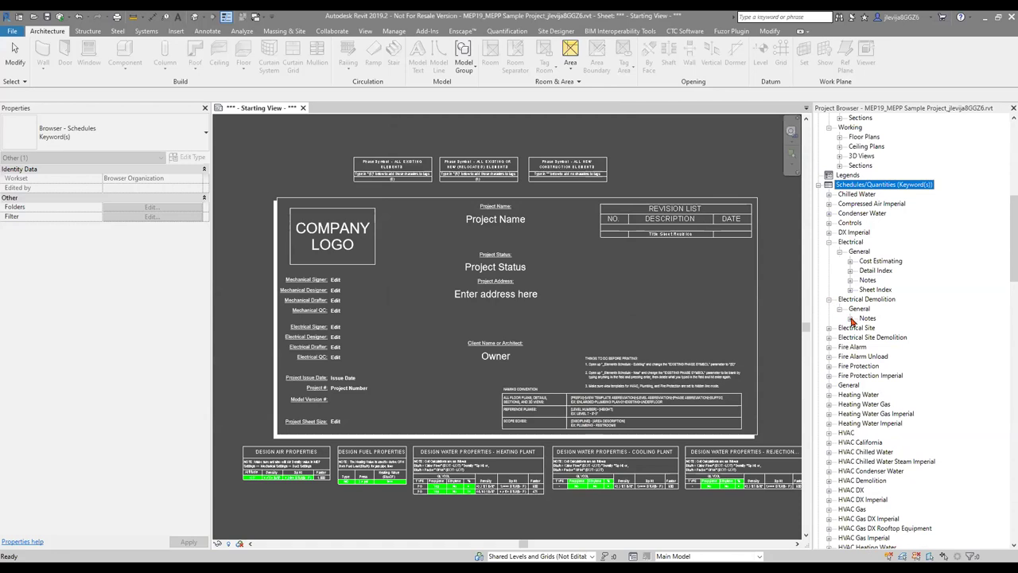
{"action": "left_click", "coordinate": [851, 318]}
{"action": "left_click", "coordinate": [851, 319]}
{"action": "left_click", "coordinate": [840, 309]}
{"action": "left_click", "coordinate": [829, 299]}
{"action": "scroll", "coordinate": [845, 362], "scroll_direction": "down", "scroll_amount": 2}
{"action": "scroll", "coordinate": [845, 365], "scroll_direction": "down", "scroll_amount": 3}
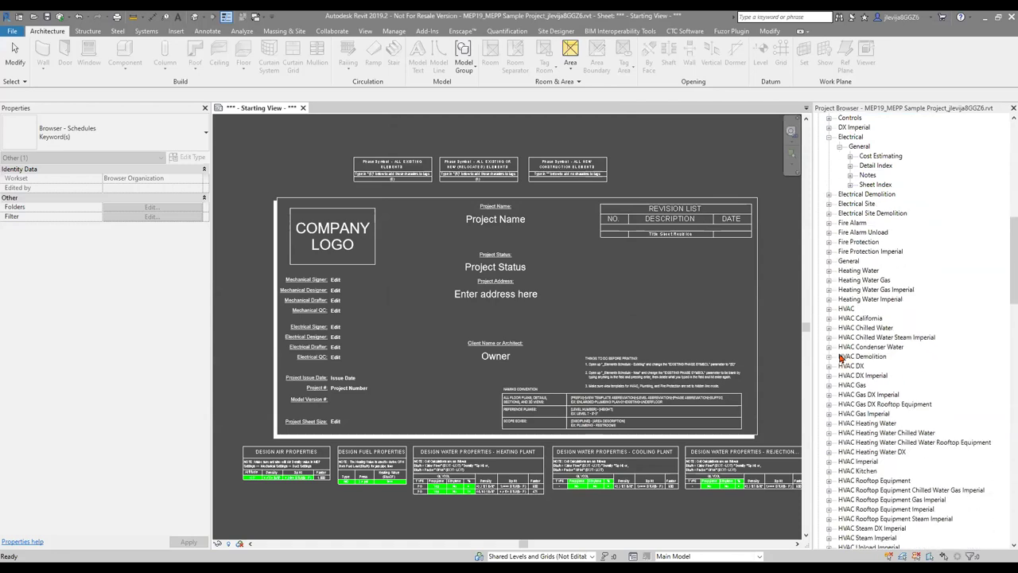
{"action": "scroll", "coordinate": [875, 384], "scroll_direction": "down", "scroll_amount": 5}
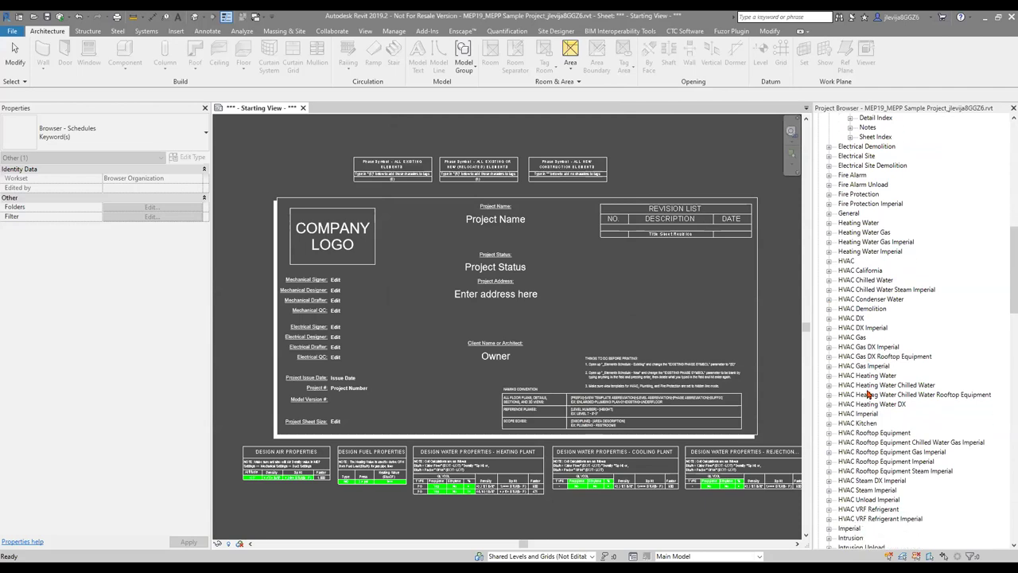
{"action": "scroll", "coordinate": [845, 495], "scroll_direction": "up", "scroll_amount": 7}
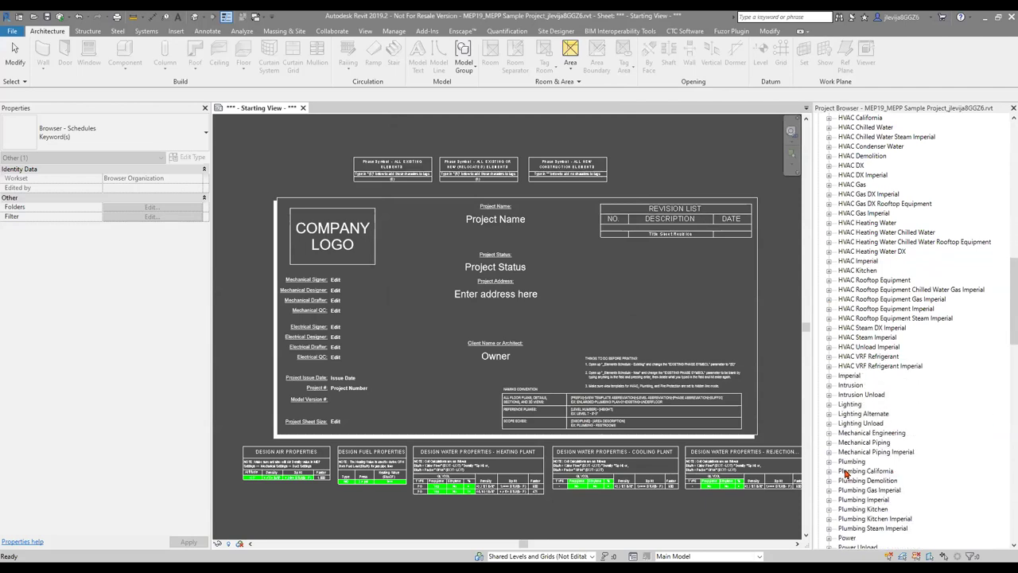
{"action": "scroll", "coordinate": [845, 473], "scroll_direction": "up", "scroll_amount": 2}
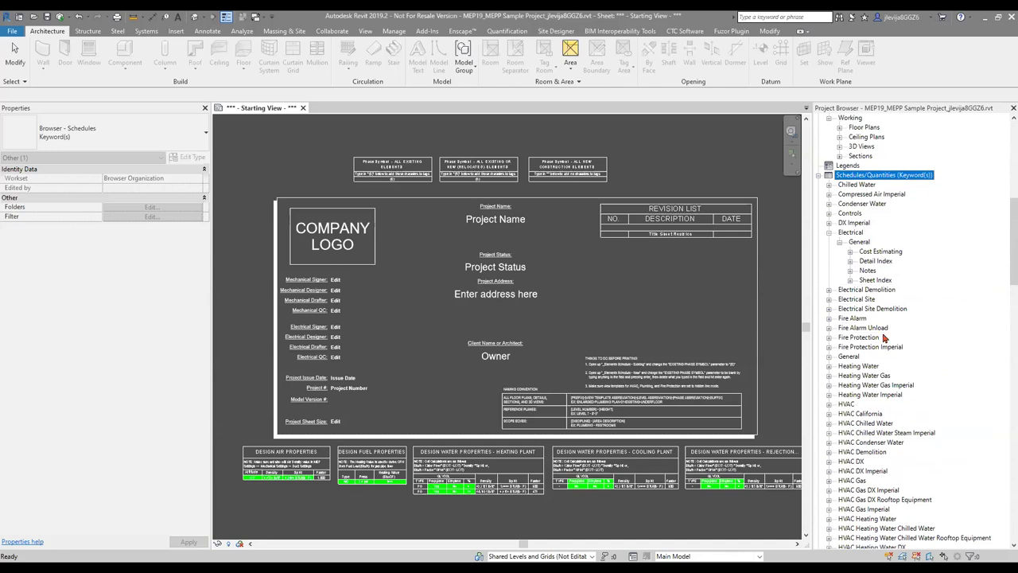
Change the browser organization of the schedules to View Template.
{"action": "right_click", "coordinate": [886, 174]}
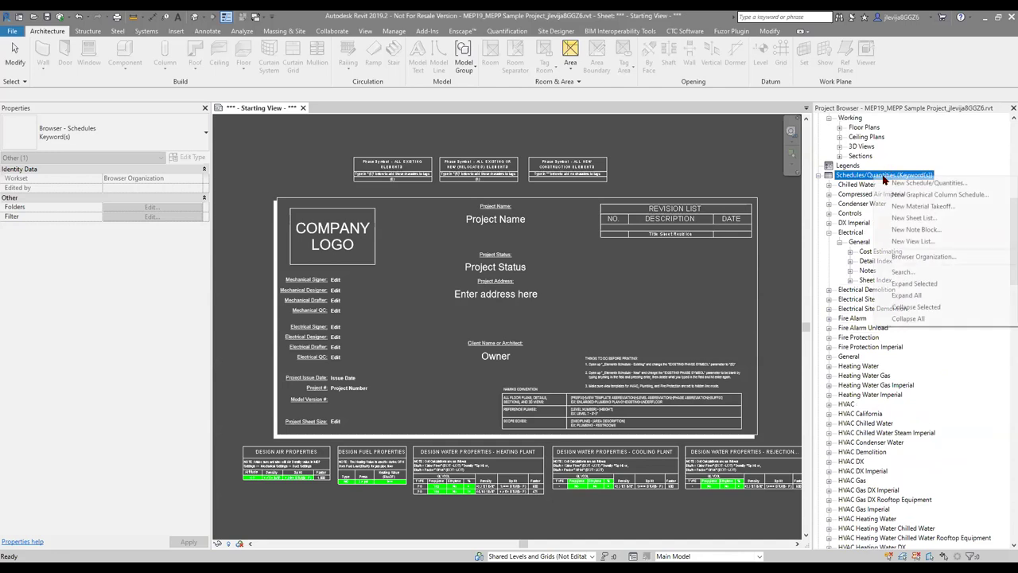
{"action": "left_click", "coordinate": [914, 263]}
{"action": "left_click", "coordinate": [411, 200]}
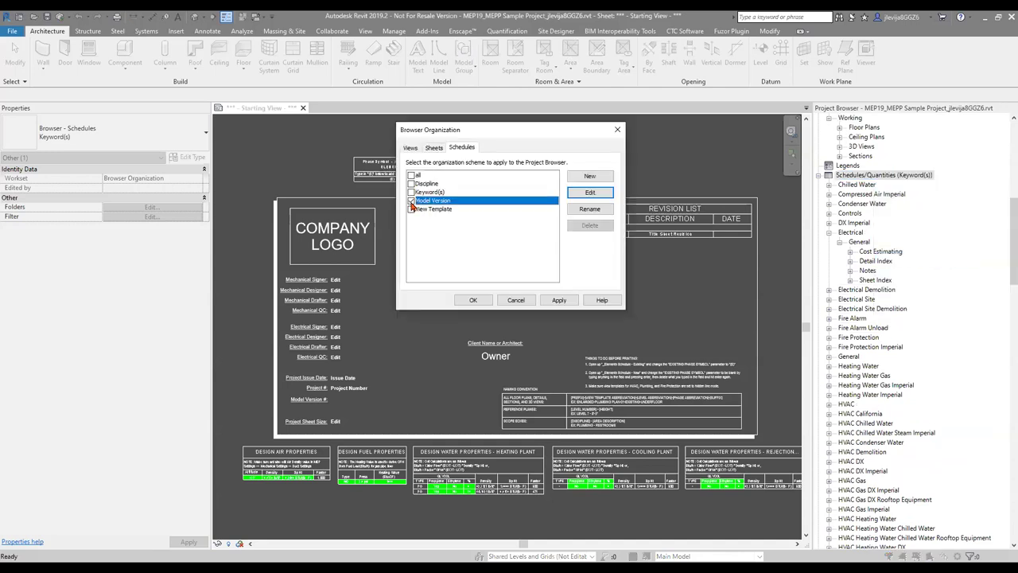
{"action": "left_click", "coordinate": [412, 209]}
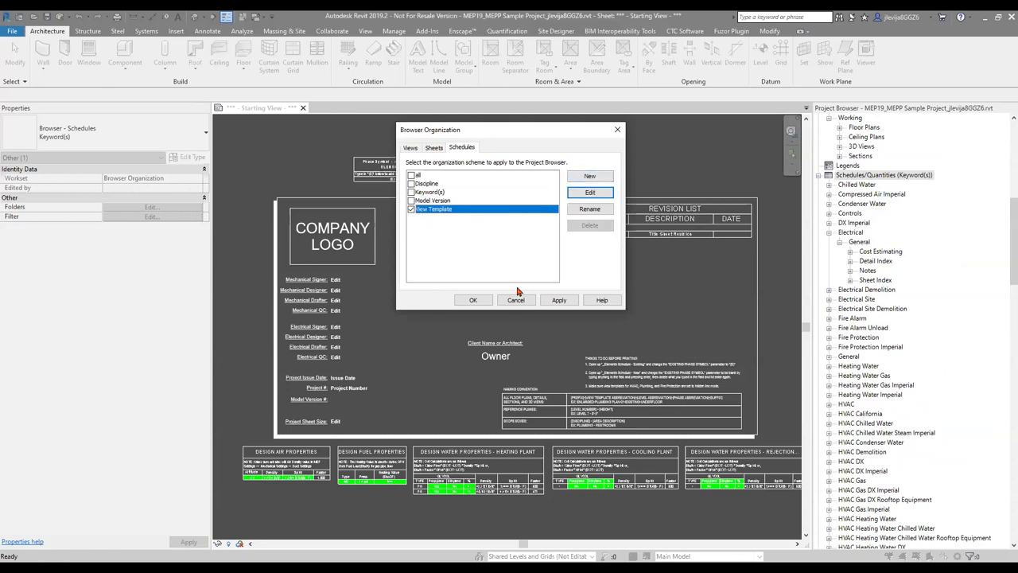
{"action": "left_click", "coordinate": [474, 301]}
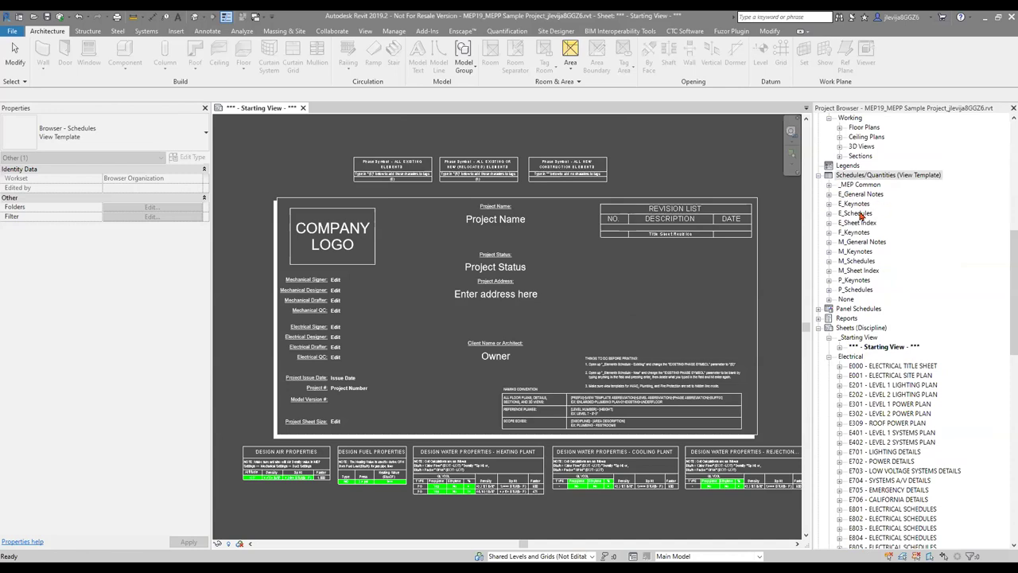
Look through the categories grouped under the M_Schedules view template, including Analytical Spaces, and collapse the group again.
{"action": "left_click", "coordinate": [830, 261]}
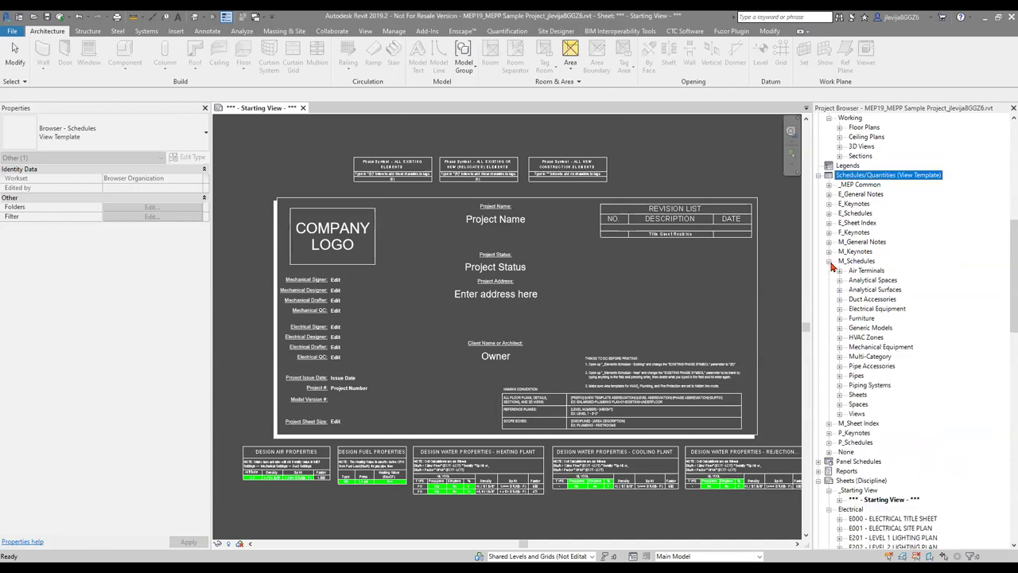
{"action": "left_click", "coordinate": [839, 281]}
{"action": "left_click", "coordinate": [839, 281]}
{"action": "left_click", "coordinate": [830, 261]}
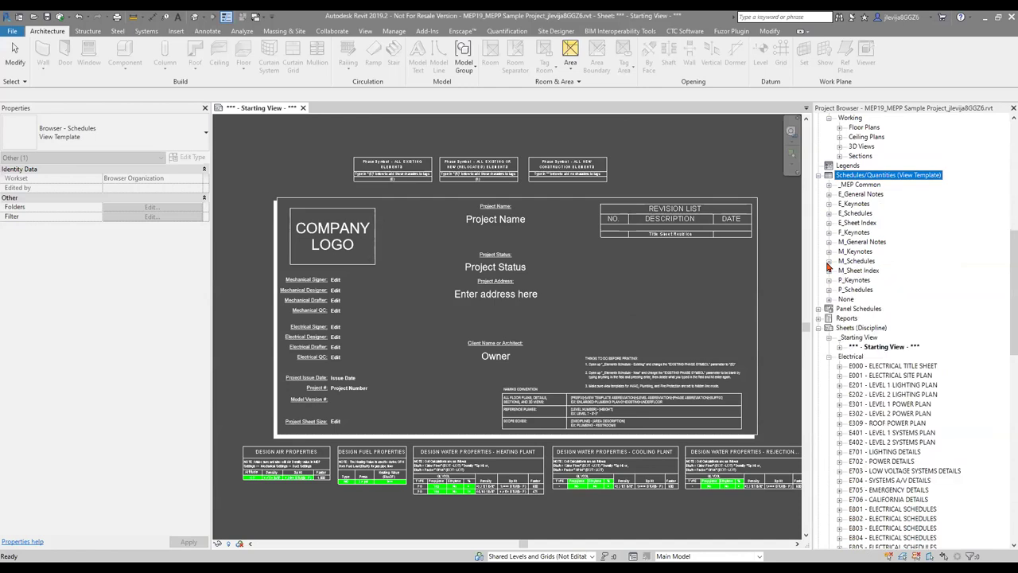
Change the browser organization of the schedules to Discipline.
{"action": "right_click", "coordinate": [885, 184]}
{"action": "left_click", "coordinate": [922, 257]}
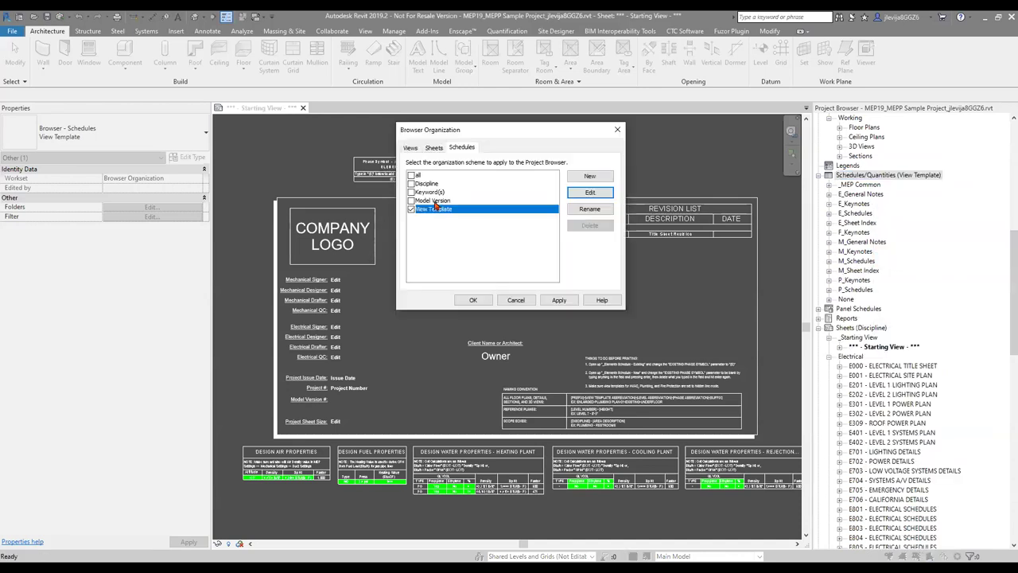
{"action": "left_click", "coordinate": [411, 184]}
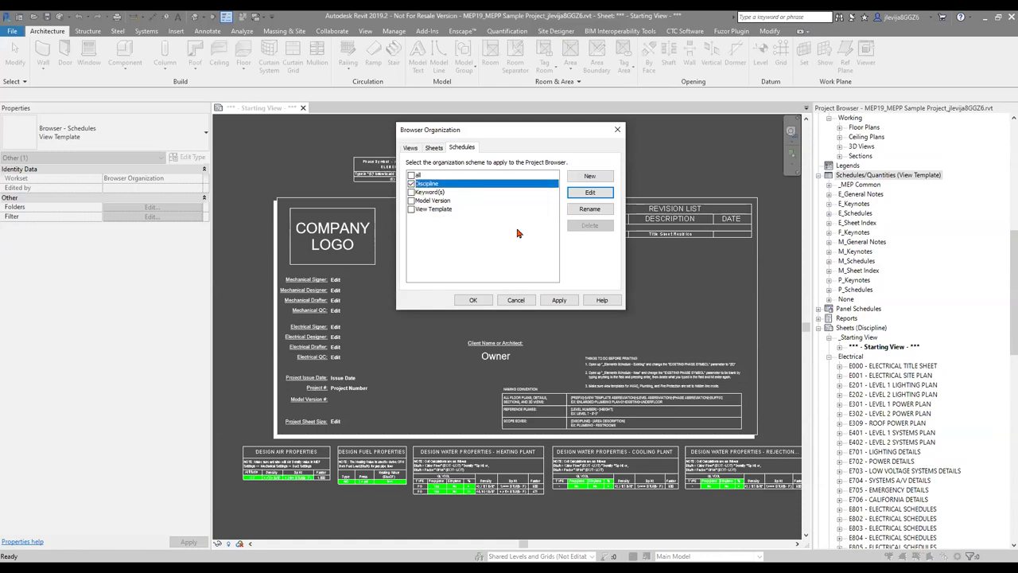
{"action": "left_click", "coordinate": [473, 303]}
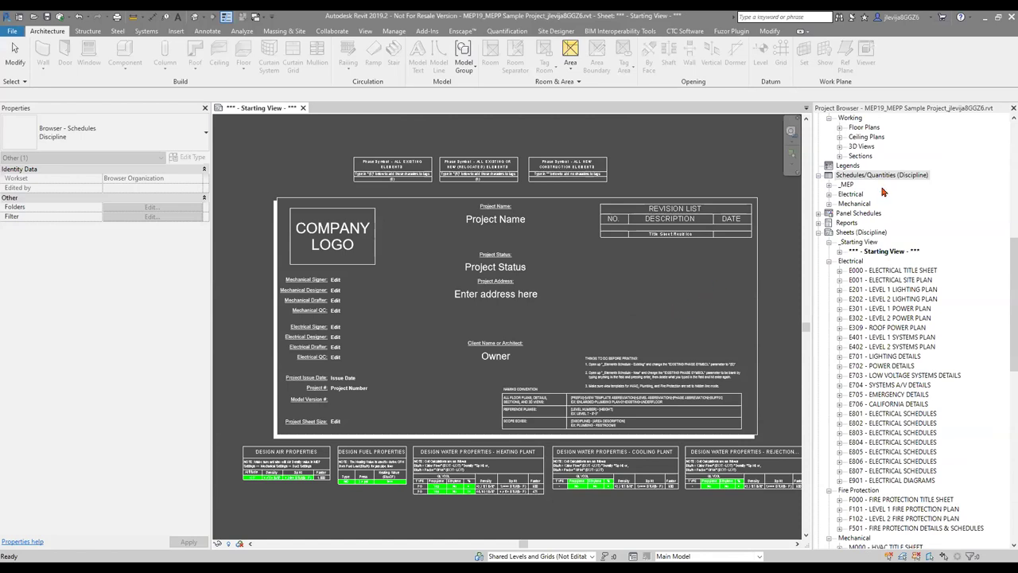
Examine the schedule folders under _MEP > General and Electrical > Lighting in the discipline grouping.
{"action": "left_click", "coordinate": [828, 186]}
{"action": "left_click", "coordinate": [839, 195]}
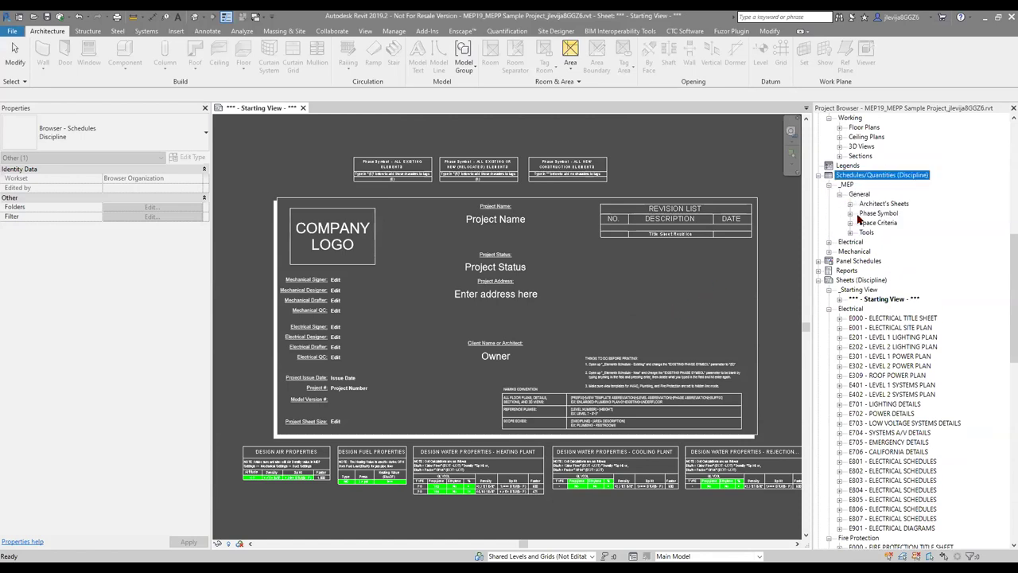
{"action": "left_click", "coordinate": [851, 204]}
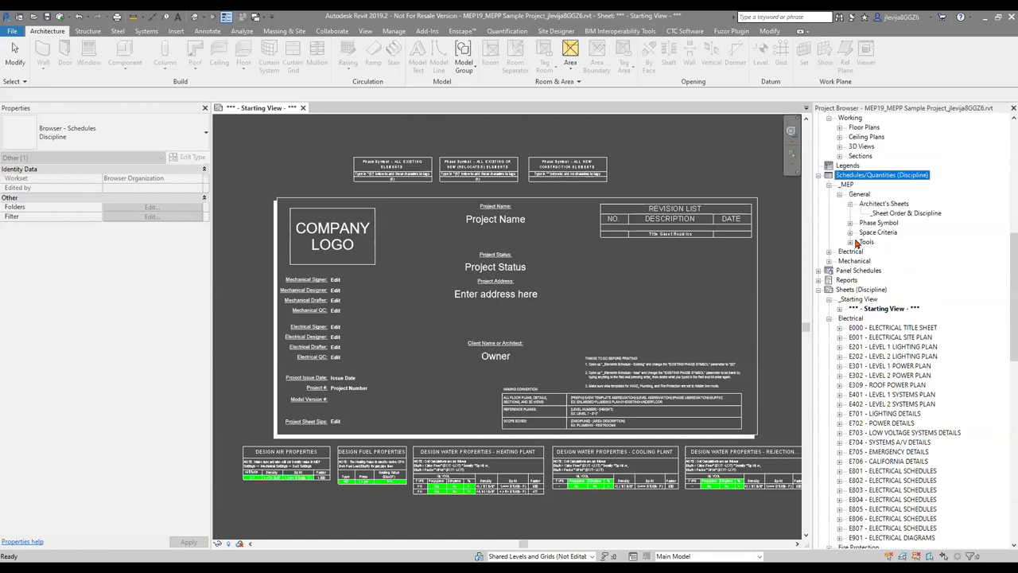
{"action": "left_click", "coordinate": [849, 204]}
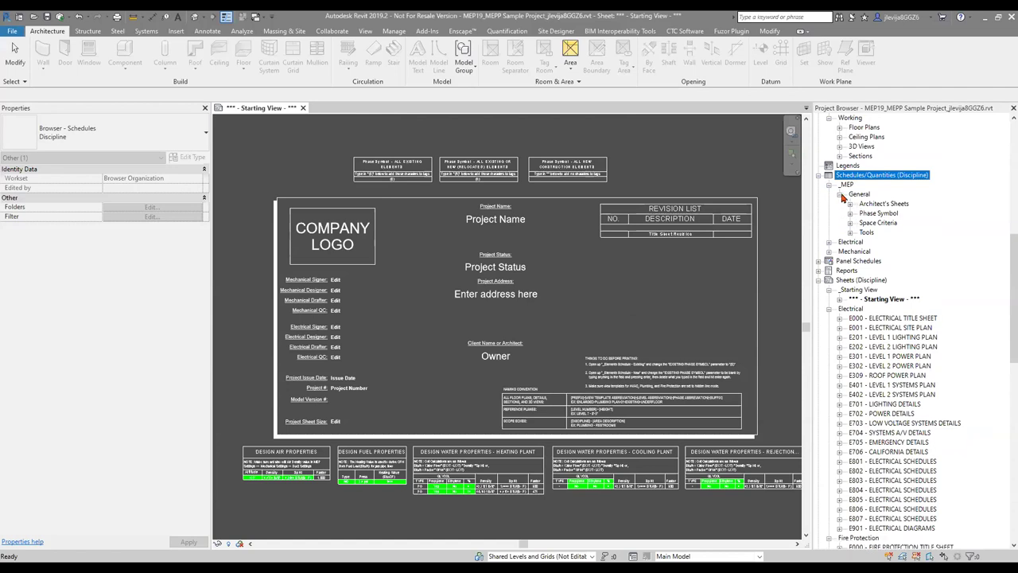
{"action": "left_click", "coordinate": [830, 242]}
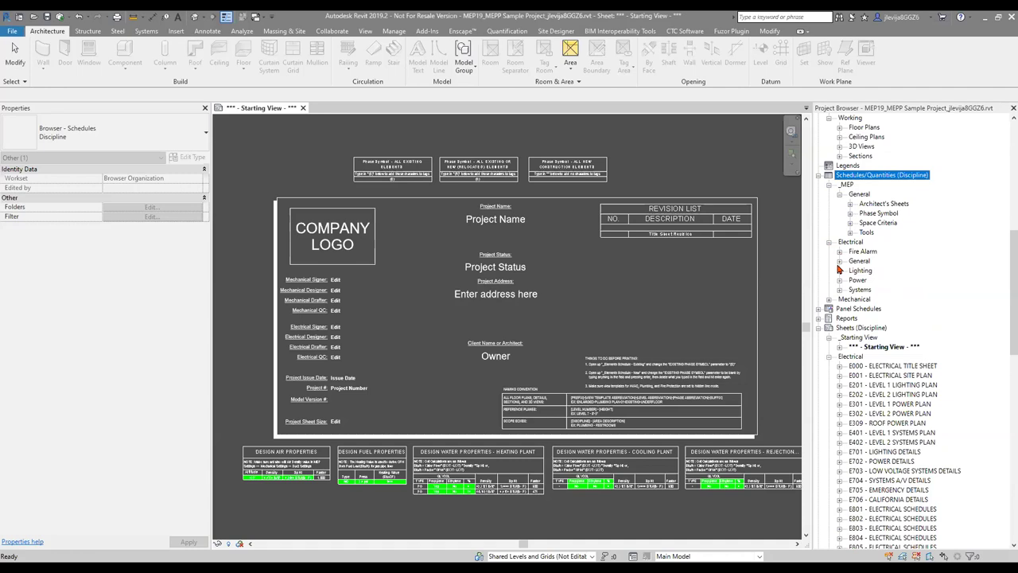
{"action": "left_click", "coordinate": [840, 271]}
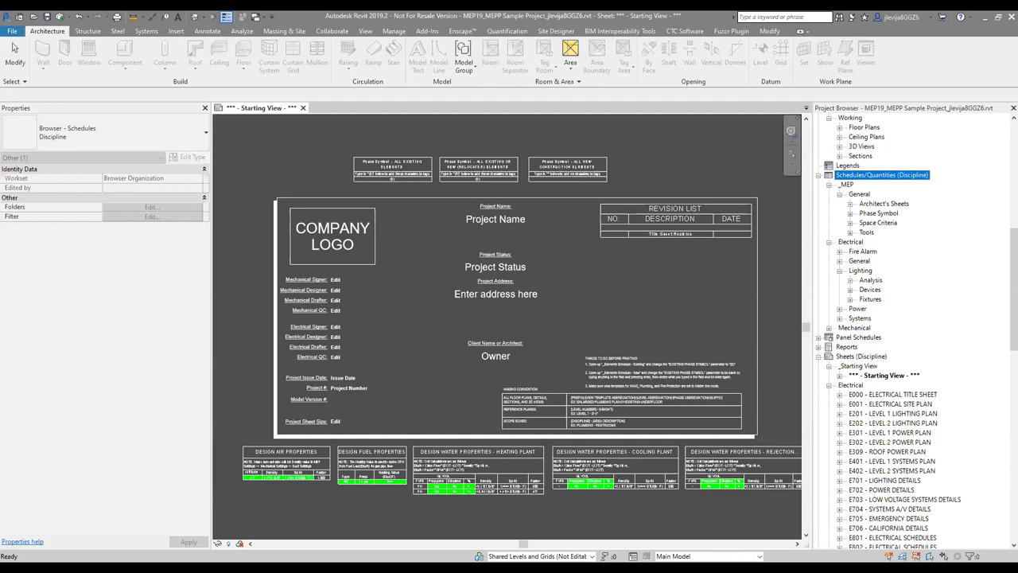
Review the Discipline schedule scheme's grouping and sorting rules and its available group-by parameters, leaving the scheme unedited.
{"action": "right_click", "coordinate": [860, 177]}
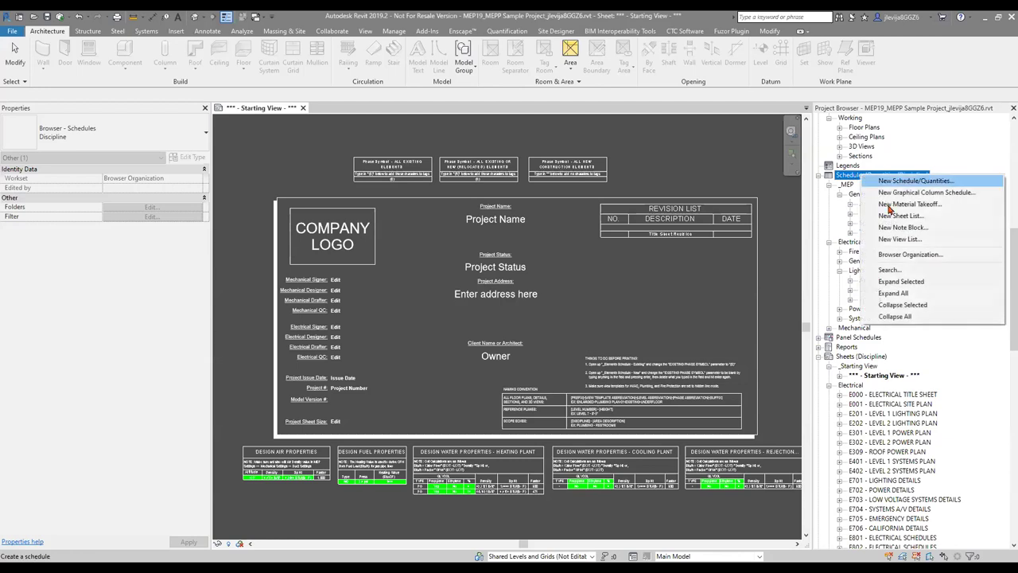
{"action": "left_click", "coordinate": [906, 254]}
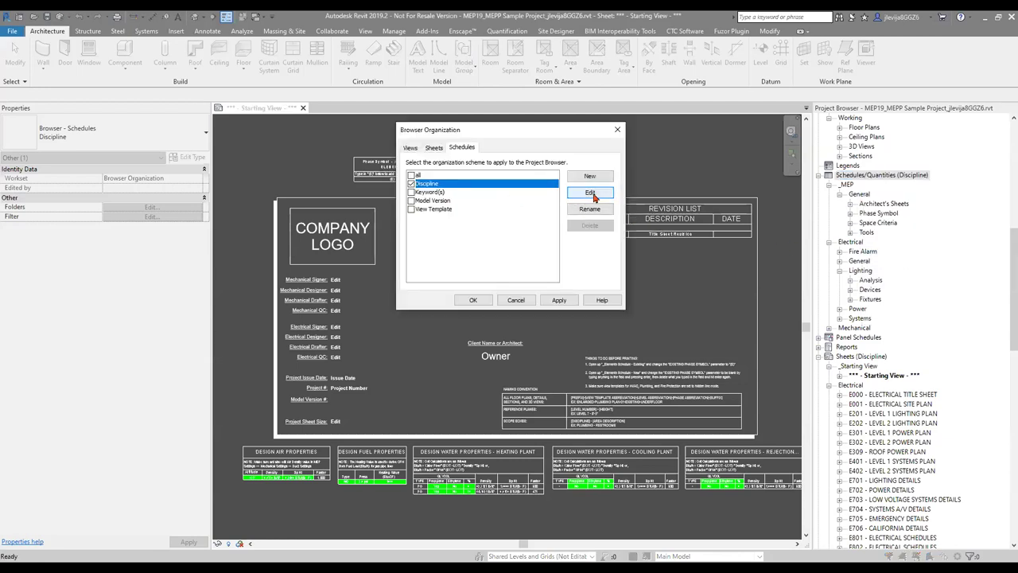
{"action": "left_click", "coordinate": [590, 193]}
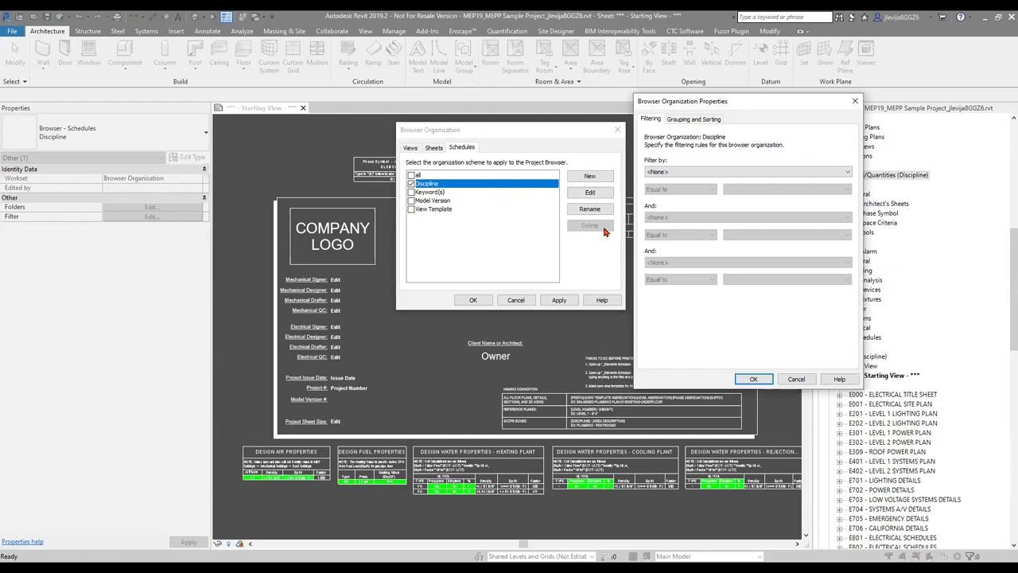
{"action": "left_click", "coordinate": [692, 119]}
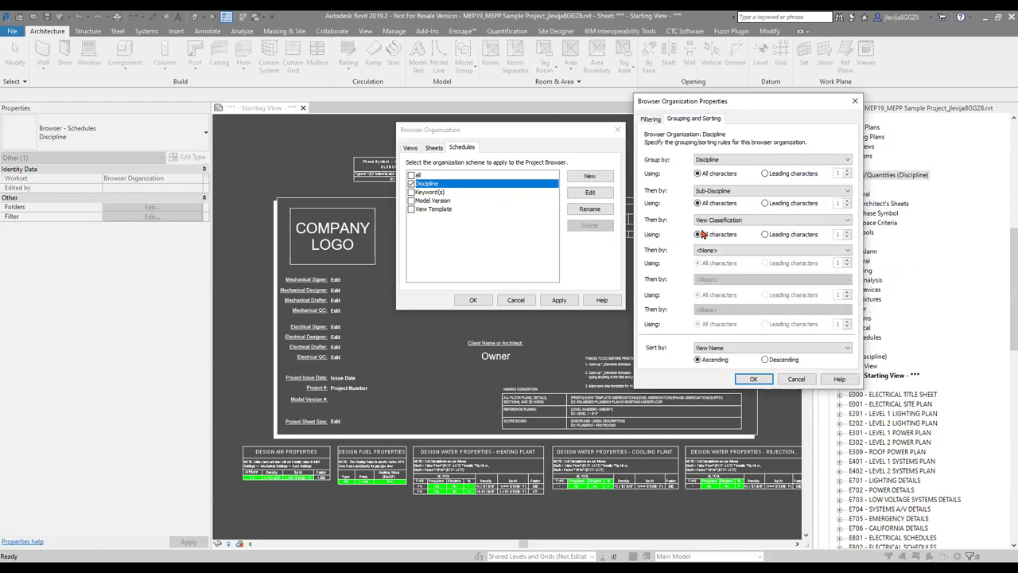
{"action": "left_click", "coordinate": [729, 159]}
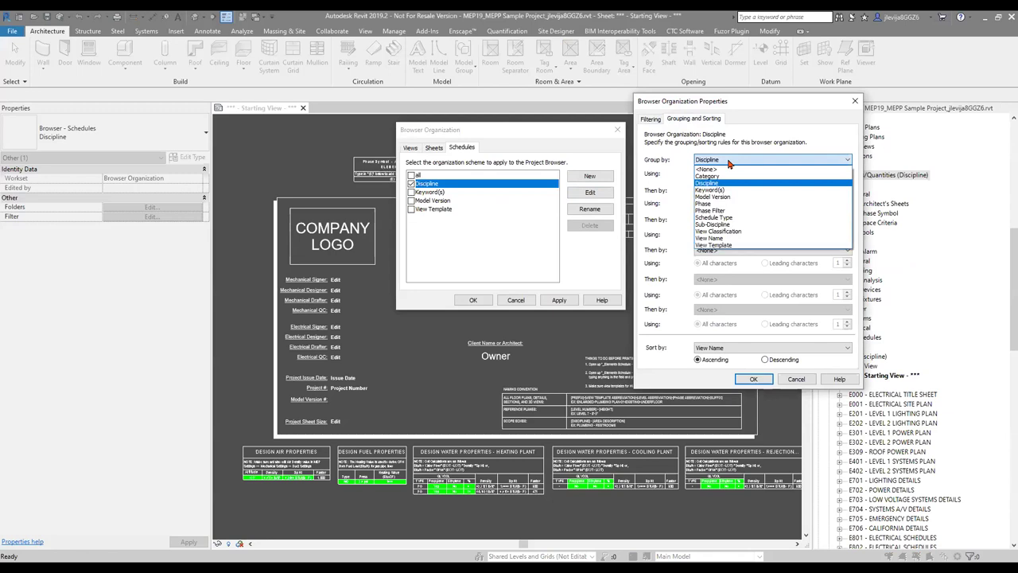
{"action": "left_click", "coordinate": [727, 162]}
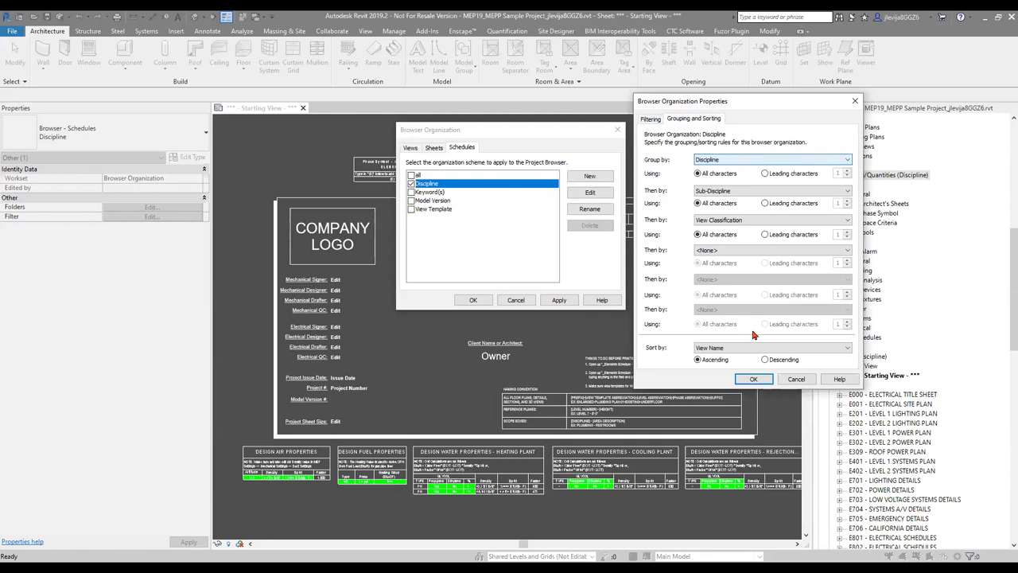
{"action": "left_click", "coordinate": [796, 380]}
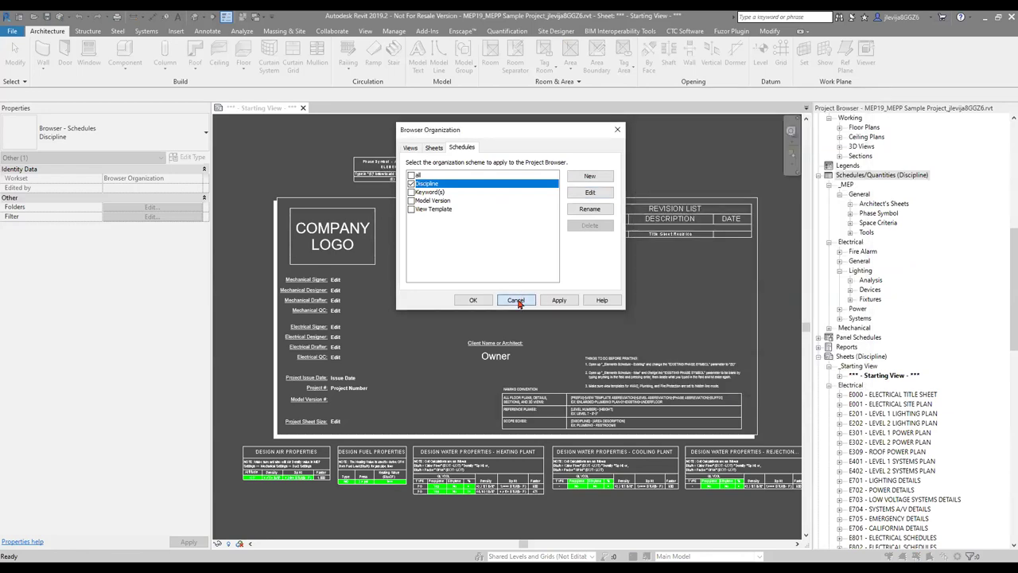
{"action": "left_click", "coordinate": [516, 300]}
Open the HVAC Plan-01 floor plan and bring up the settings of its assigned M_HVAC Plan view template.
{"action": "scroll", "coordinate": [885, 208], "scroll_direction": "up", "scroll_amount": 3}
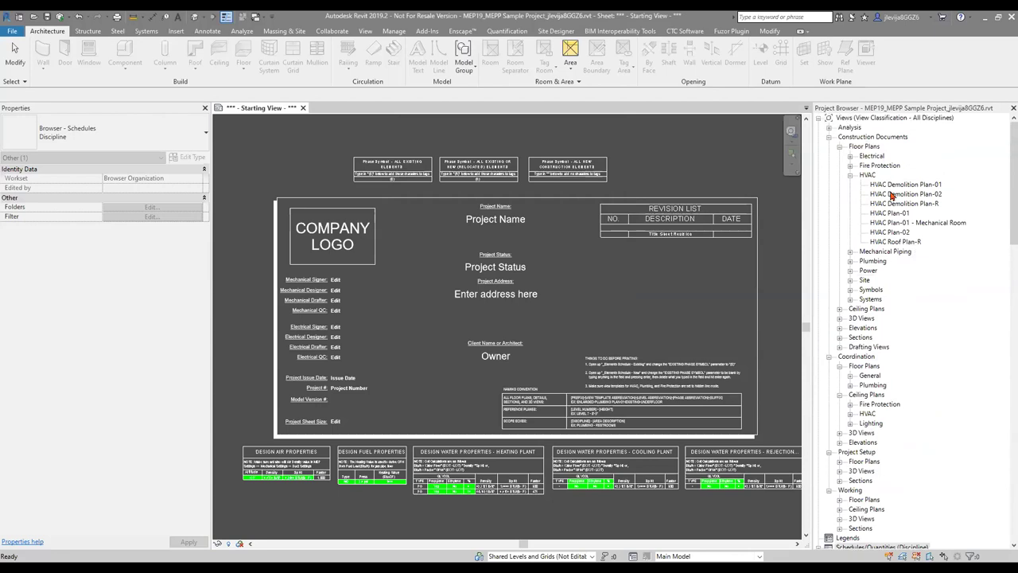
{"action": "left_click", "coordinate": [887, 212]}
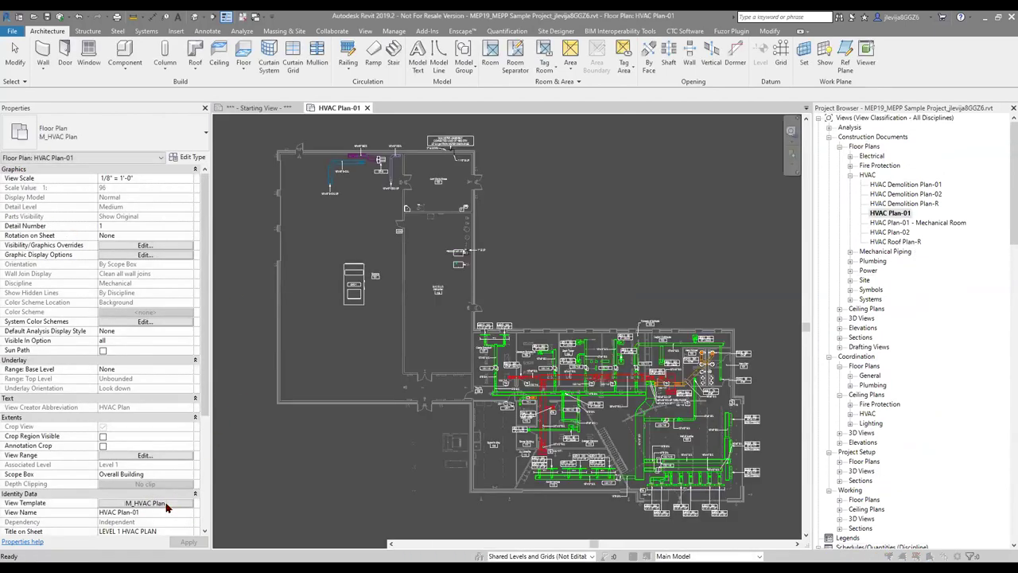
{"action": "left_click", "coordinate": [166, 505]}
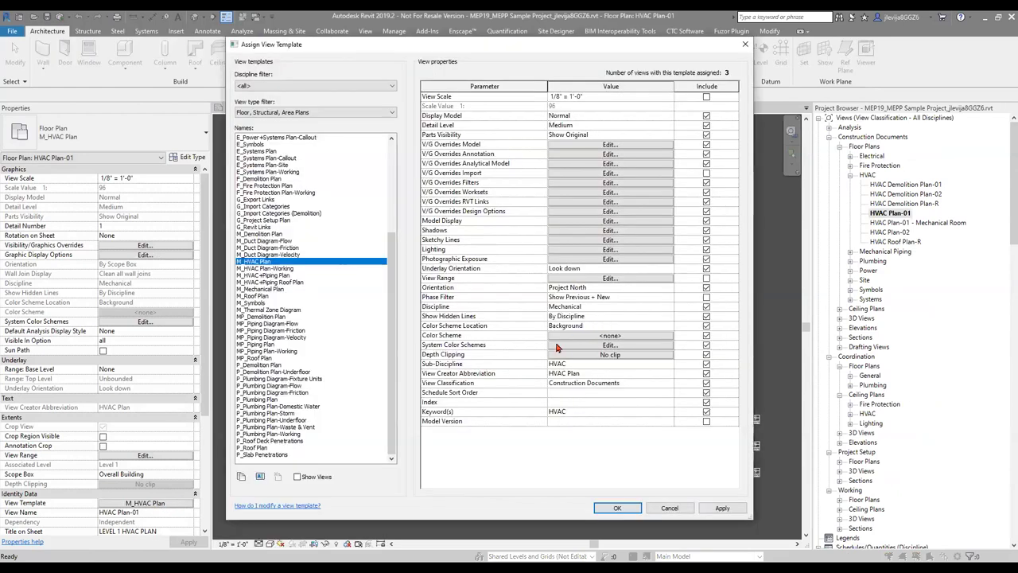
Compare the available Discipline and Sub-Discipline choices in the M_HVAC Plan view template.
{"action": "left_click", "coordinate": [671, 310]}
{"action": "left_click", "coordinate": [670, 309]}
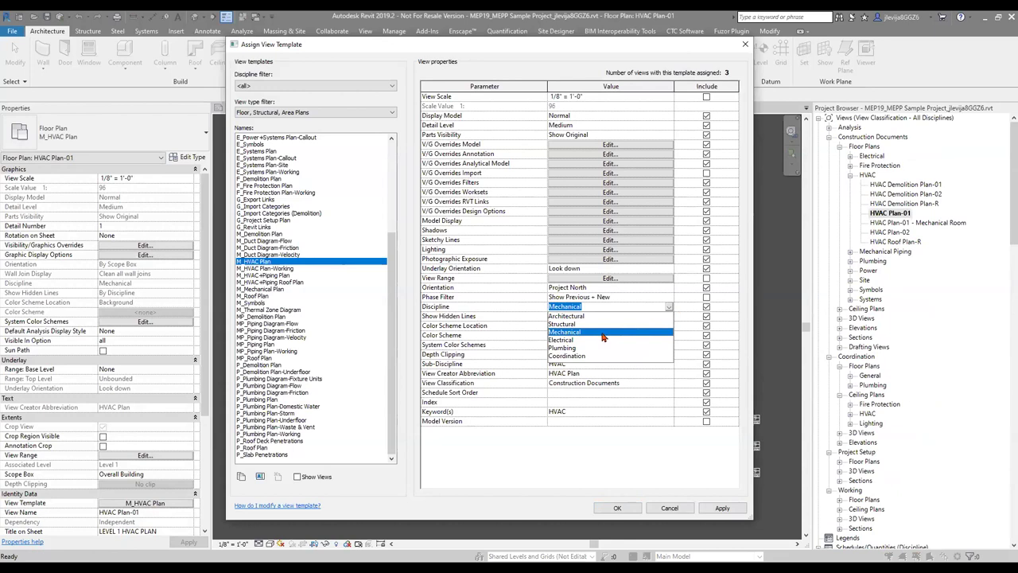
{"action": "left_click", "coordinate": [672, 311]}
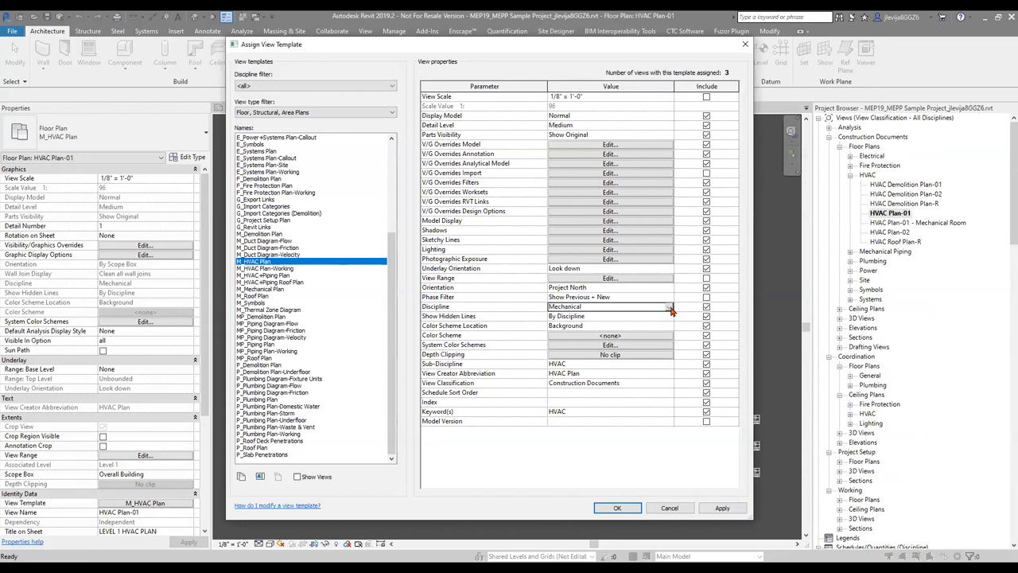
{"action": "left_click", "coordinate": [670, 366]}
{"action": "left_click", "coordinate": [670, 366]}
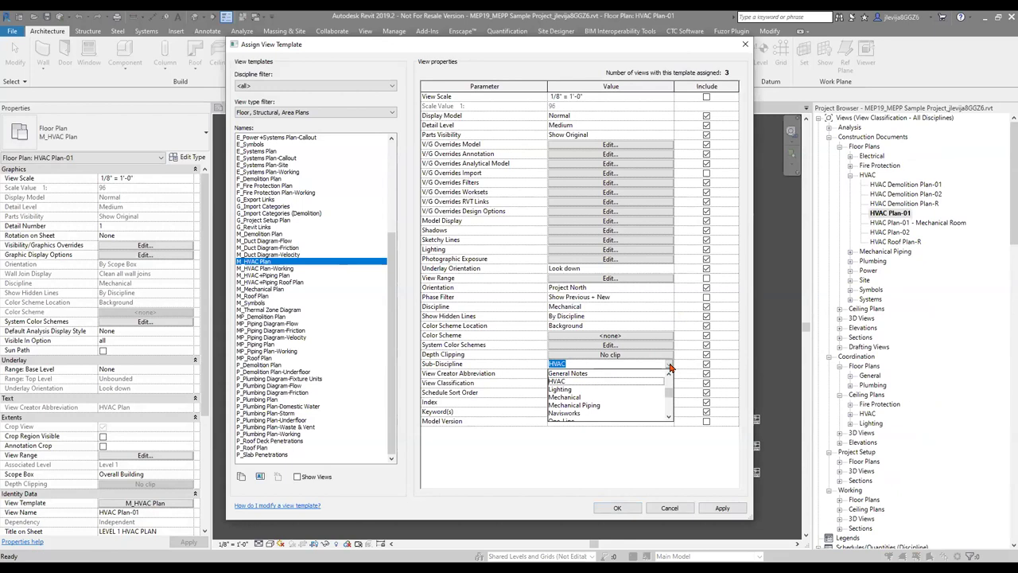
{"action": "left_click", "coordinate": [618, 366]}
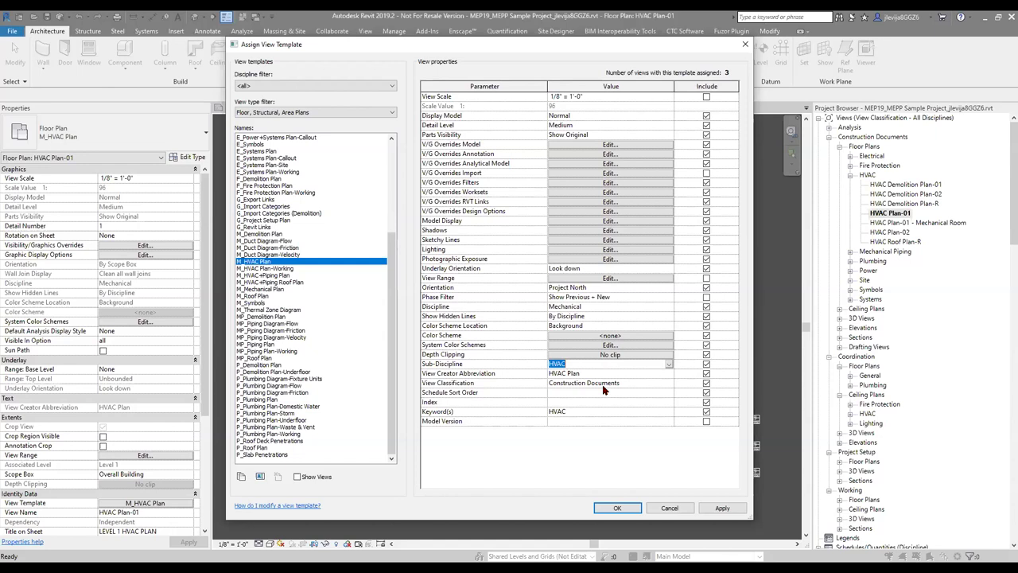
{"action": "left_click", "coordinate": [670, 309]}
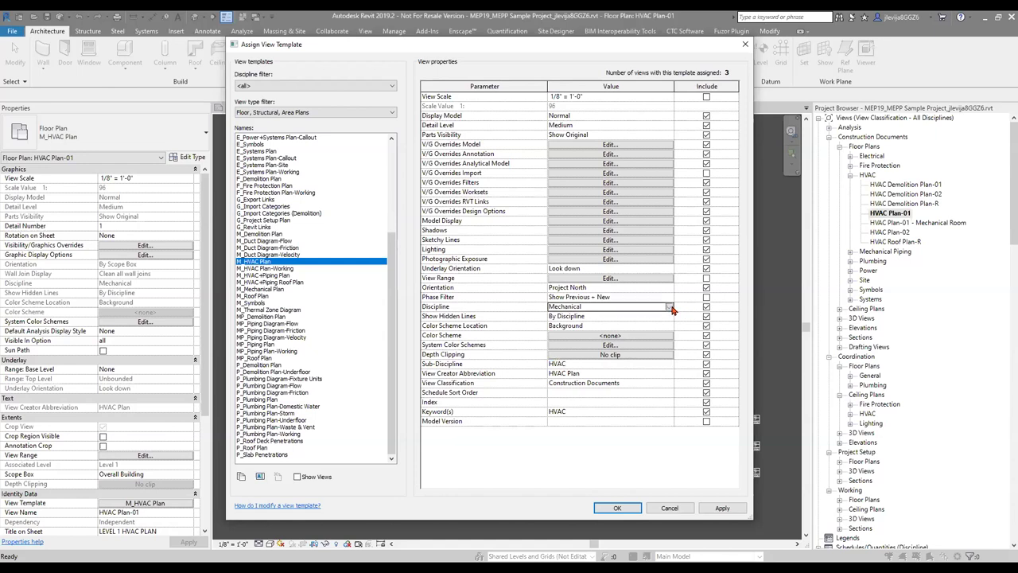
{"action": "left_click", "coordinate": [671, 309]}
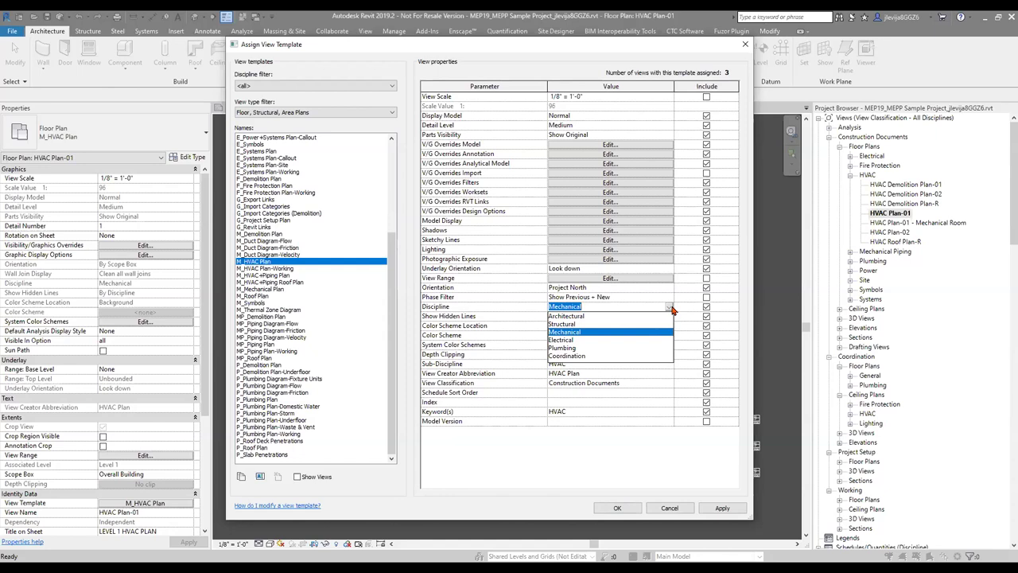
Leave the Discipline of the M_HVAC Plan view template set to Mechanical and close the template settings.
{"action": "left_click", "coordinate": [613, 306]}
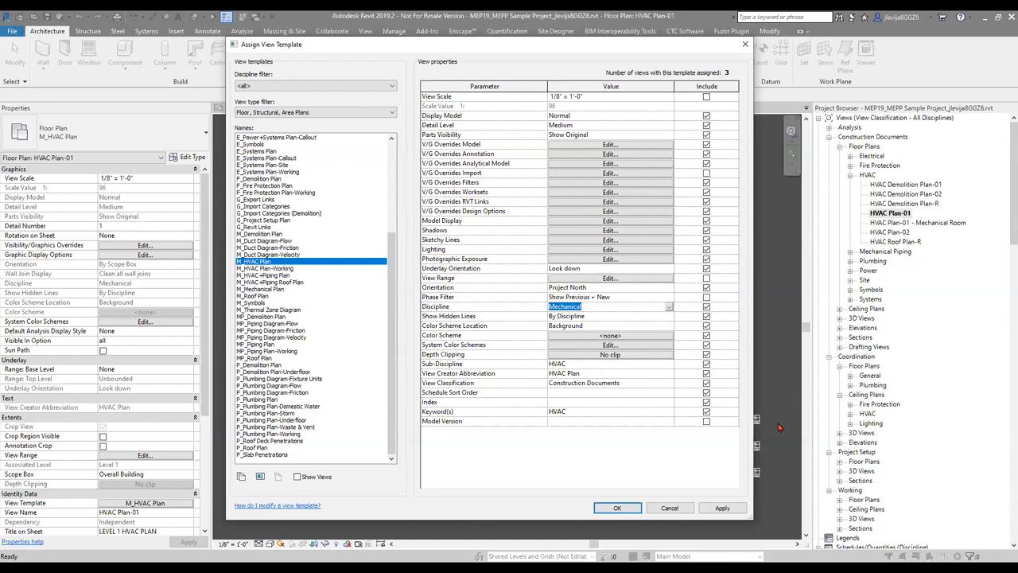
{"action": "left_click", "coordinate": [629, 510]}
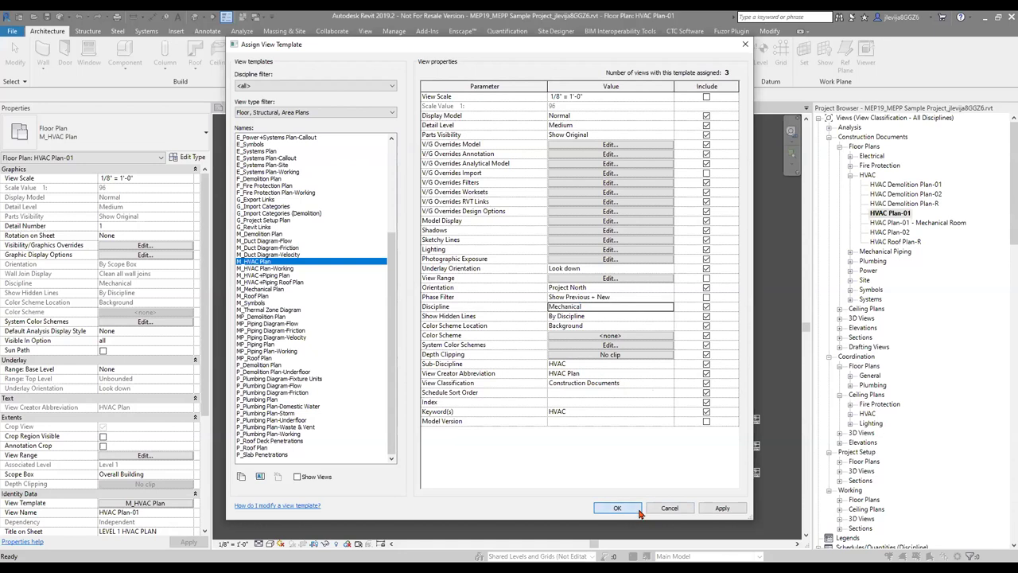
{"action": "left_click", "coordinate": [617, 508]}
Examine the sheets in the Project Browser's discipline folders, from Electrical through Fire Protection and Mechanical to Plumbing.
{"action": "scroll", "coordinate": [1004, 213], "scroll_direction": "down", "scroll_amount": 2}
{"action": "scroll", "coordinate": [1002, 213], "scroll_direction": "down", "scroll_amount": 10}
{"action": "scroll", "coordinate": [1003, 294], "scroll_direction": "down", "scroll_amount": 3}
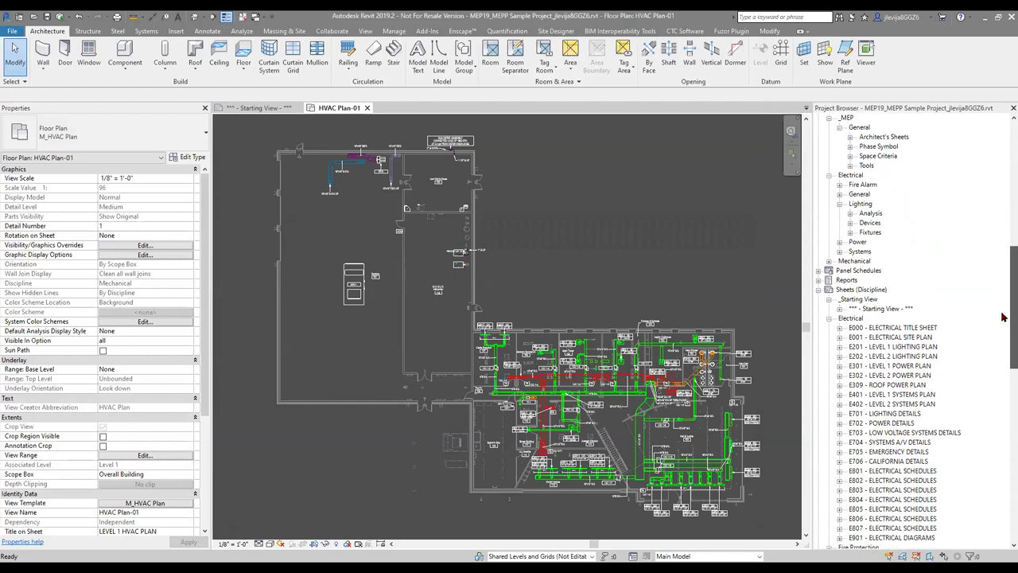
{"action": "scroll", "coordinate": [1002, 316], "scroll_direction": "down", "scroll_amount": 1}
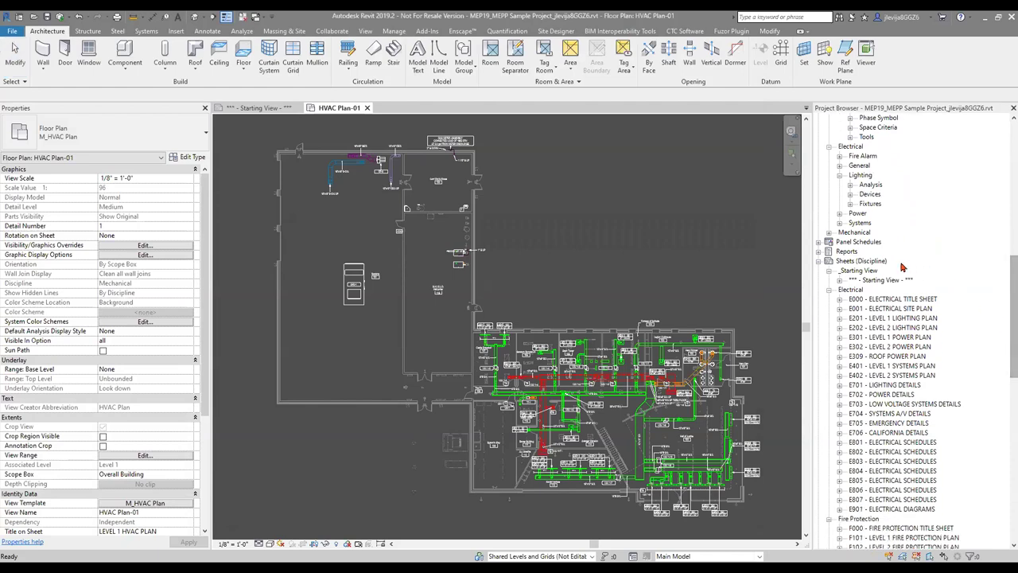
{"action": "scroll", "coordinate": [1002, 322], "scroll_direction": "down", "scroll_amount": 2}
{"action": "scroll", "coordinate": [1002, 323], "scroll_direction": "down", "scroll_amount": 2}
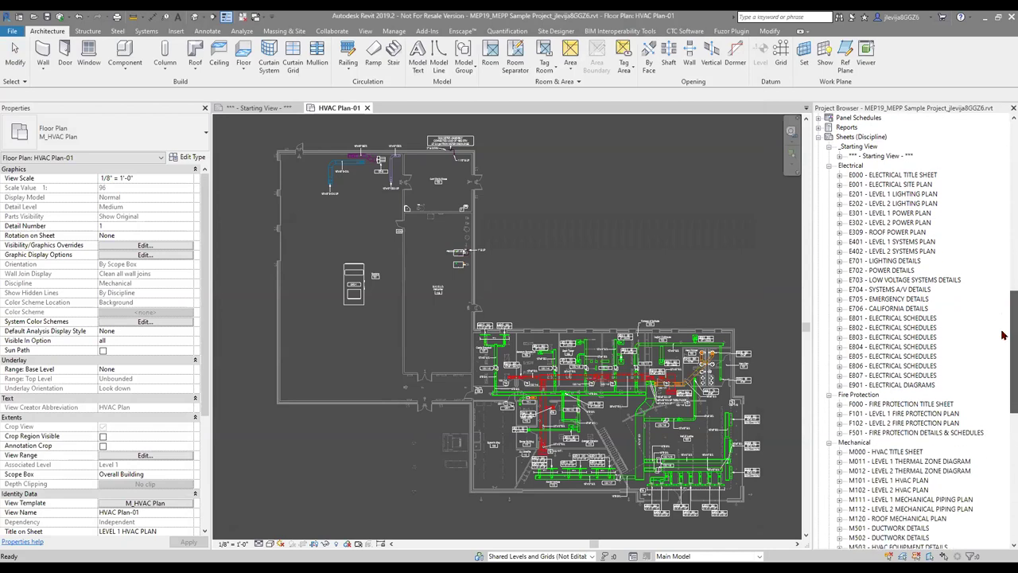
{"action": "left_click", "coordinate": [855, 139]}
{"action": "scroll", "coordinate": [1002, 311], "scroll_direction": "down", "scroll_amount": 6}
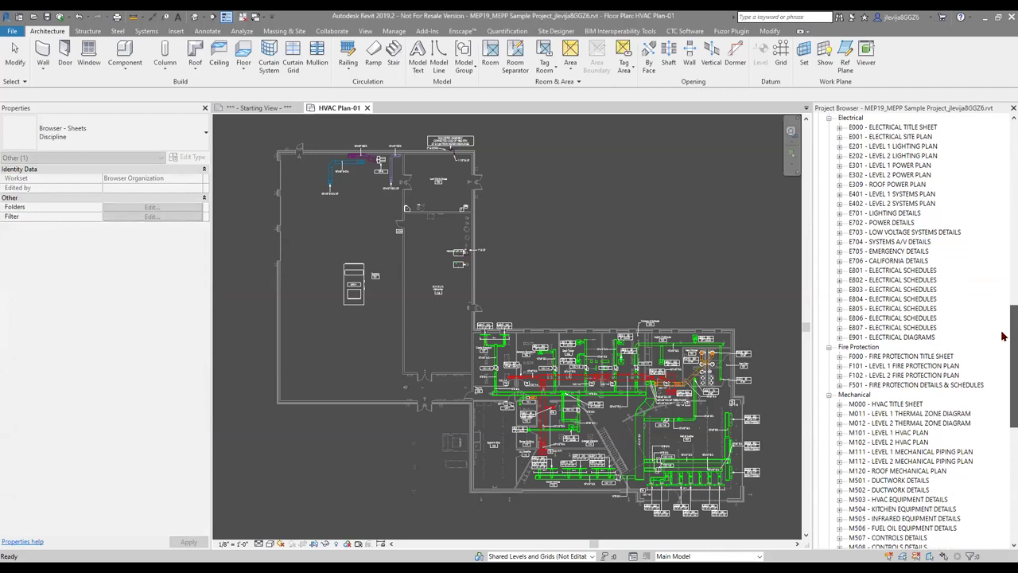
{"action": "scroll", "coordinate": [1002, 375], "scroll_direction": "down", "scroll_amount": 8}
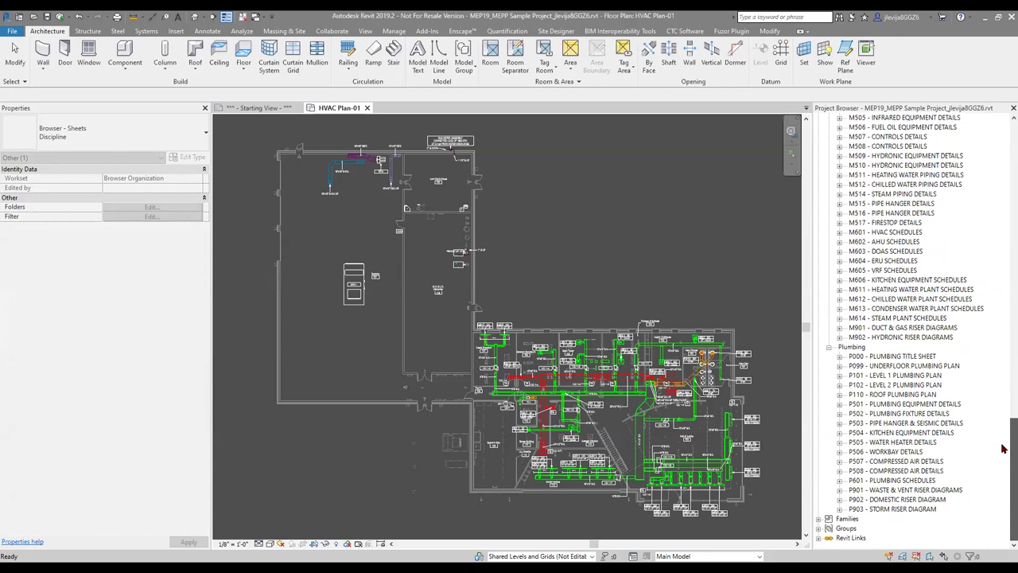
{"action": "scroll", "coordinate": [1002, 448], "scroll_direction": "up", "scroll_amount": 4}
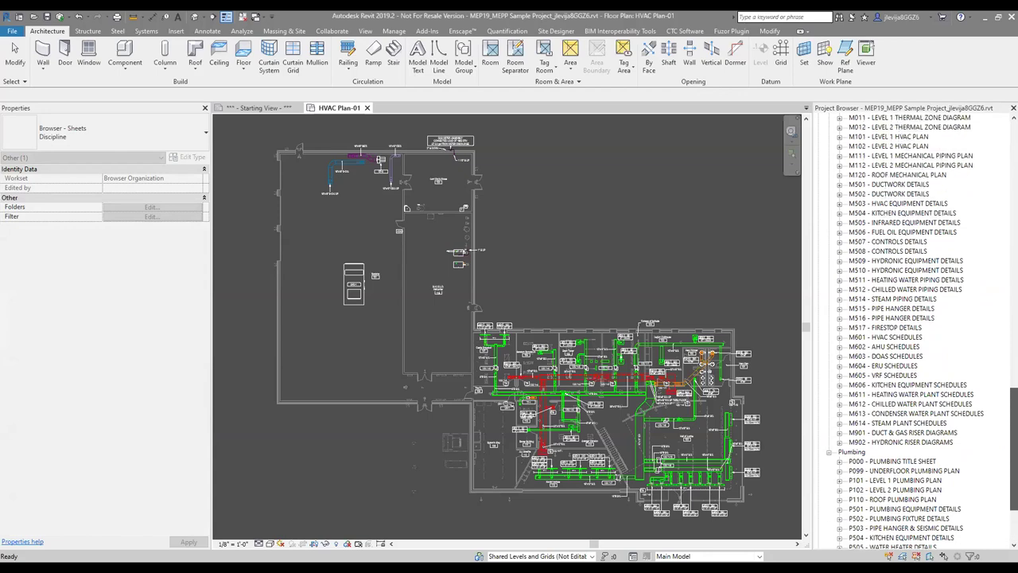
{"action": "scroll", "coordinate": [1001, 331], "scroll_direction": "up", "scroll_amount": 5}
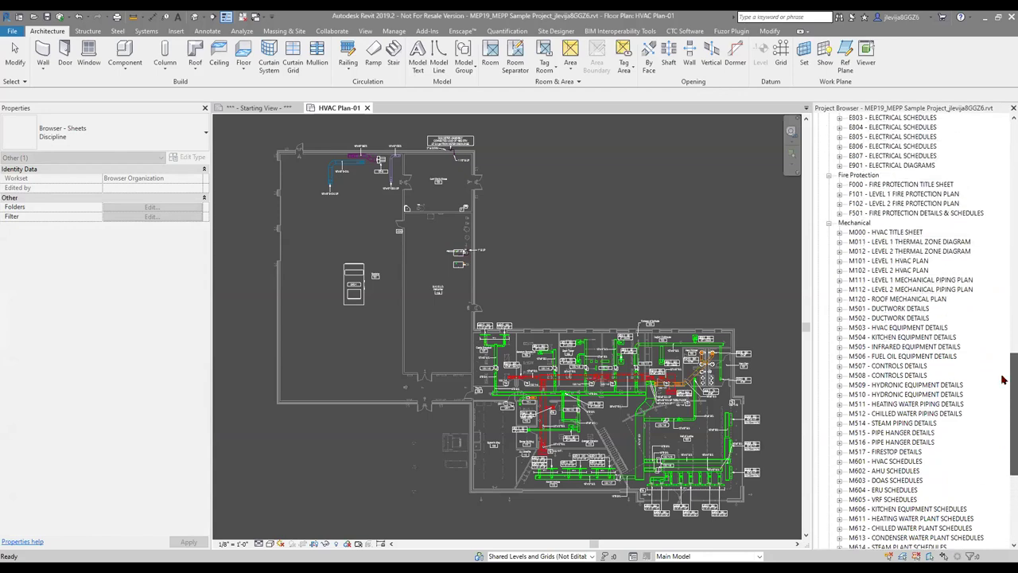
{"action": "scroll", "coordinate": [1000, 330], "scroll_direction": "up", "scroll_amount": 9}
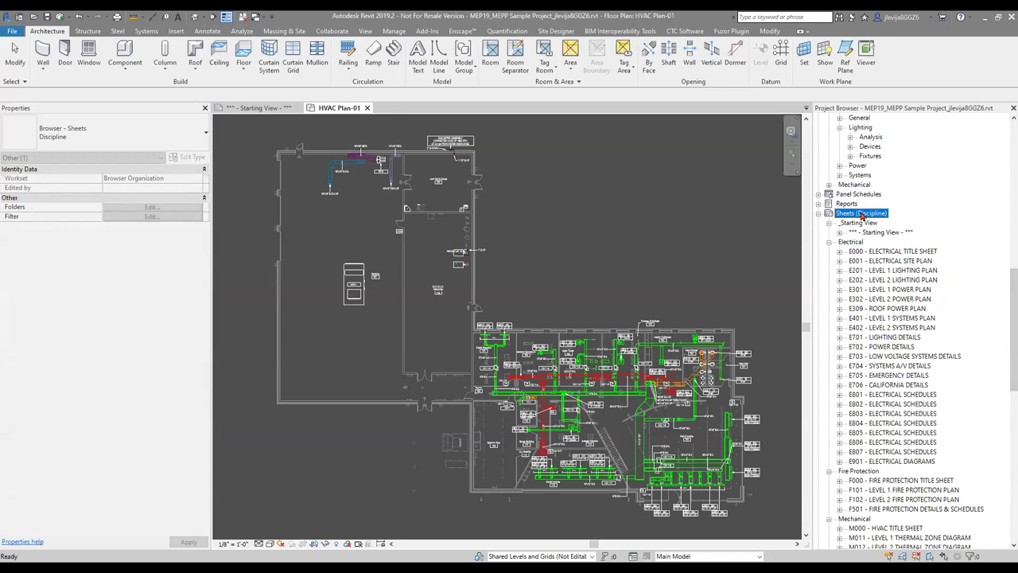
Review the grouping and sorting rules of the Discipline sheet organization scheme, leaving the scheme unedited.
{"action": "right_click", "coordinate": [861, 216]}
{"action": "left_click", "coordinate": [888, 236]}
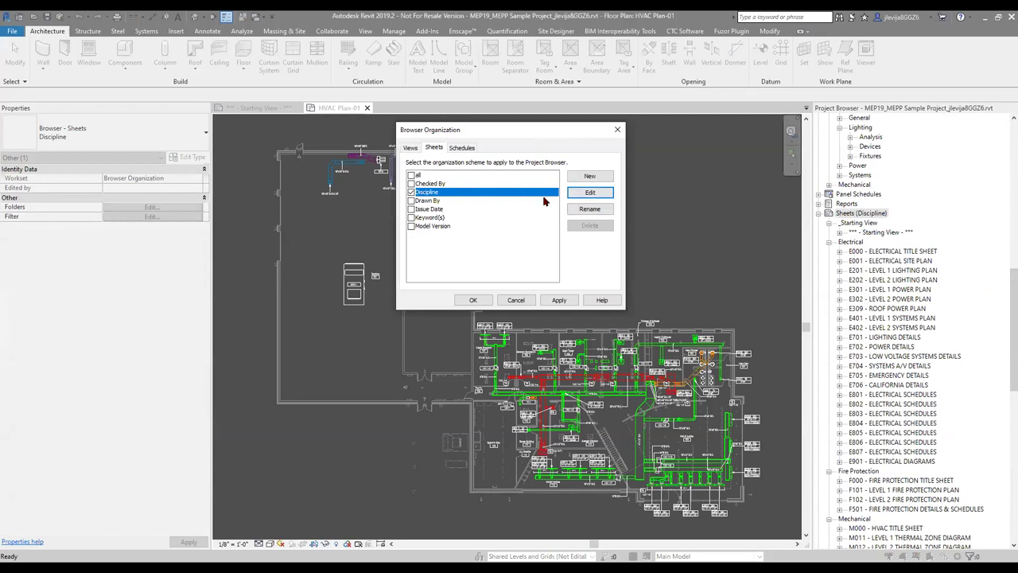
{"action": "left_click", "coordinate": [588, 193]}
{"action": "left_click", "coordinate": [694, 120]}
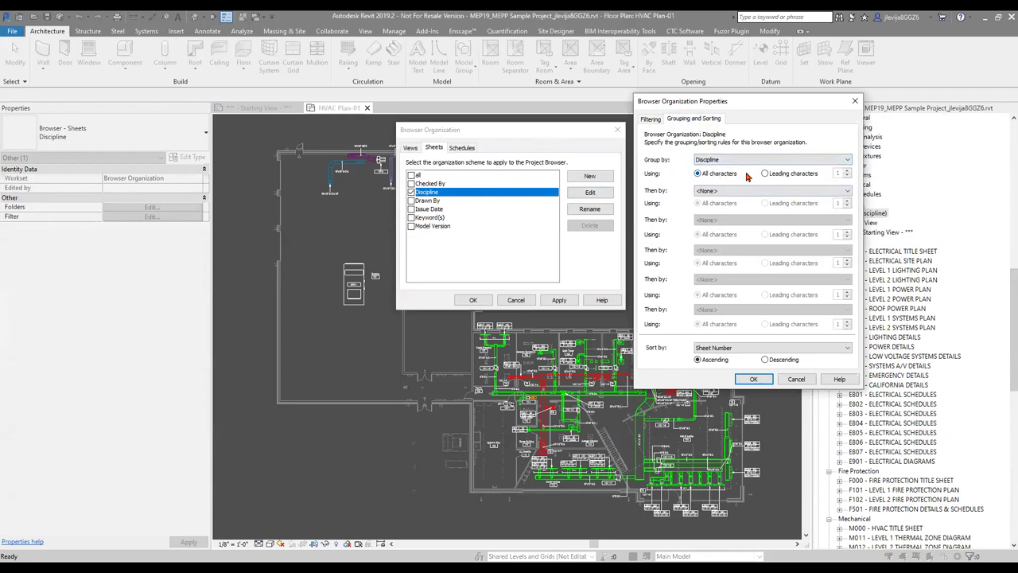
{"action": "left_click", "coordinate": [795, 379]}
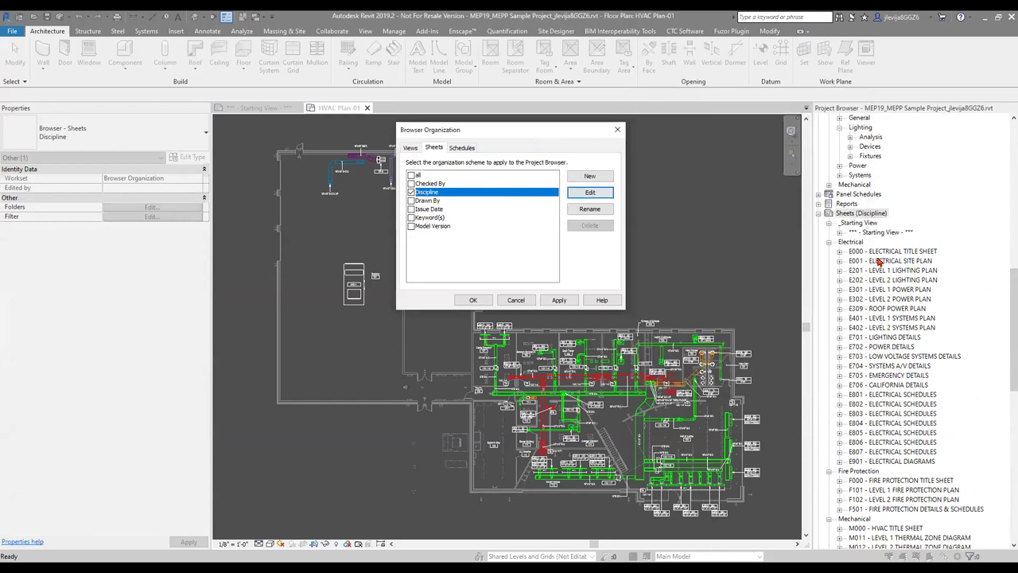
{"action": "left_click", "coordinate": [473, 300]}
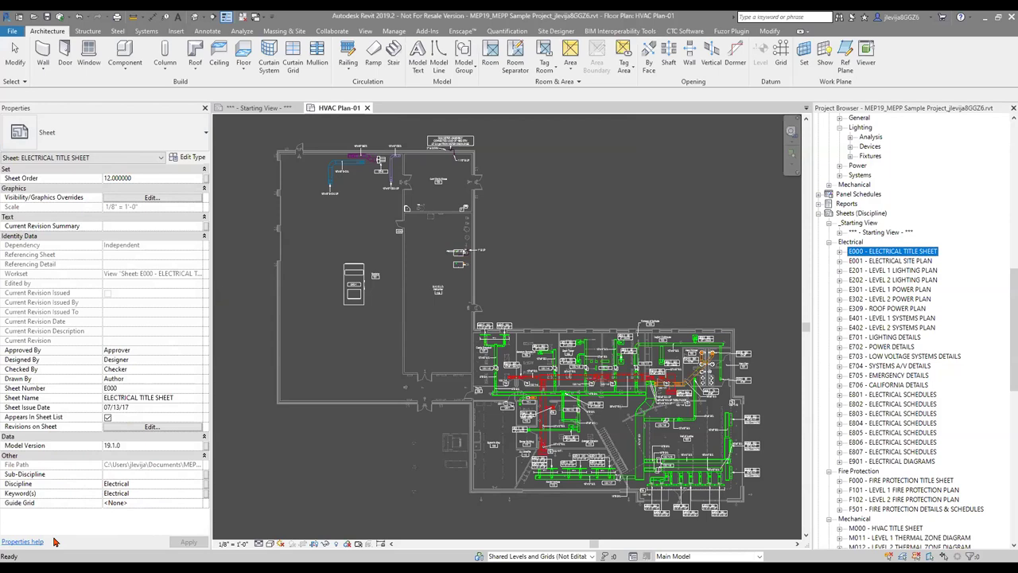
Check the available Discipline choices in the properties of sheet E000 - ELECTRICAL TITLE SHEET, keeping Electrical.
{"action": "left_click", "coordinate": [198, 486]}
{"action": "left_click", "coordinate": [198, 485]}
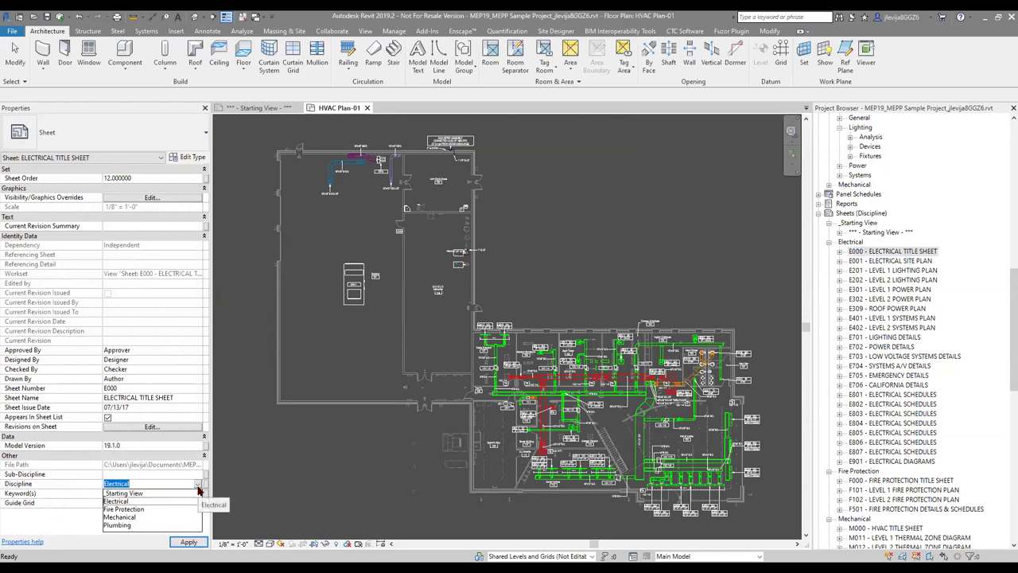
{"action": "left_click", "coordinate": [198, 486]}
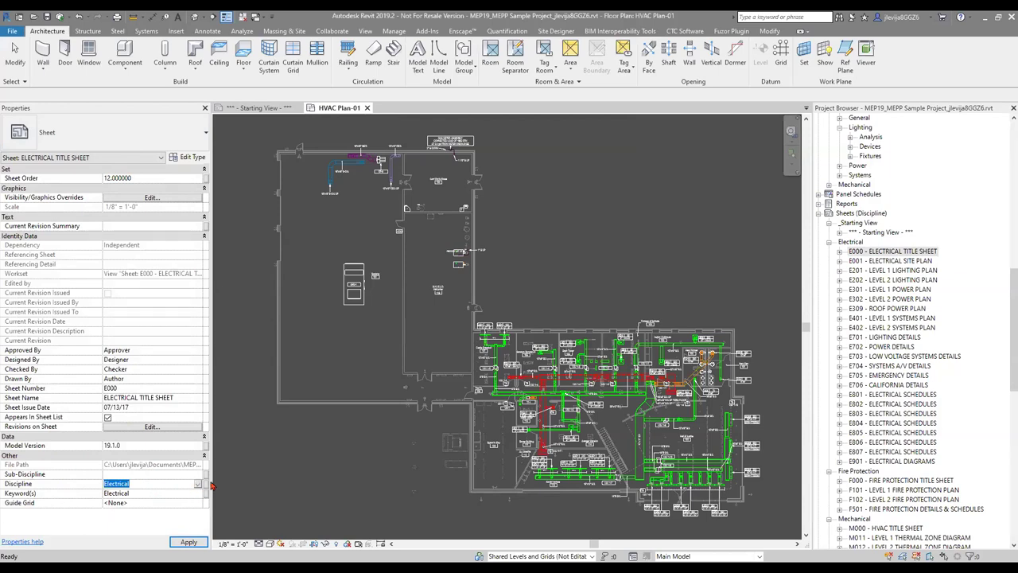
Apply the Checked By organization scheme to the sheets in the Project Browser.
{"action": "right_click", "coordinate": [860, 214]}
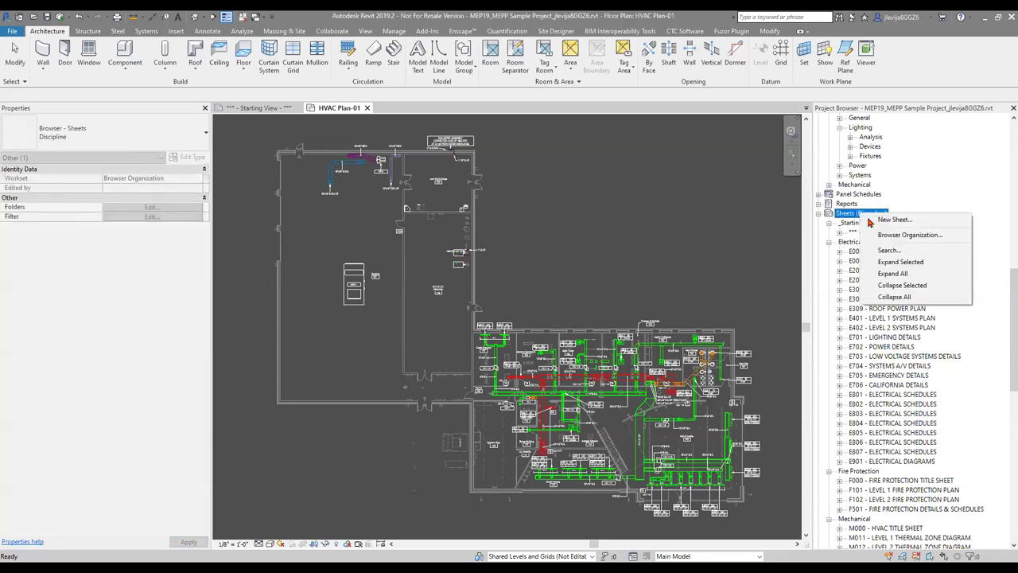
{"action": "left_click", "coordinate": [891, 232]}
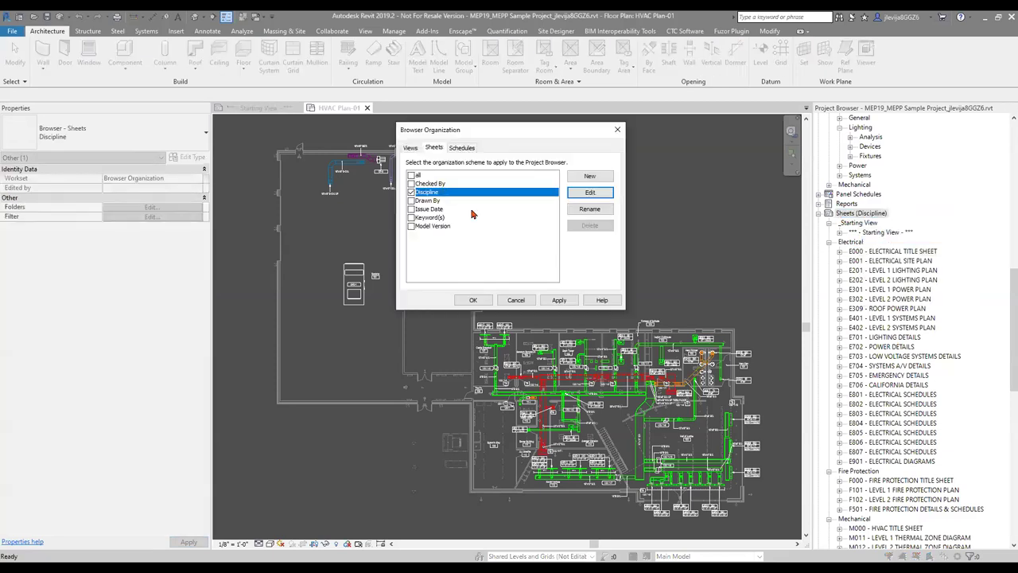
{"action": "left_click", "coordinate": [412, 184]}
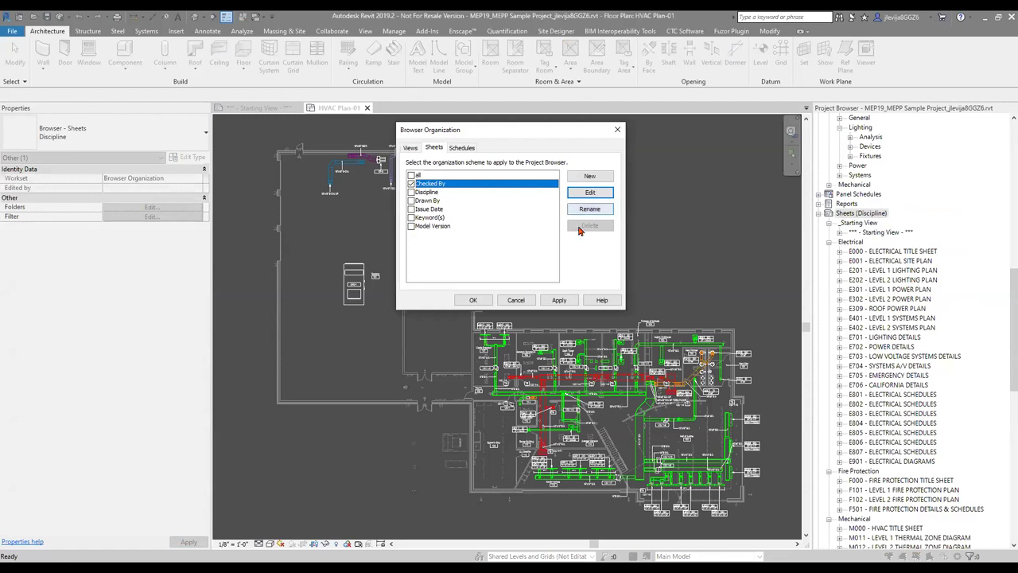
{"action": "left_click", "coordinate": [559, 300]}
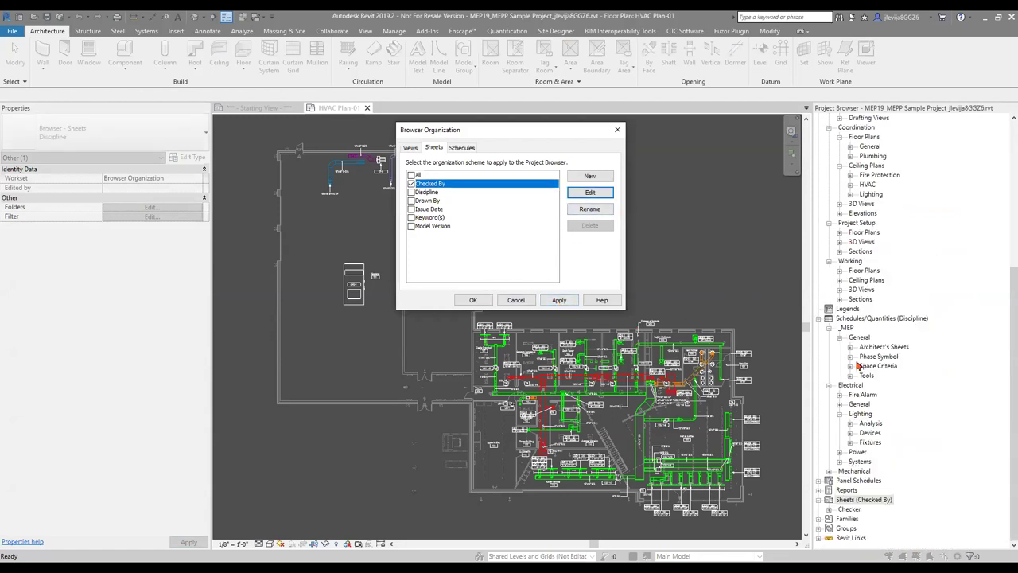
{"action": "left_click", "coordinate": [471, 301]}
Expand the Checker folder and examine the sheets grouped under it.
{"action": "left_click", "coordinate": [828, 510]}
{"action": "scroll", "coordinate": [856, 427], "scroll_direction": "down", "scroll_amount": 2}
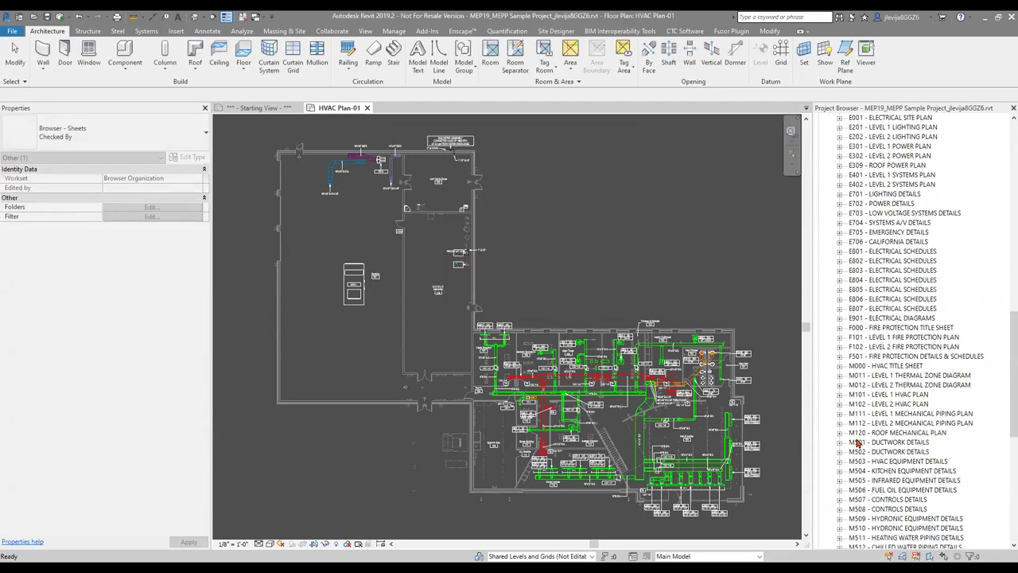
{"action": "scroll", "coordinate": [856, 427], "scroll_direction": "down", "scroll_amount": 5}
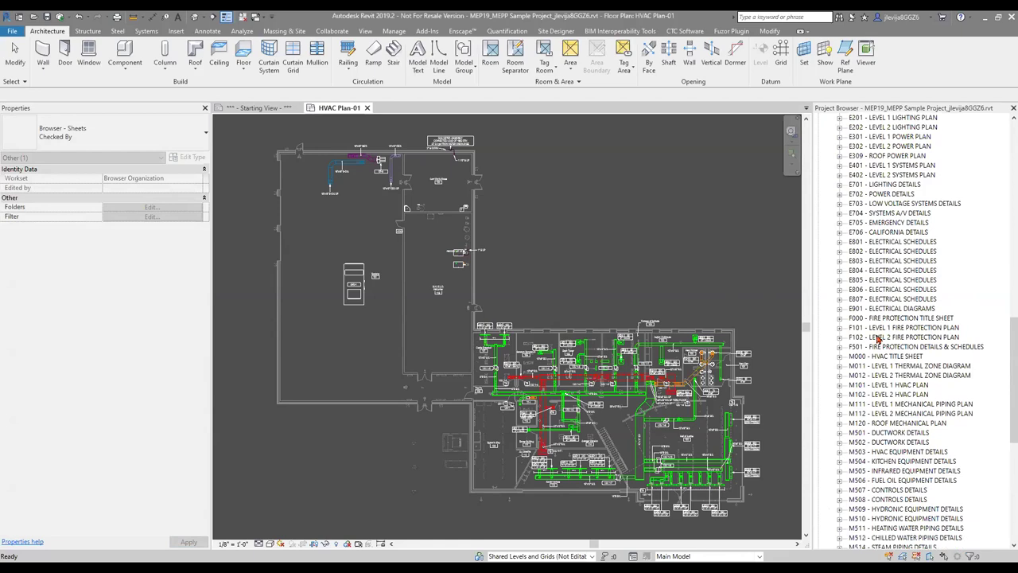
{"action": "scroll", "coordinate": [871, 348], "scroll_direction": "up", "scroll_amount": 4}
{"action": "scroll", "coordinate": [871, 348], "scroll_direction": "up", "scroll_amount": 2}
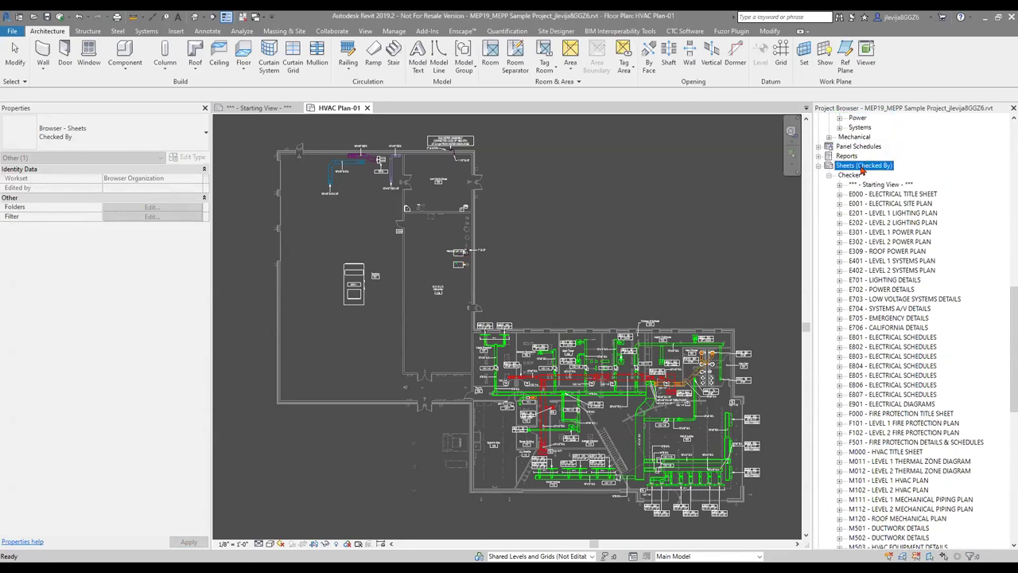
Review the Issue Date sheet scheme's grouping and sorting rules, and apply that scheme to the sheets.
{"action": "right_click", "coordinate": [862, 168]}
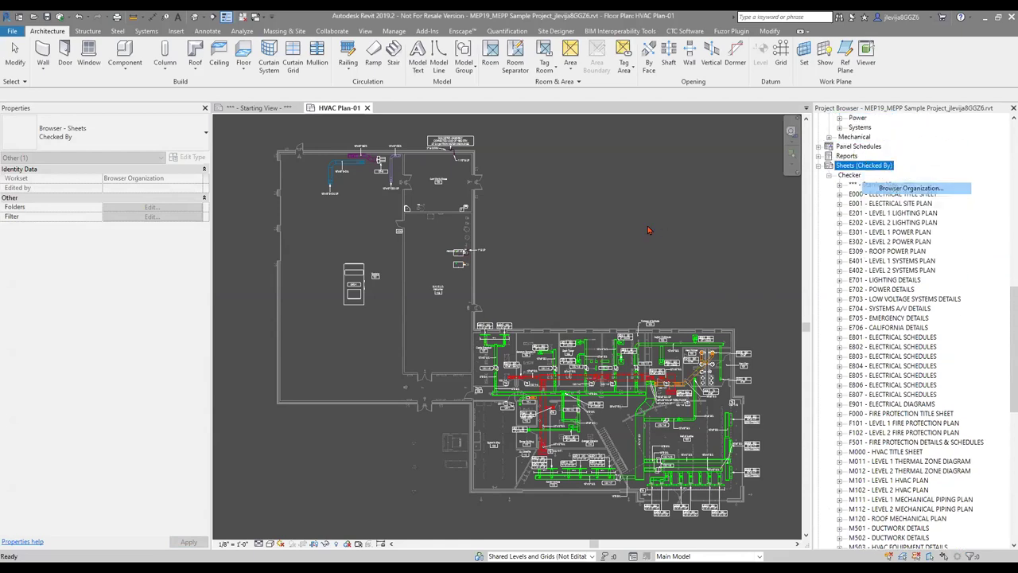
{"action": "left_click", "coordinate": [898, 188]}
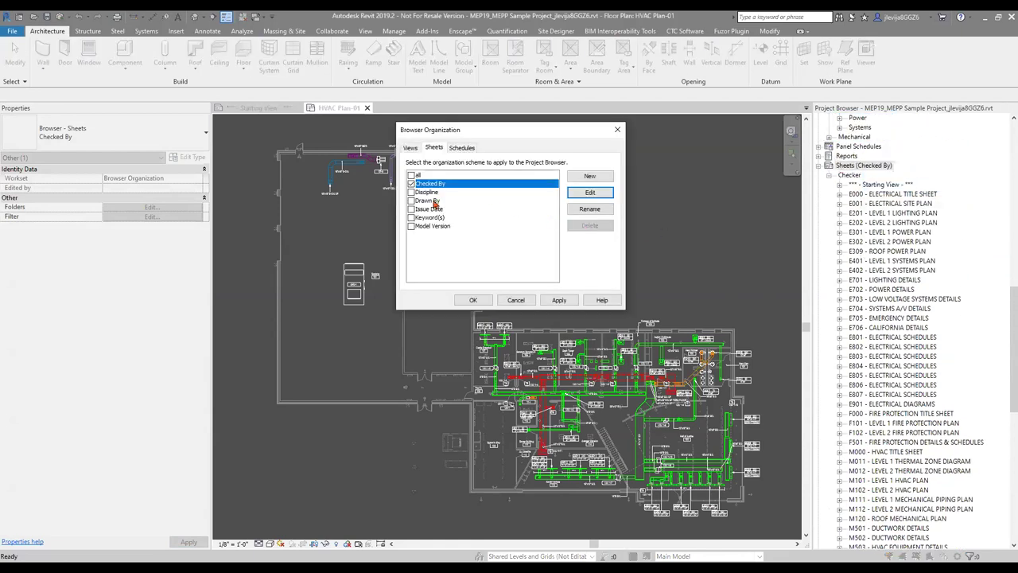
{"action": "left_click", "coordinate": [411, 208]}
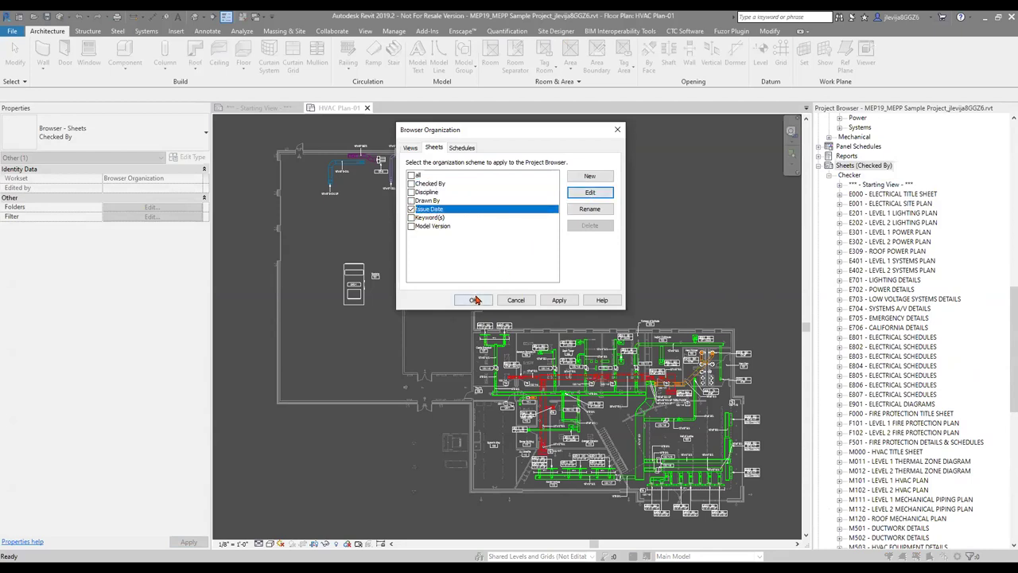
{"action": "left_click", "coordinate": [588, 193]}
{"action": "left_click", "coordinate": [697, 120]}
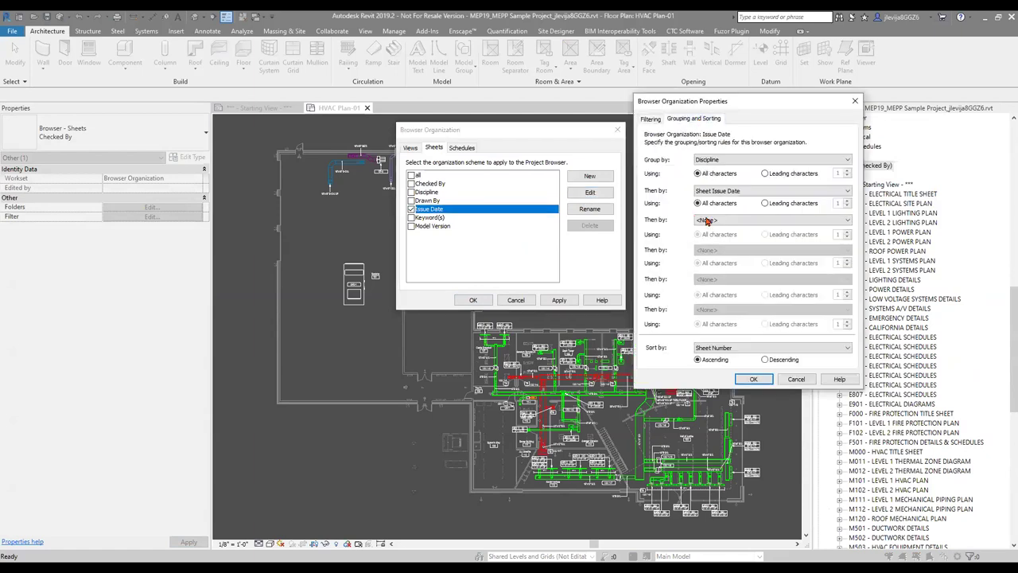
{"action": "left_click", "coordinate": [753, 378]}
{"action": "key", "text": "Return"}
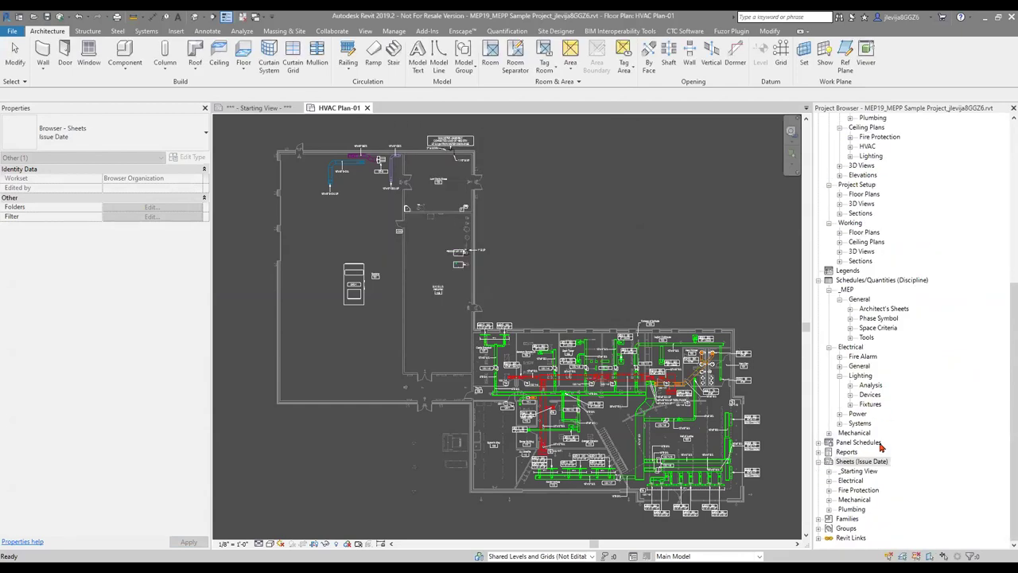
Expand the Electrical, Fire Protection, Mechanical and Plumbing sheet folders and examine the sheets under Mechanical's 04/29/15 issue date.
{"action": "left_click", "coordinate": [829, 481]}
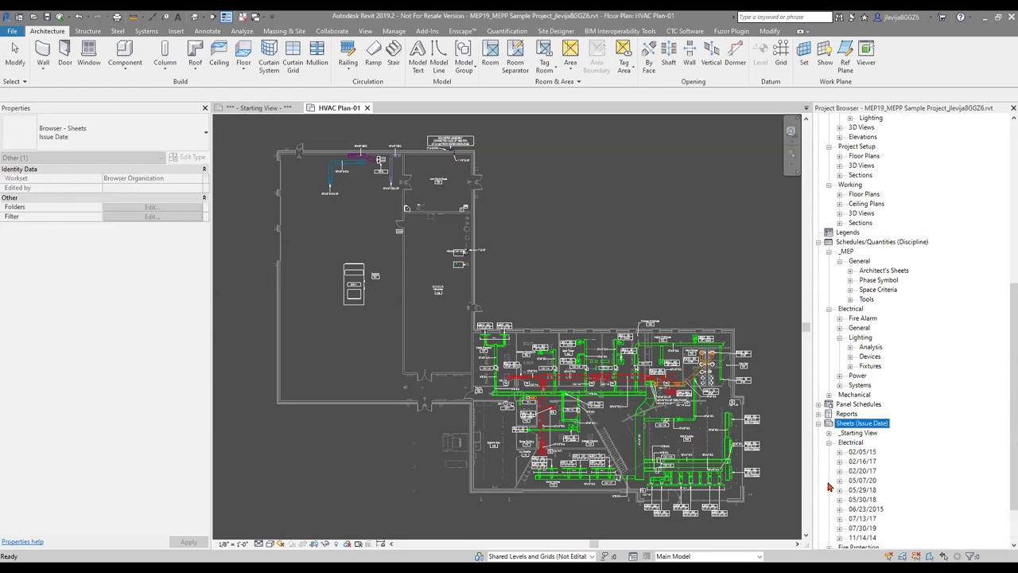
{"action": "scroll", "coordinate": [832, 496], "scroll_direction": "down", "scroll_amount": 2}
{"action": "left_click", "coordinate": [829, 491]}
{"action": "scroll", "coordinate": [829, 500], "scroll_direction": "down", "scroll_amount": 2}
{"action": "left_click", "coordinate": [829, 500]}
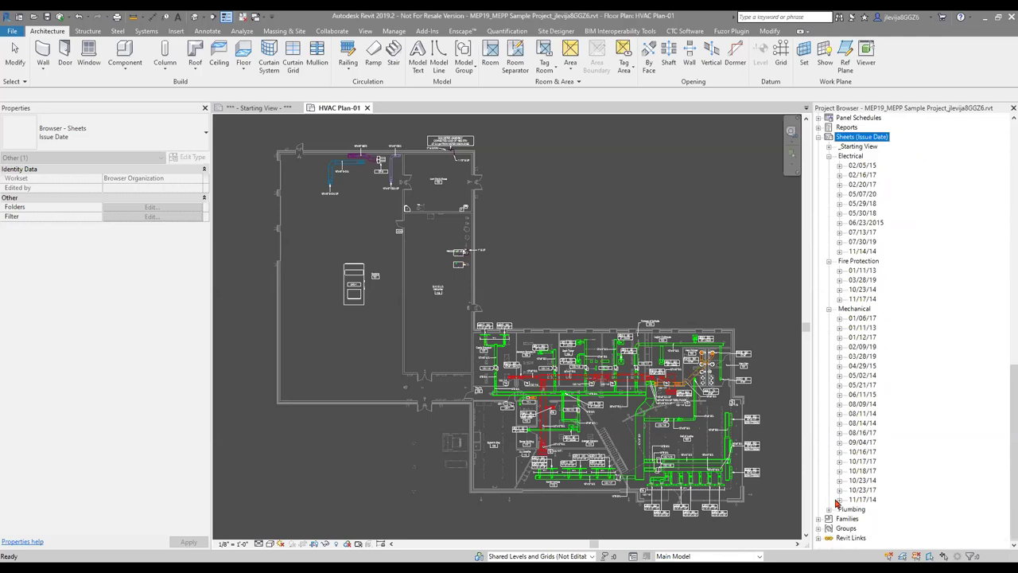
{"action": "left_click", "coordinate": [829, 510]}
{"action": "left_click", "coordinate": [840, 280]}
{"action": "left_click", "coordinate": [849, 290]}
{"action": "left_click", "coordinate": [849, 291]}
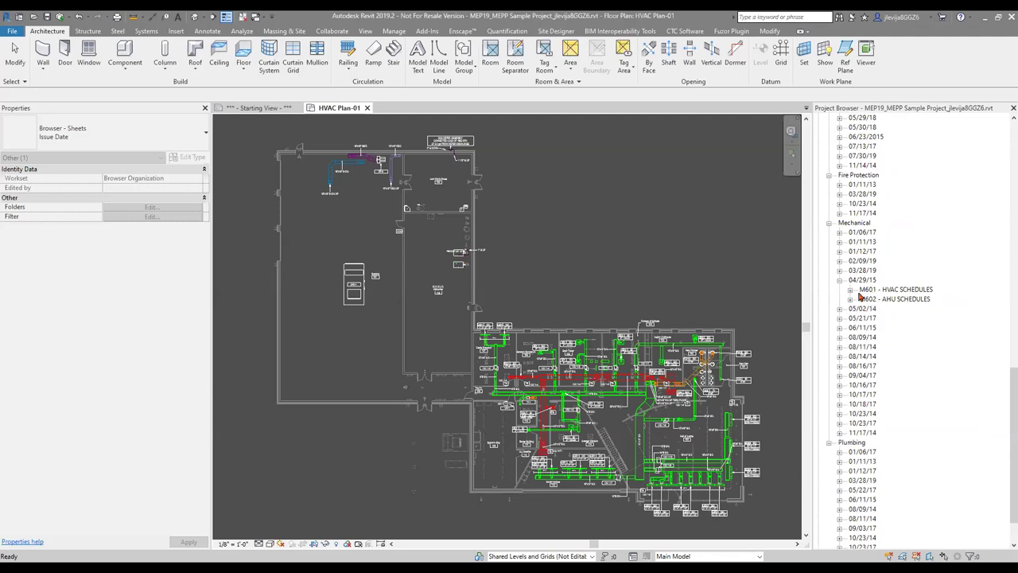
Apply the Discipline organization scheme to the sheets in the Project Browser.
{"action": "scroll", "coordinate": [859, 300], "scroll_direction": "up", "scroll_amount": 6}
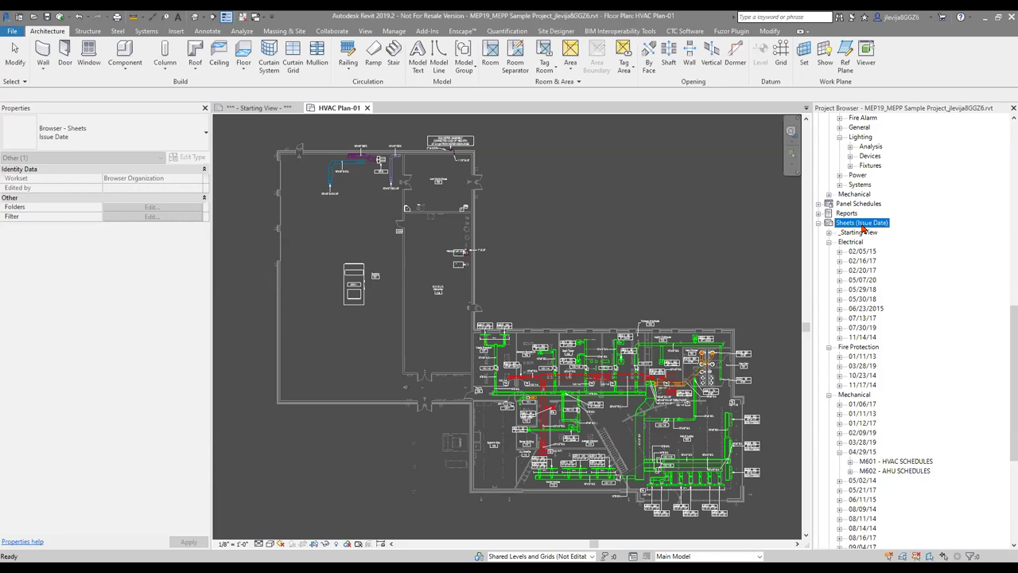
{"action": "right_click", "coordinate": [864, 229]}
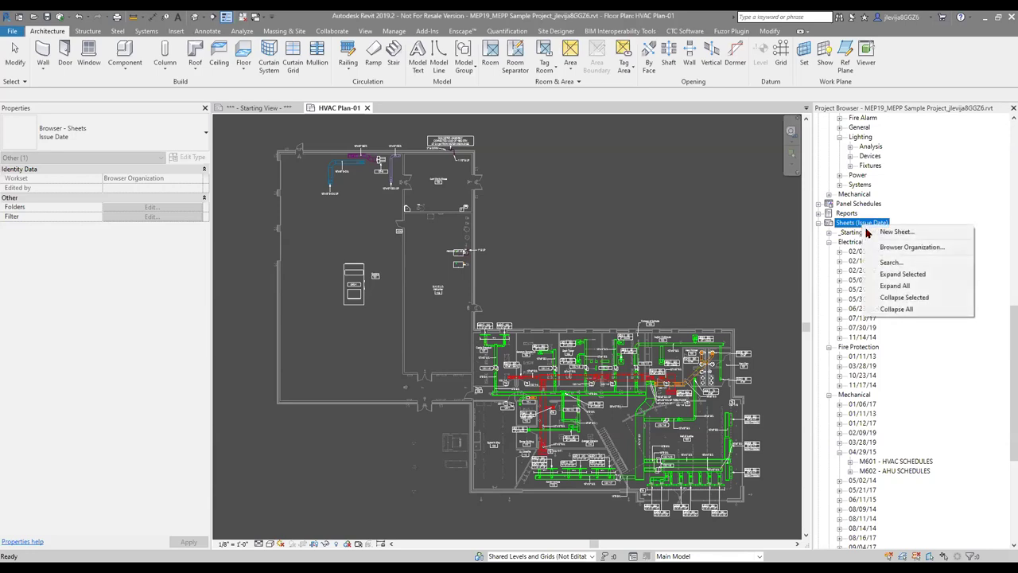
{"action": "left_click", "coordinate": [894, 248]}
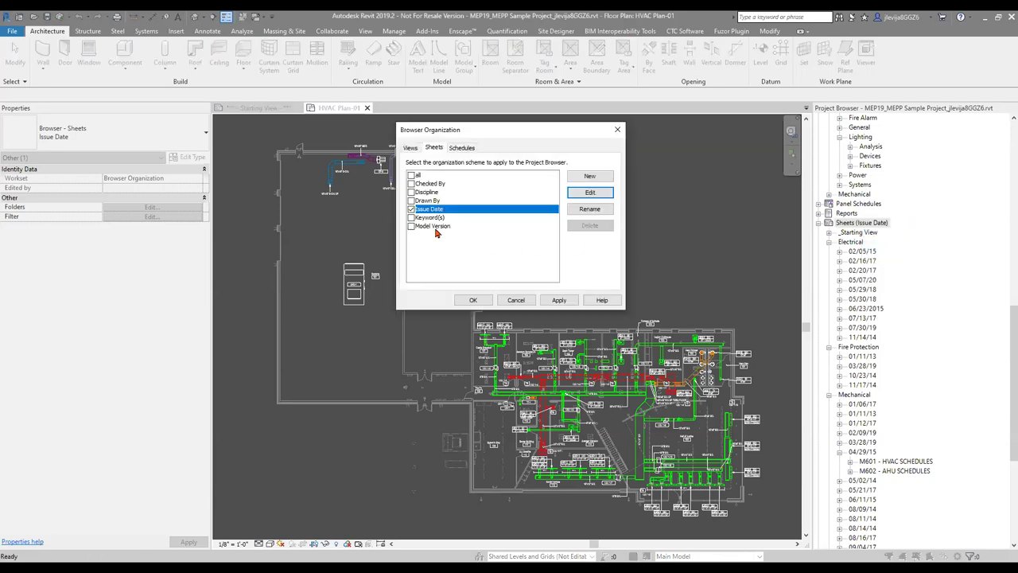
{"action": "left_click", "coordinate": [413, 193]}
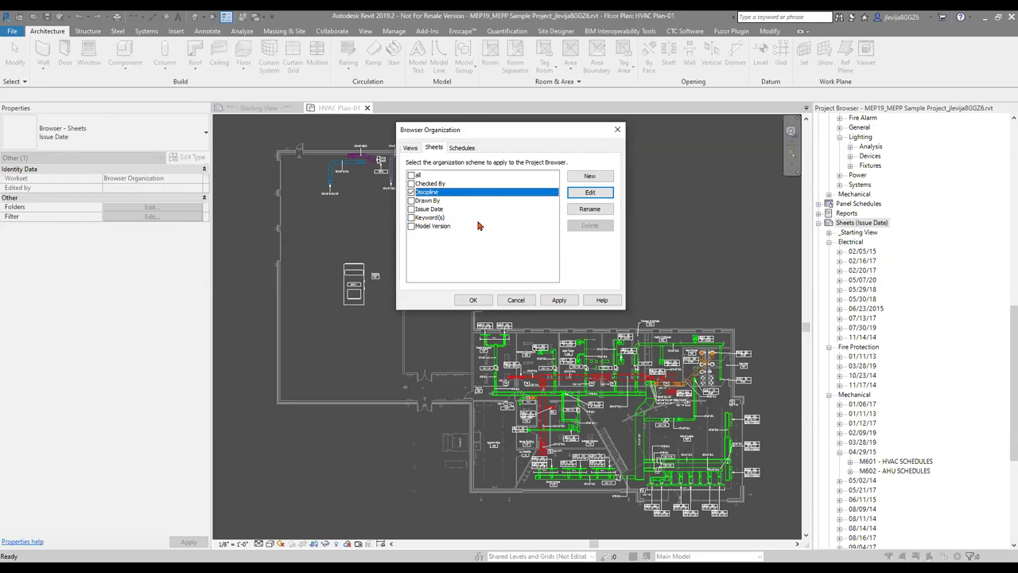
{"action": "left_click", "coordinate": [472, 300]}
{"action": "key", "text": "Return"}
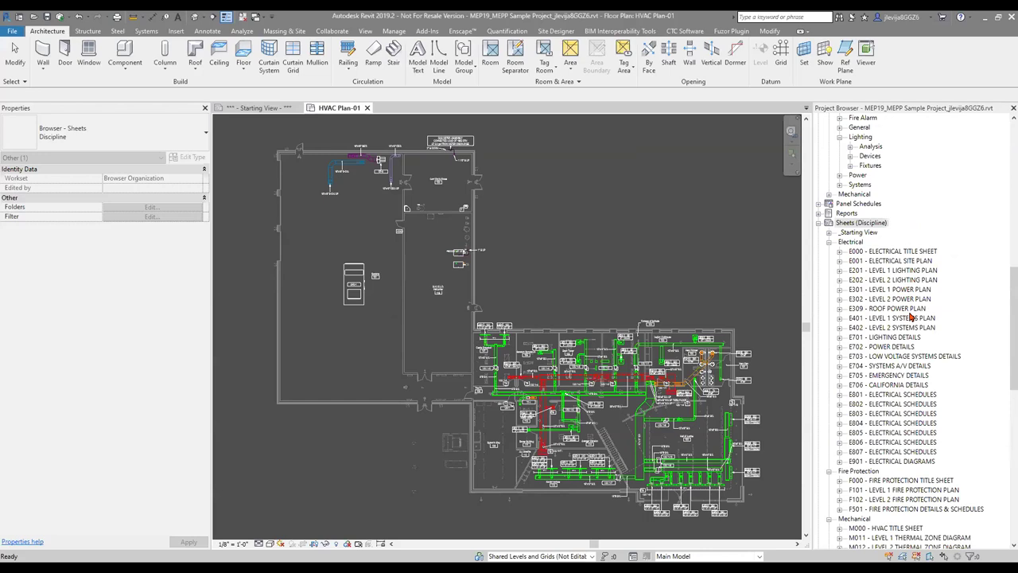
Examine the properties of the active HVAC floor plan, and of sheet E000 - ELECTRICAL TITLE SHEET including its Discipline.
{"action": "left_click", "coordinate": [736, 264]}
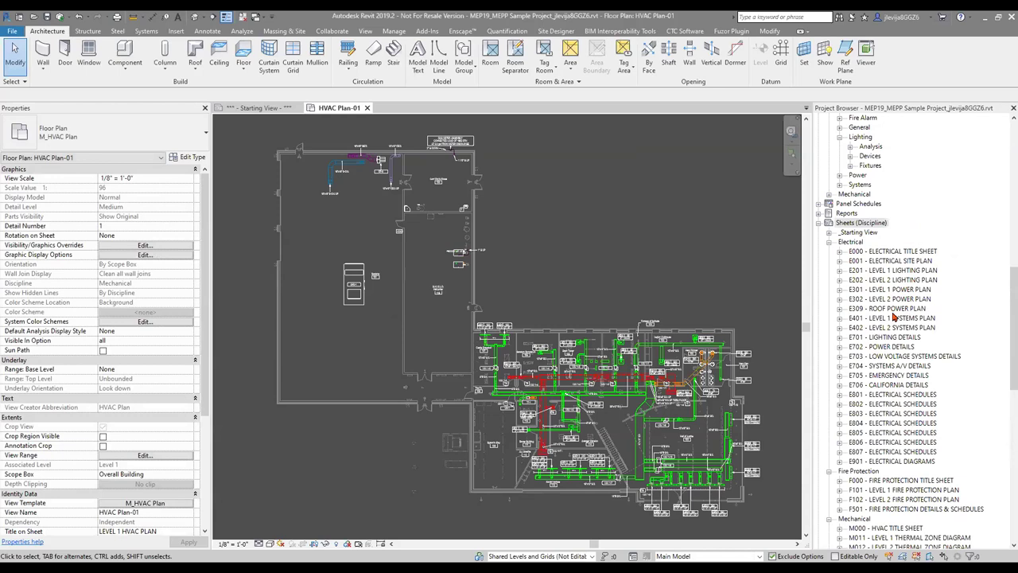
{"action": "scroll", "coordinate": [161, 481], "scroll_direction": "down", "scroll_amount": 2}
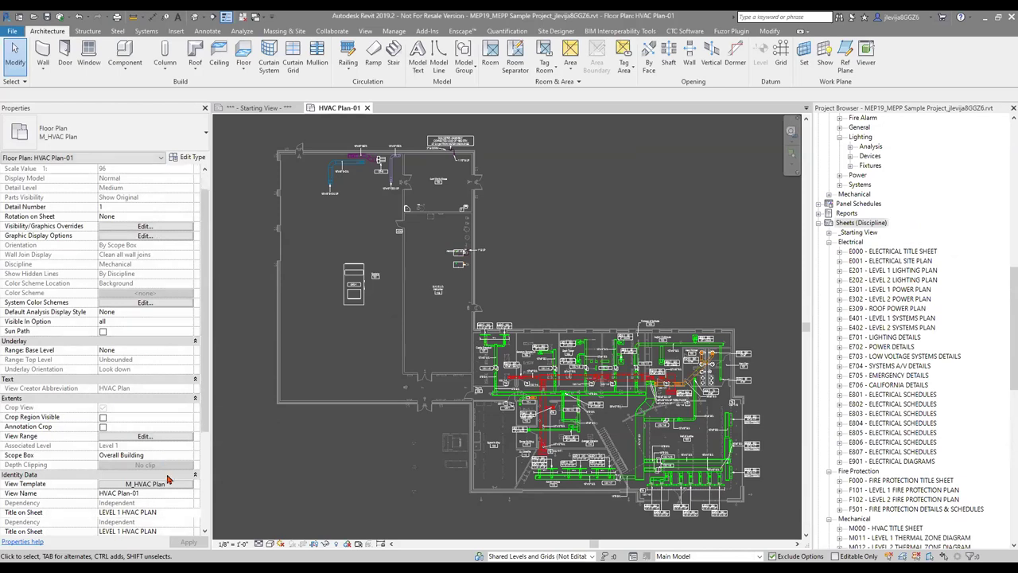
{"action": "left_click", "coordinate": [903, 253]}
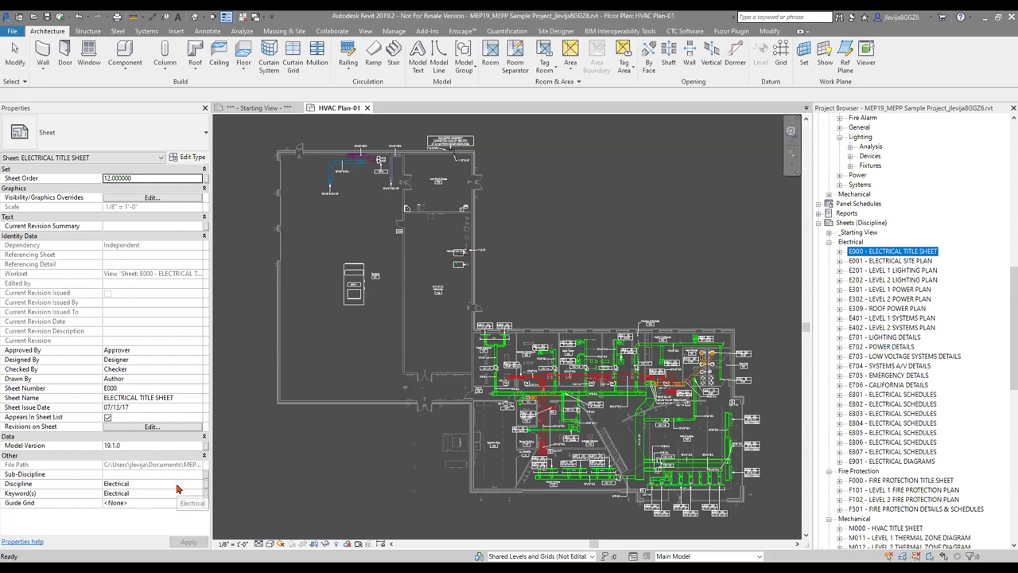
Open the browser organization settings from the sheets and compare the schemes offered for views, sheets and schedules.
{"action": "right_click", "coordinate": [867, 224]}
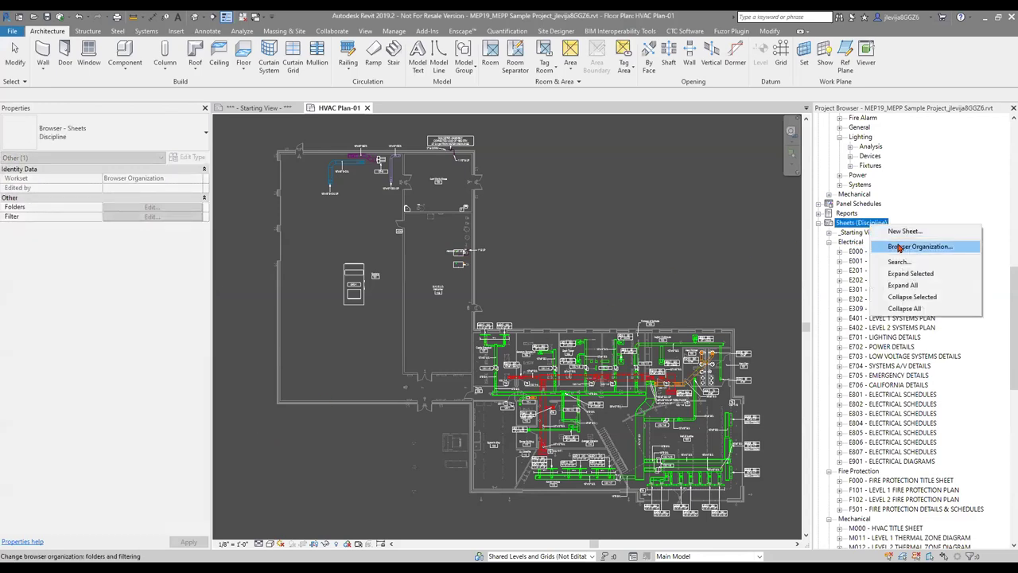
{"action": "left_click", "coordinate": [899, 248]}
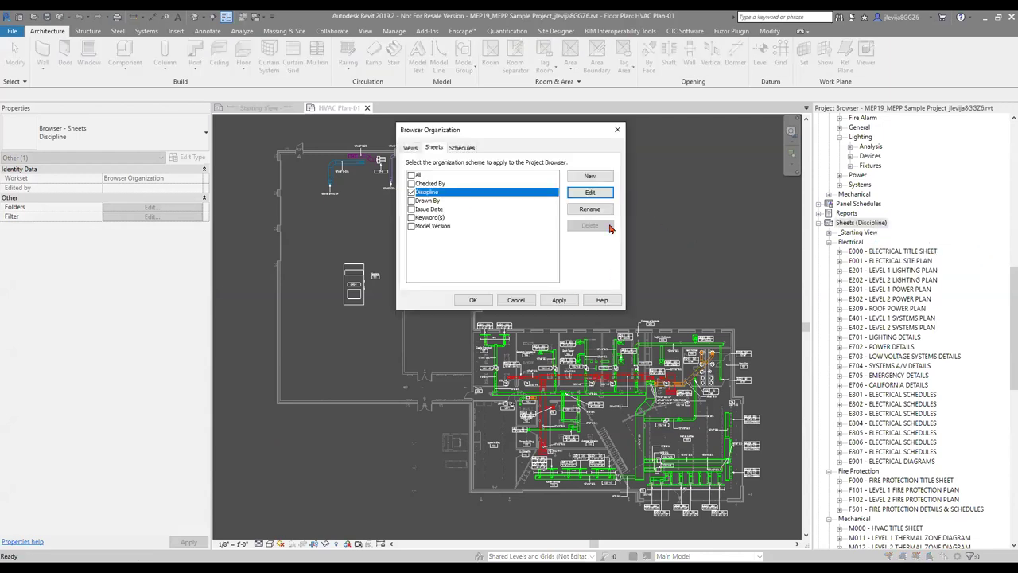
{"action": "left_click", "coordinate": [412, 147]}
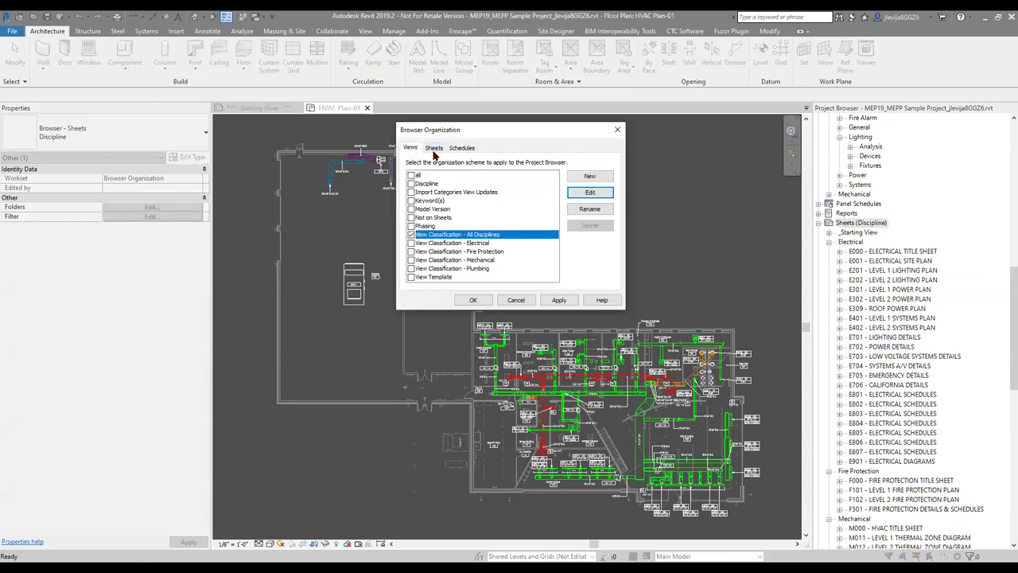
{"action": "left_click", "coordinate": [433, 149]}
{"action": "left_click", "coordinate": [463, 148]}
{"action": "left_click", "coordinate": [432, 148]}
{"action": "left_click", "coordinate": [412, 148]}
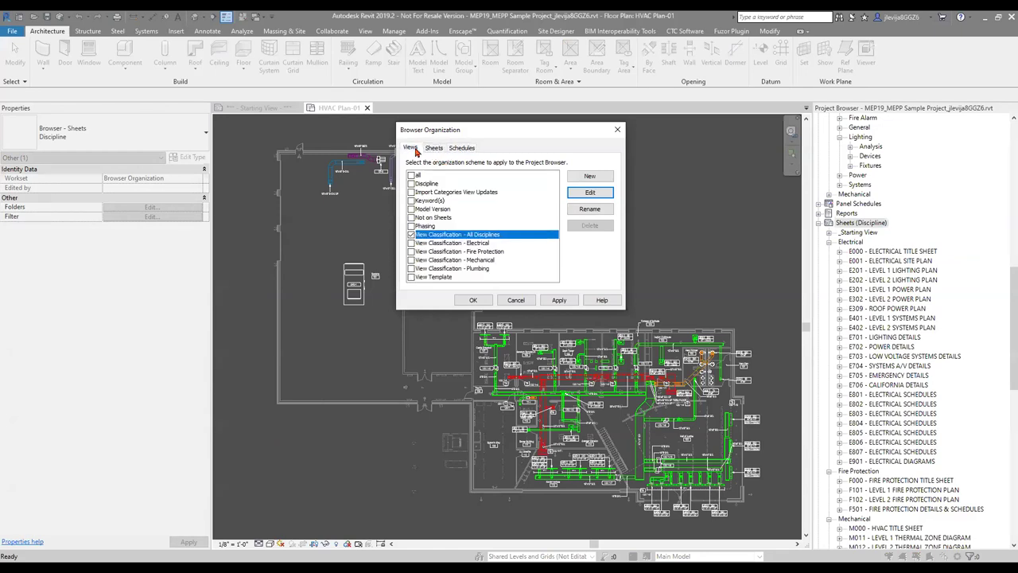
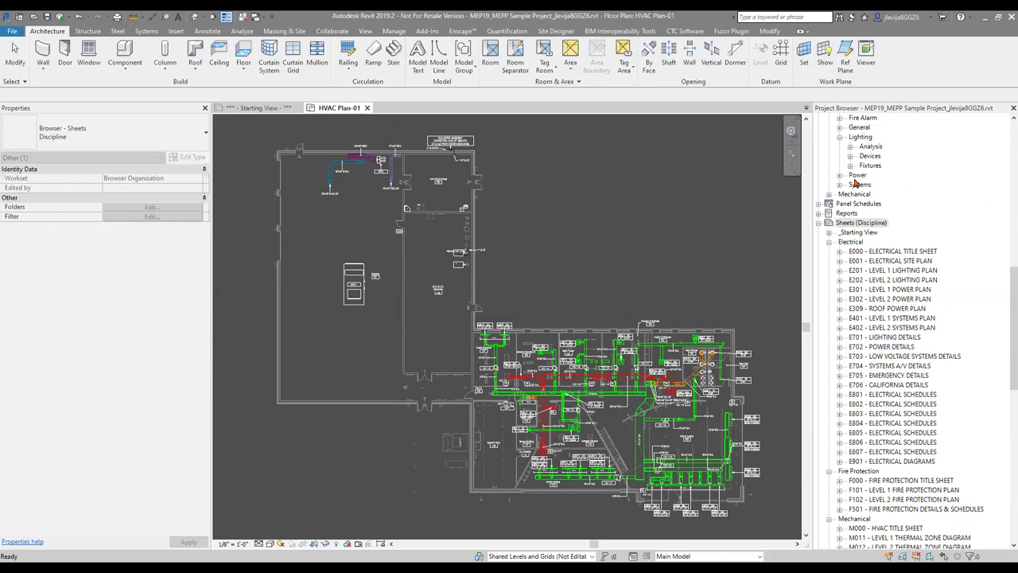
Reopen the browser organization settings, highlight the Issue Date sheet scheme, check the schedule and view schemes, and close the settings.
{"action": "right_click", "coordinate": [847, 229]}
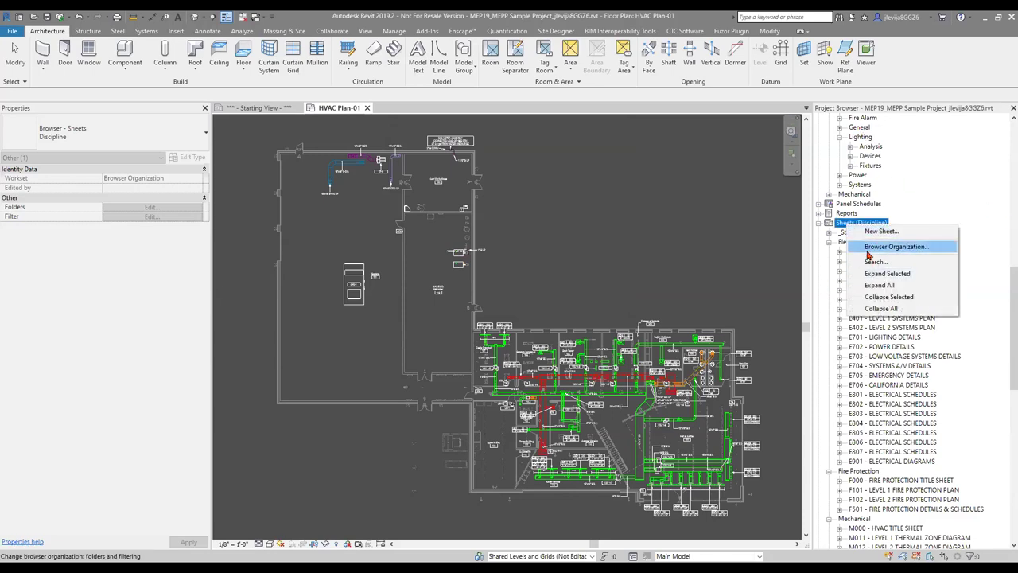
{"action": "left_click", "coordinate": [875, 248]}
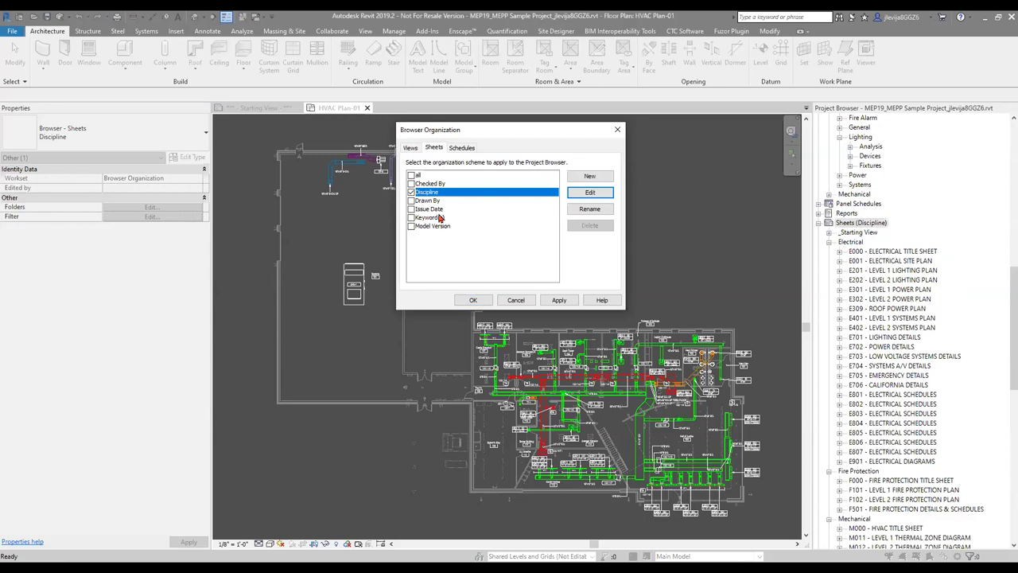
{"action": "left_click", "coordinate": [426, 209]}
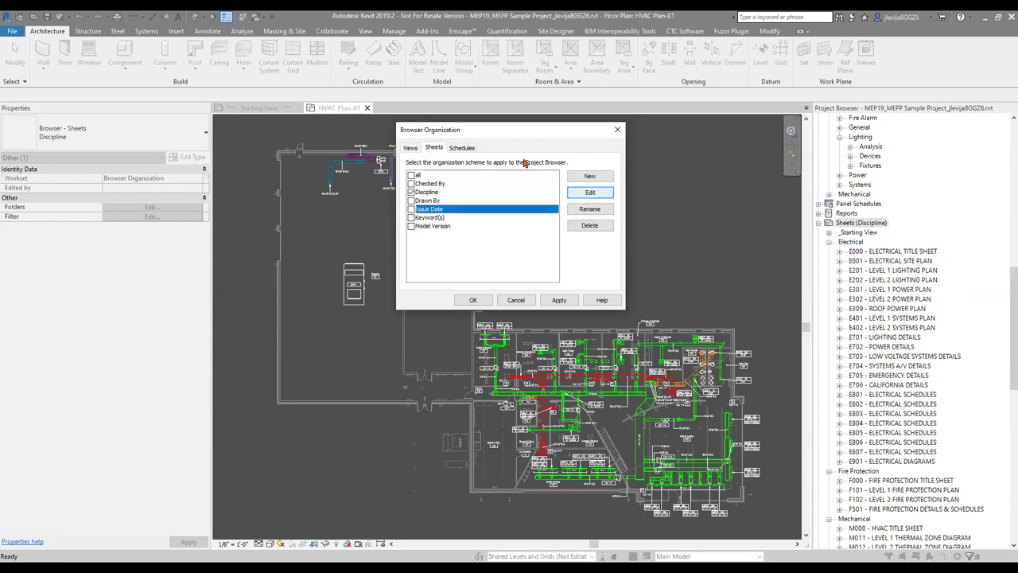
{"action": "left_click", "coordinate": [462, 148]}
{"action": "left_click", "coordinate": [411, 148]}
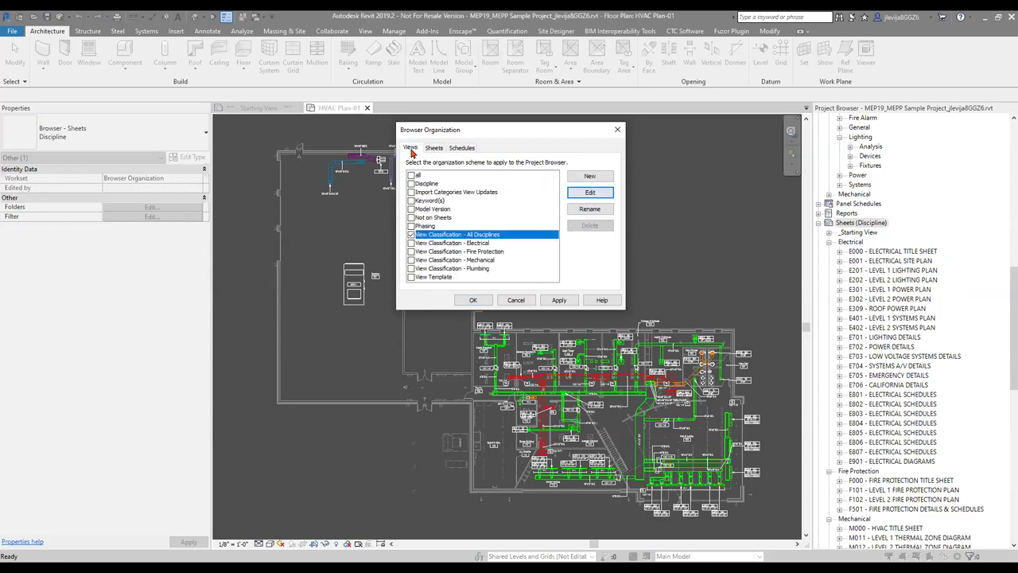
{"action": "left_click", "coordinate": [475, 302]}
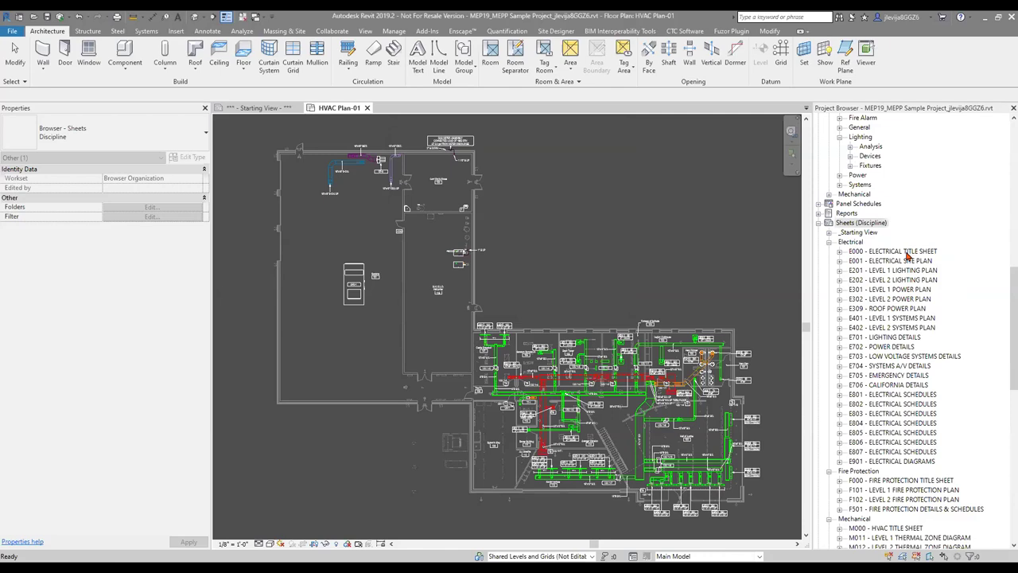
Inspect HVAC Plan-01's properties and the parameters controlled by its M_HVAC Plan view template, and leave the template unchanged.
{"action": "scroll", "coordinate": [908, 256], "scroll_direction": "up", "scroll_amount": 15}
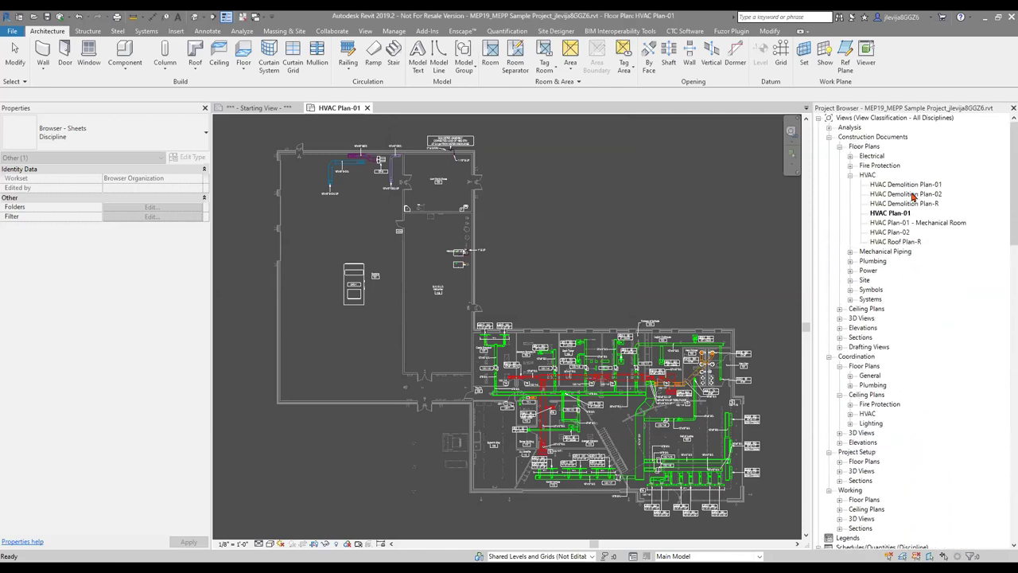
{"action": "left_click", "coordinate": [880, 186]}
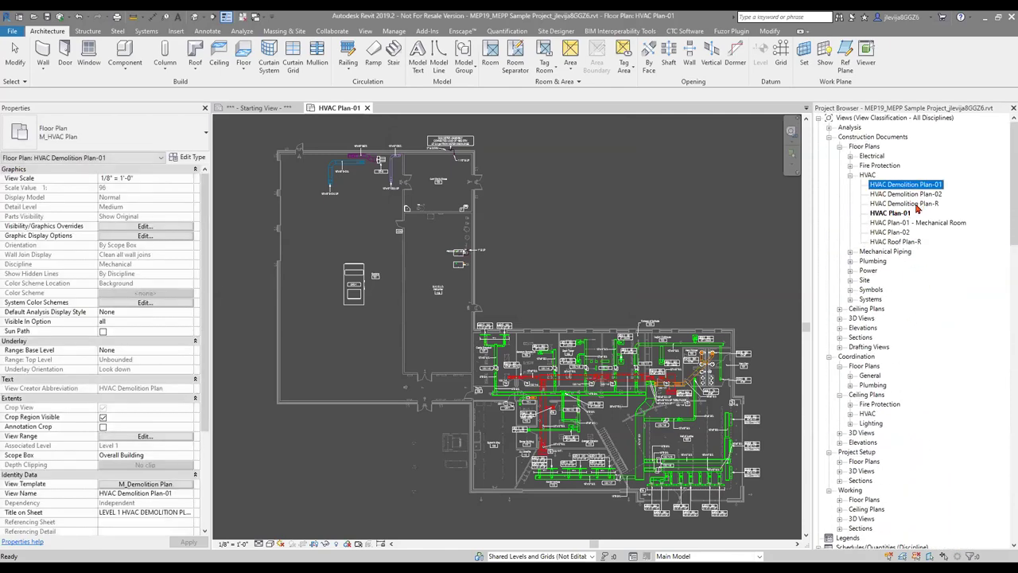
{"action": "left_click", "coordinate": [900, 214]}
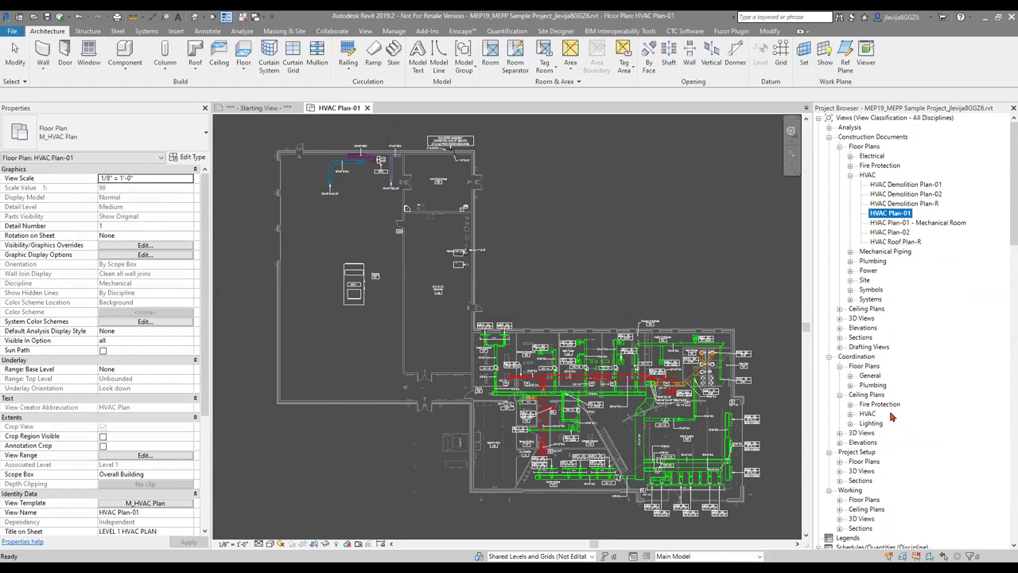
{"action": "scroll", "coordinate": [156, 439], "scroll_direction": "down", "scroll_amount": 6}
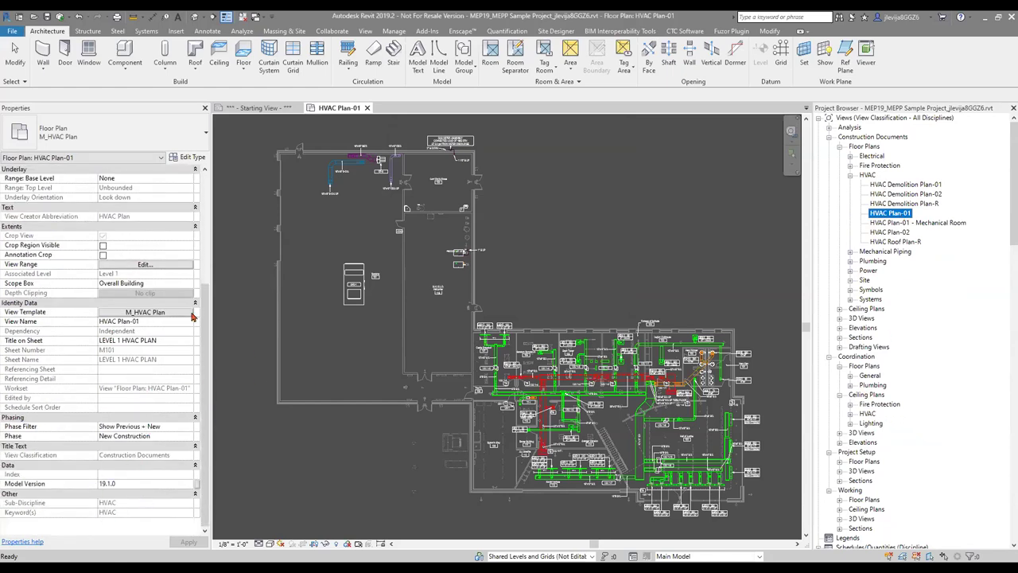
{"action": "left_click", "coordinate": [151, 314]}
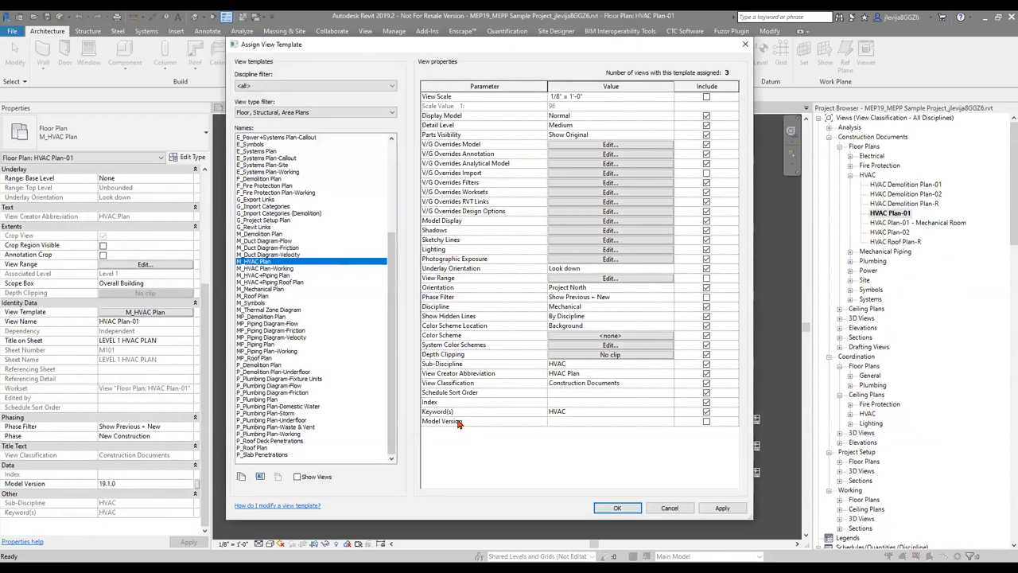
{"action": "left_click", "coordinate": [666, 402]}
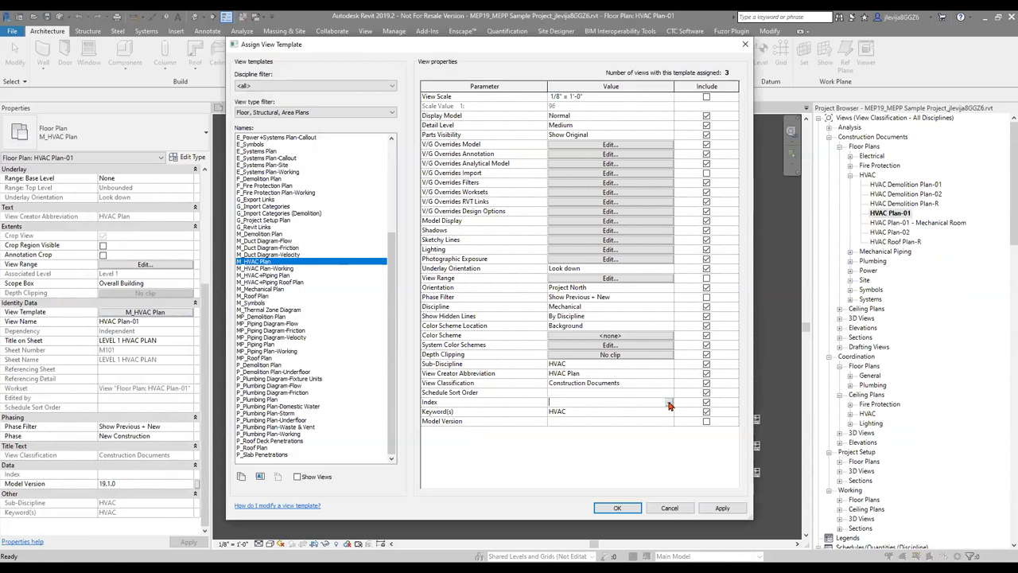
{"action": "left_click", "coordinate": [670, 509]}
Select sheet E000 - ELECTRICAL TITLE SHEET under the Electrical sheets and check whether its properties offer a view template.
{"action": "scroll", "coordinate": [895, 369], "scroll_direction": "down", "scroll_amount": 5}
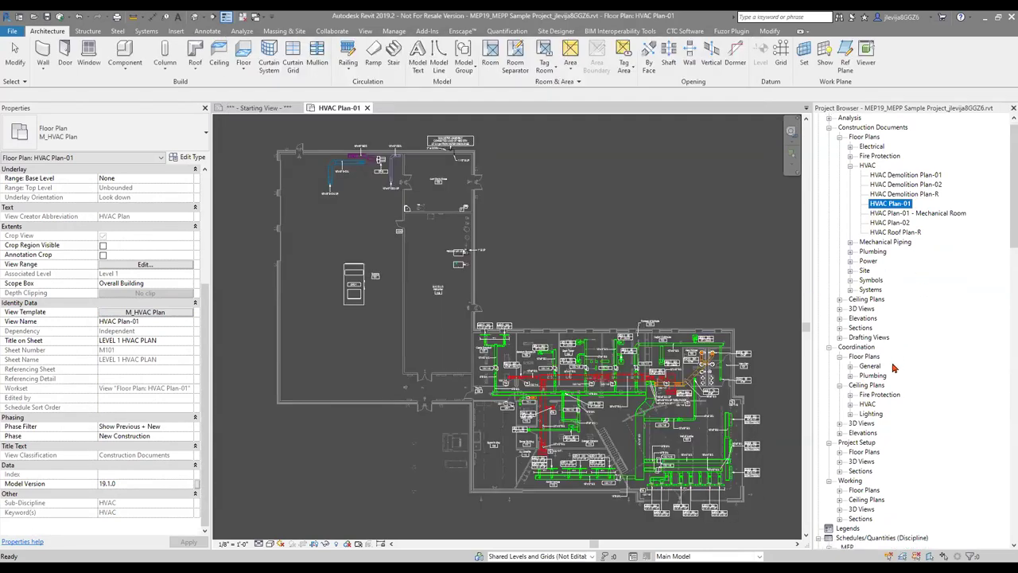
{"action": "scroll", "coordinate": [895, 369], "scroll_direction": "down", "scroll_amount": 12}
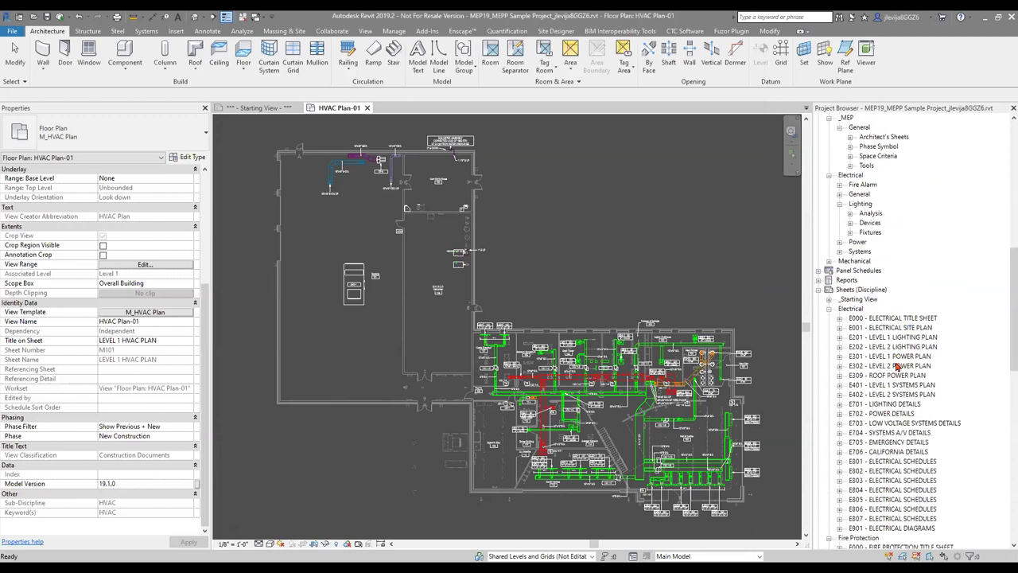
{"action": "left_click", "coordinate": [876, 321]}
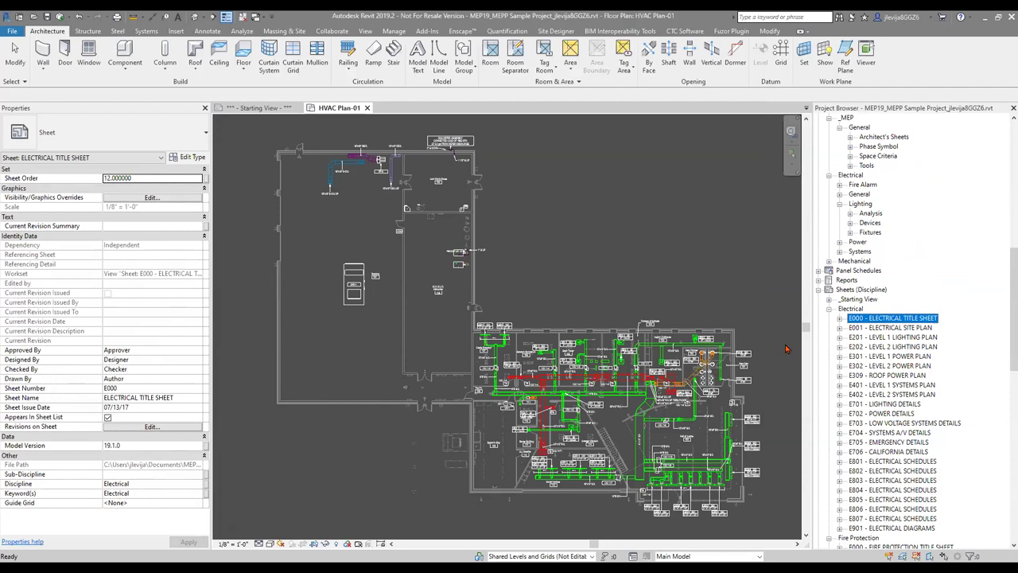
Expand the Space Criteria schedules and review the parameters in the _MEP Common view template assigned to _Space Schedule.
{"action": "scroll", "coordinate": [830, 232], "scroll_direction": "up", "scroll_amount": 3}
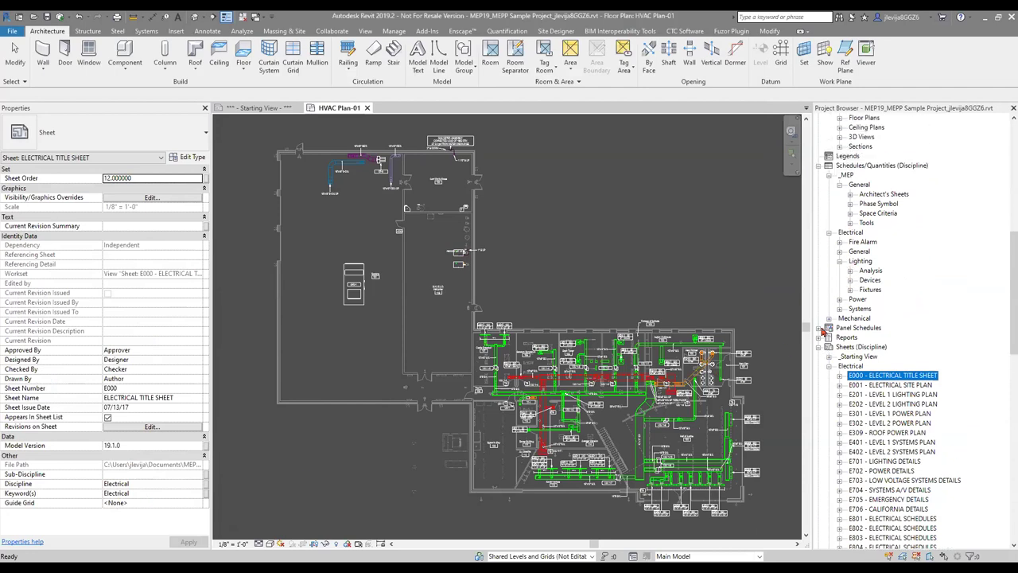
{"action": "scroll", "coordinate": [820, 341], "scroll_direction": "up", "scroll_amount": 4}
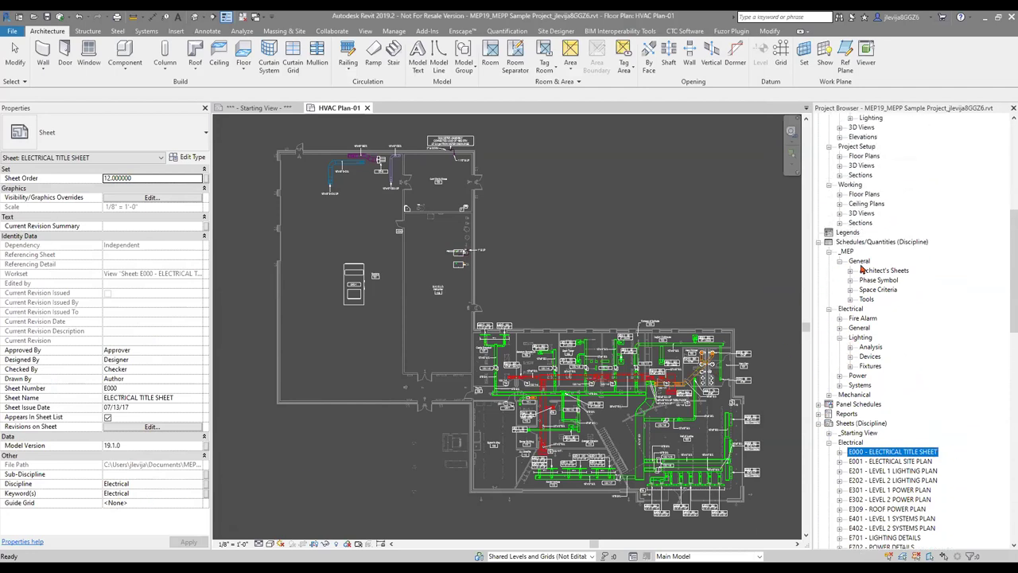
{"action": "left_click", "coordinate": [850, 289]}
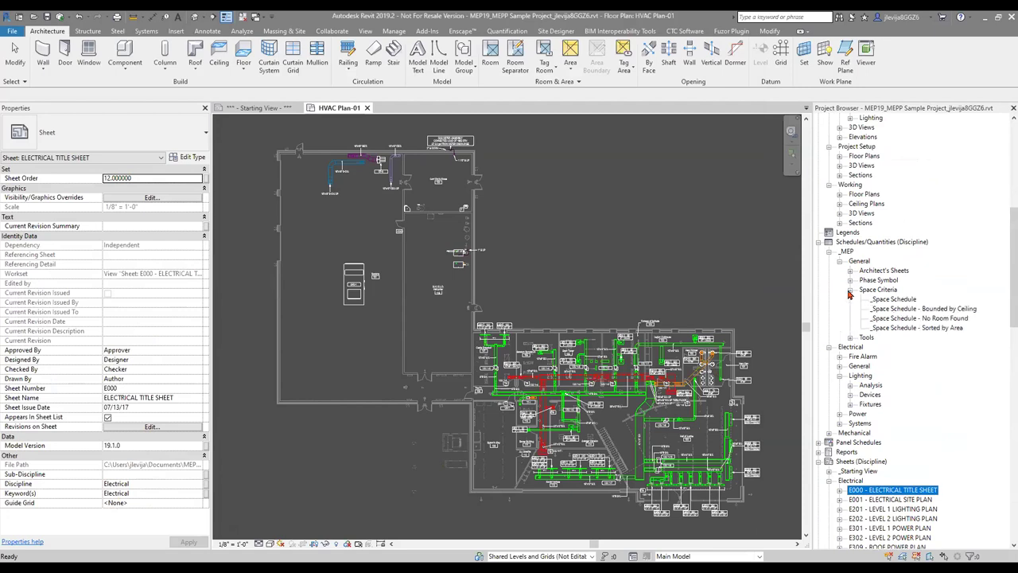
{"action": "left_click", "coordinate": [890, 299]}
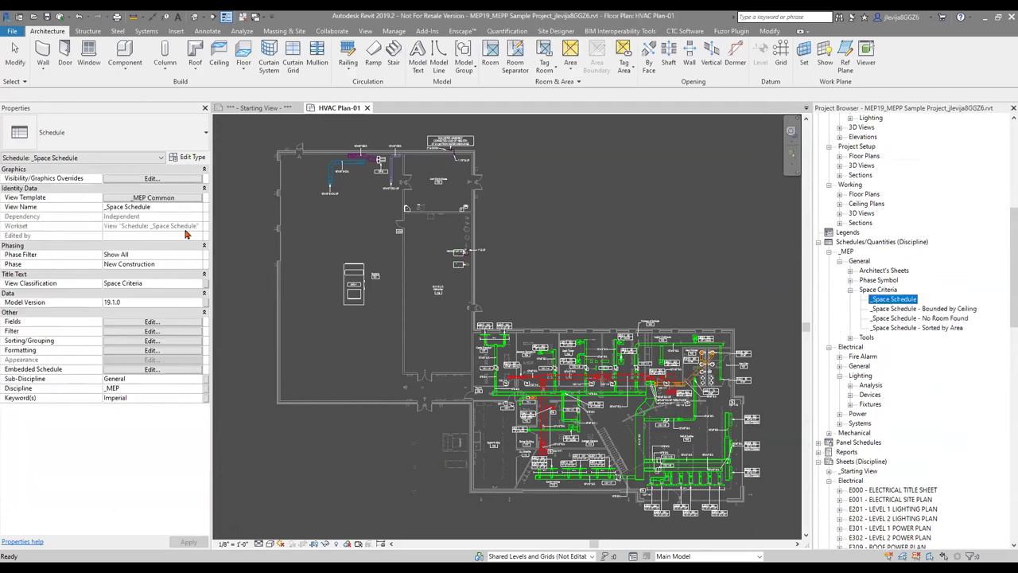
{"action": "left_click", "coordinate": [171, 200]}
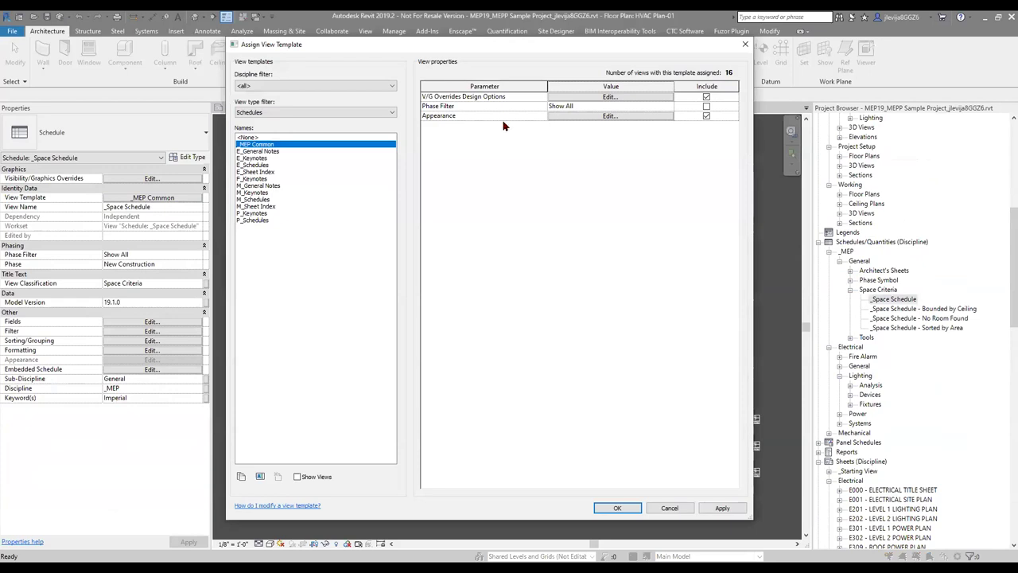
{"action": "left_click", "coordinate": [671, 509]}
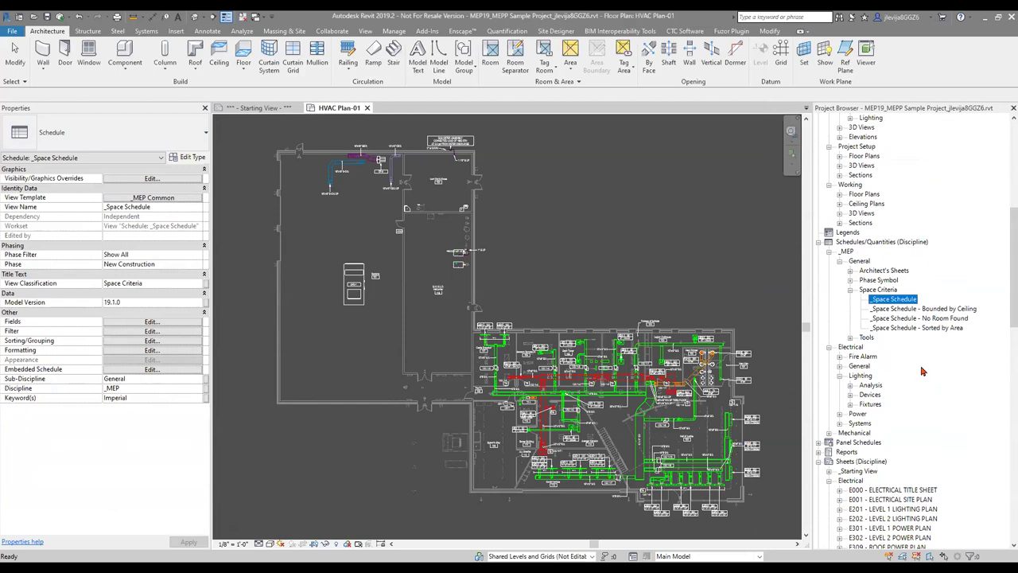
Return to HVAC Plan-01 and open its M_HVAC Plan view template settings.
{"action": "scroll", "coordinate": [990, 395], "scroll_direction": "up", "scroll_amount": 5}
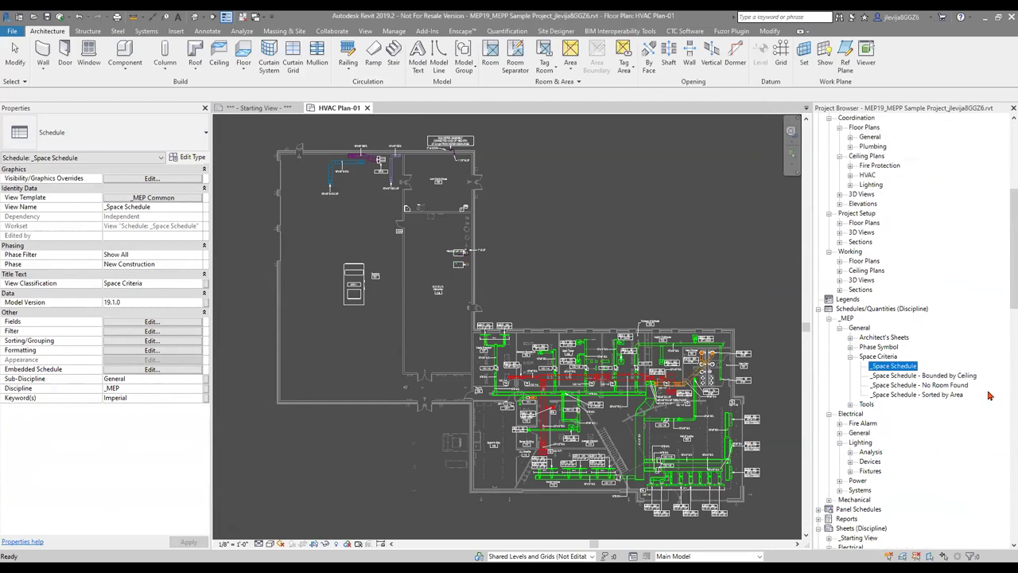
{"action": "scroll", "coordinate": [954, 393], "scroll_direction": "up", "scroll_amount": 6}
{"action": "left_click", "coordinate": [890, 213]}
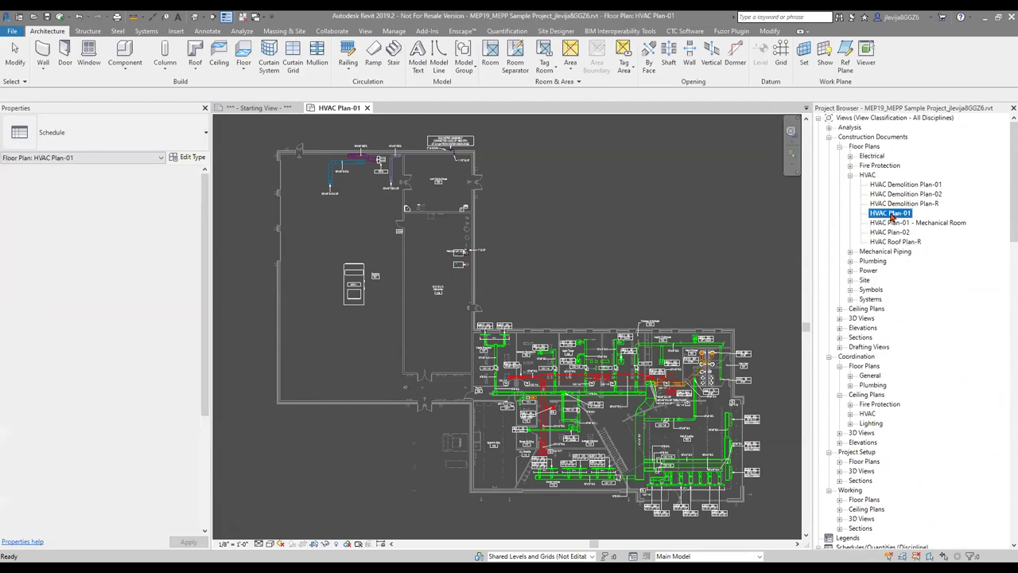
{"action": "scroll", "coordinate": [125, 514], "scroll_direction": "down", "scroll_amount": 5}
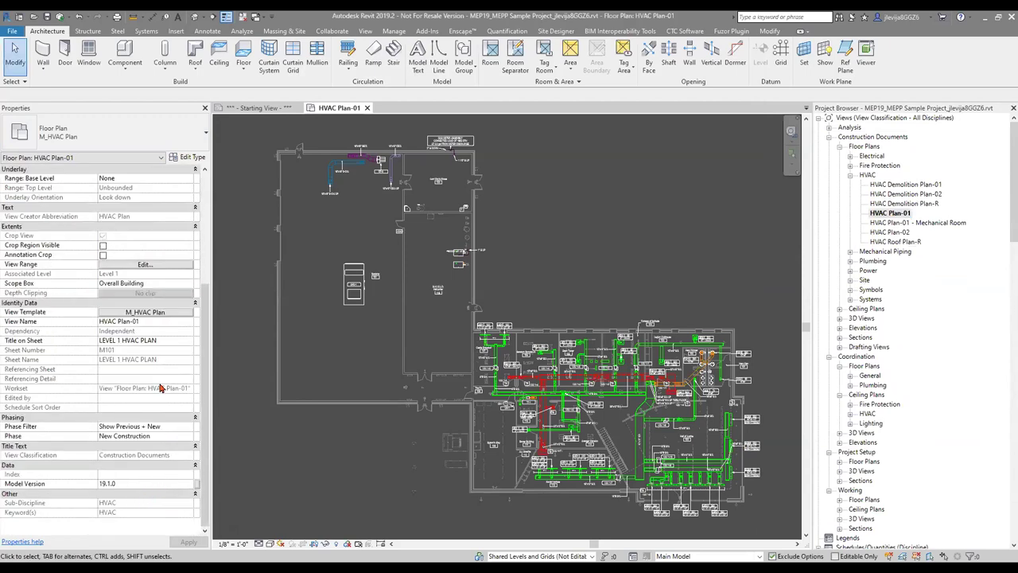
{"action": "left_click", "coordinate": [161, 313]}
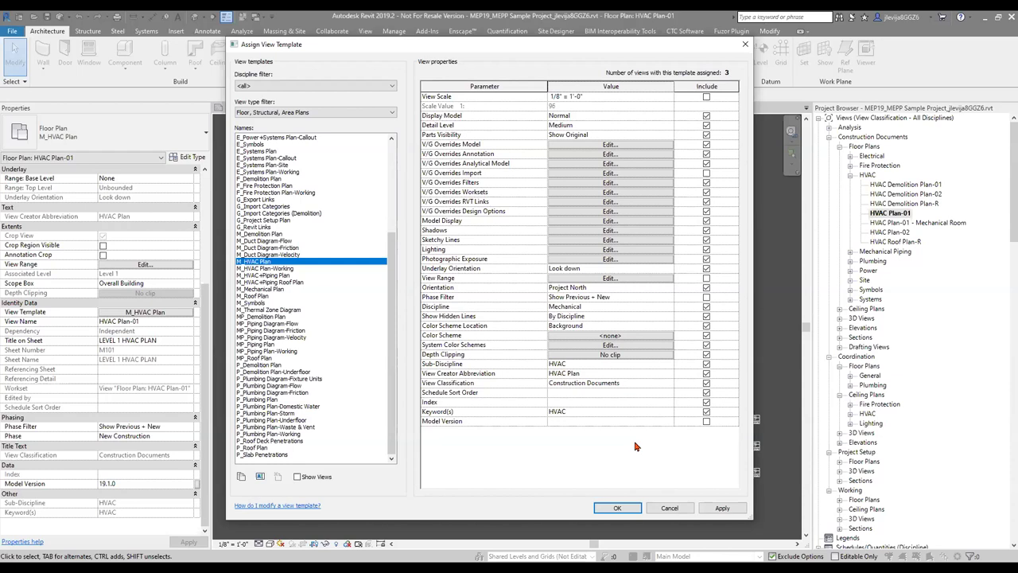
Enter "Index" as a trial value for the M_HVAC Plan template's Index parameter, and clear the entry.
{"action": "left_click", "coordinate": [669, 403]}
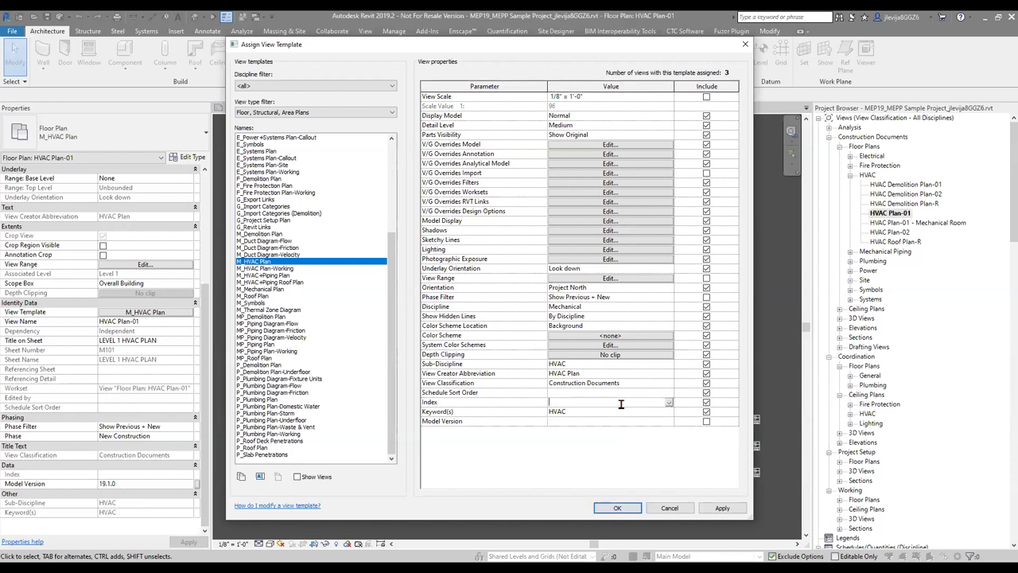
{"action": "type", "text": "Index"}
{"action": "key", "text": "BackSpace"}
{"action": "key", "text": "BackSpace"}
{"action": "key", "text": "BackSpace"}
{"action": "key", "text": "BackSpace"}
{"action": "key", "text": "BackSpace"}
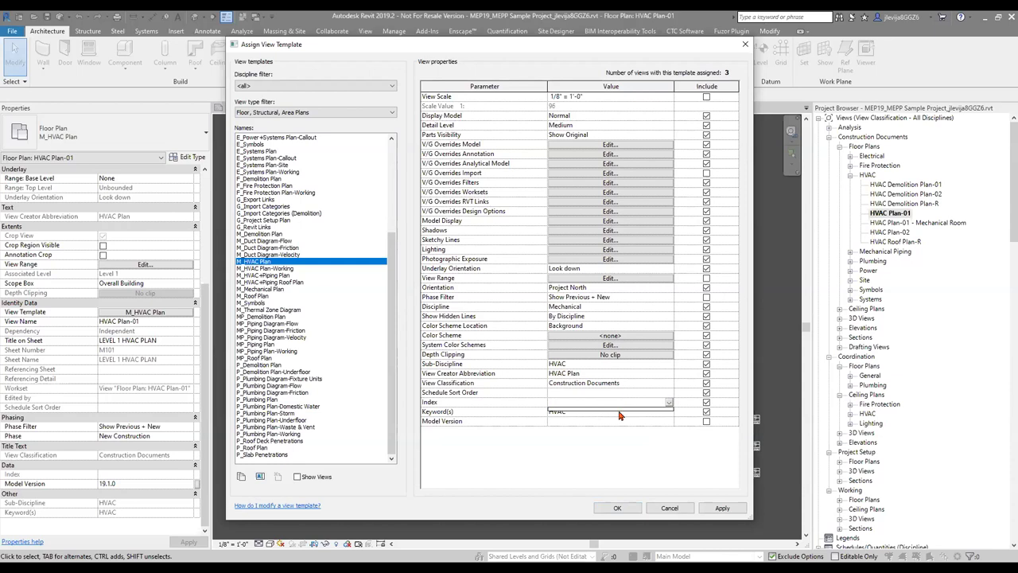
{"action": "left_click", "coordinate": [633, 446]}
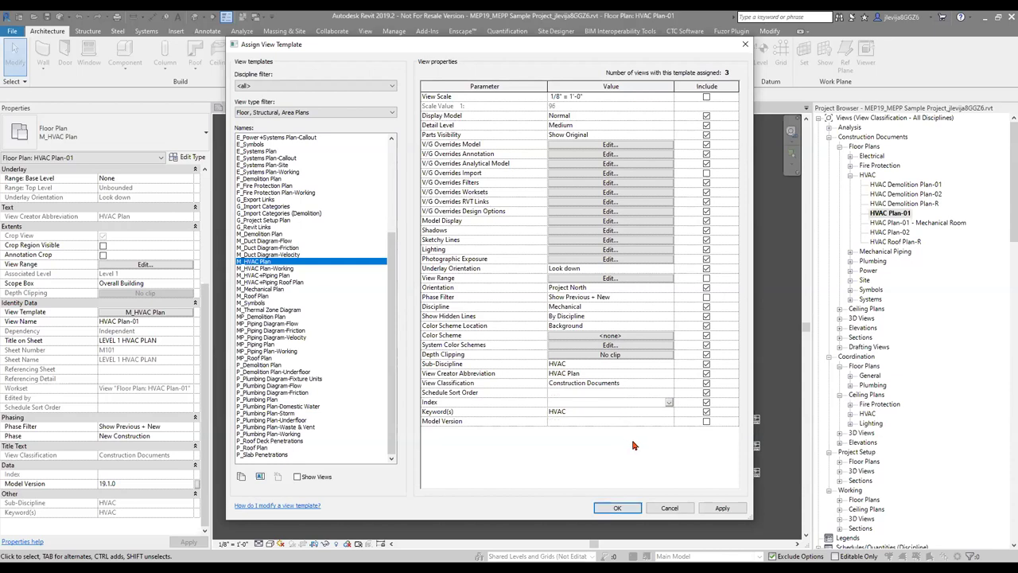